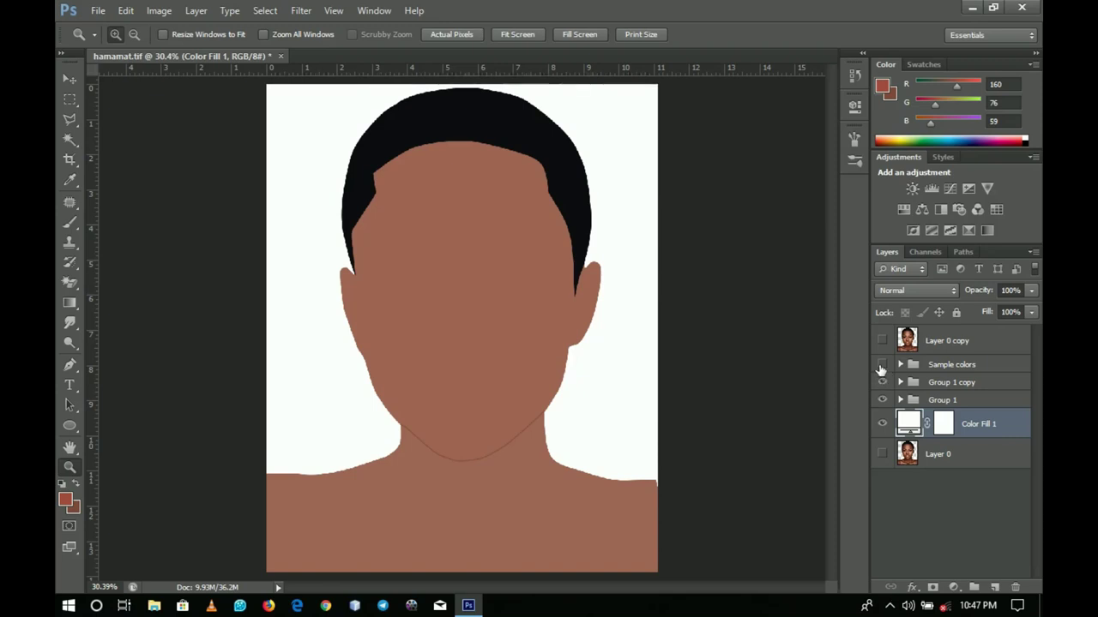
{"action": "left_click", "coordinate": [444, 343]}
{"action": "left_click", "coordinate": [451, 351]}
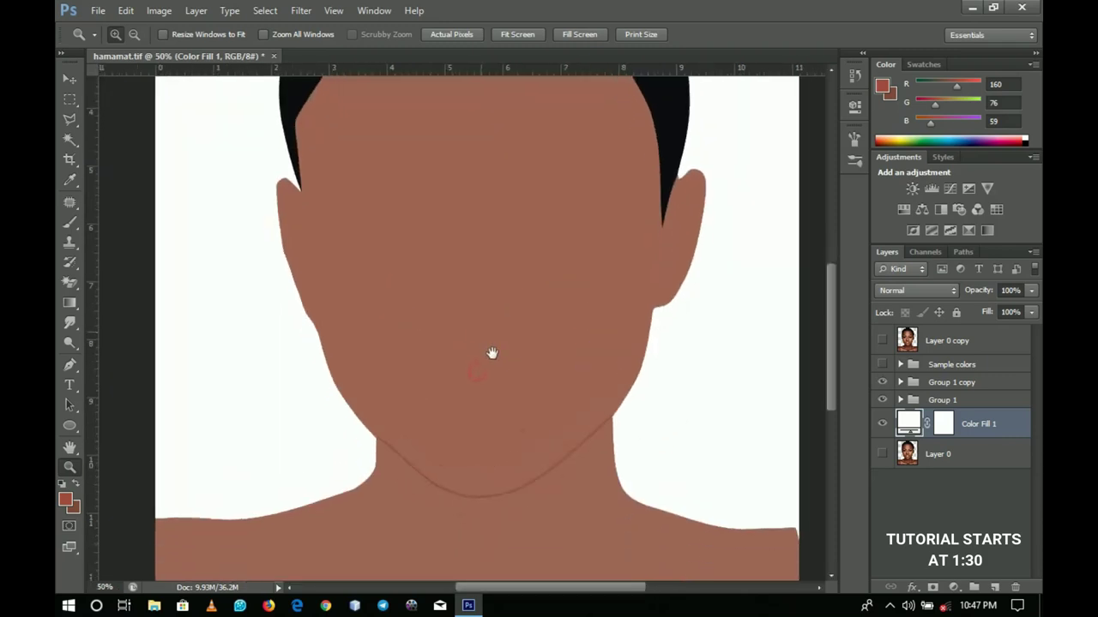
{"action": "left_click_drag", "start_coordinate": [534, 341], "coordinate": [512, 381]}
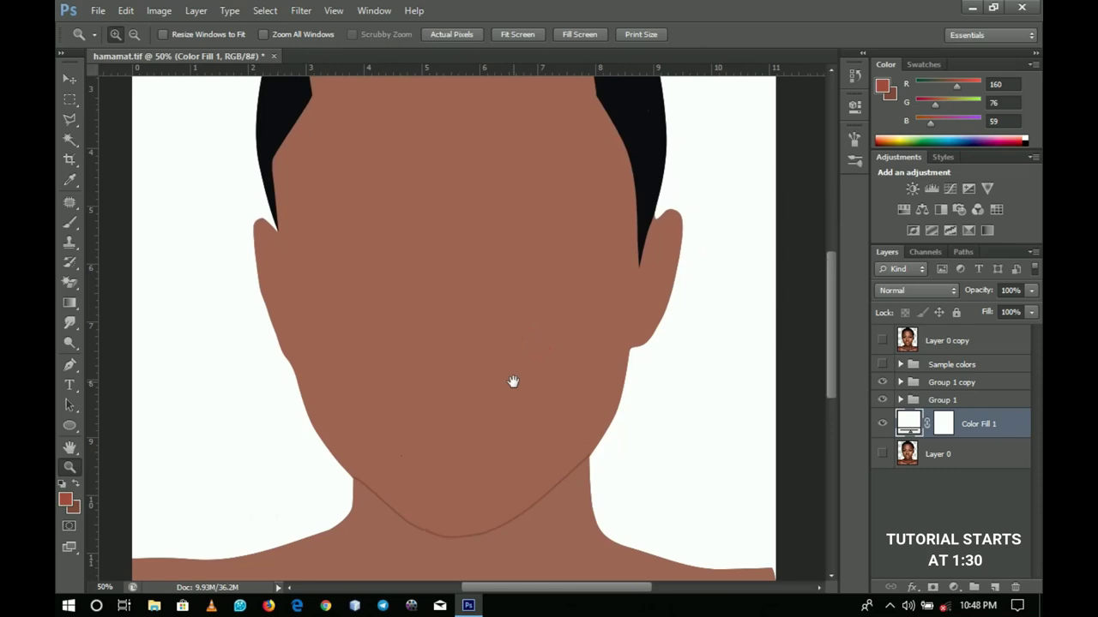
{"action": "right_click", "coordinate": [514, 352]}
{"action": "left_click", "coordinate": [545, 361]}
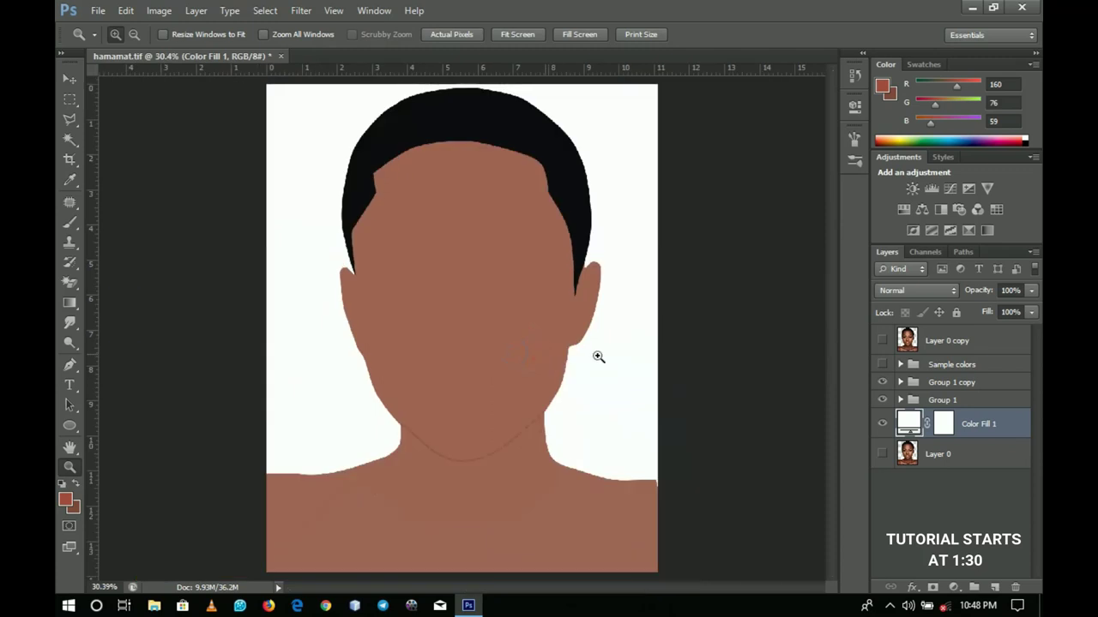
- Make the Sample colors group visible and examine its skin-tone circles up close
{"action": "left_click", "coordinate": [882, 365]}
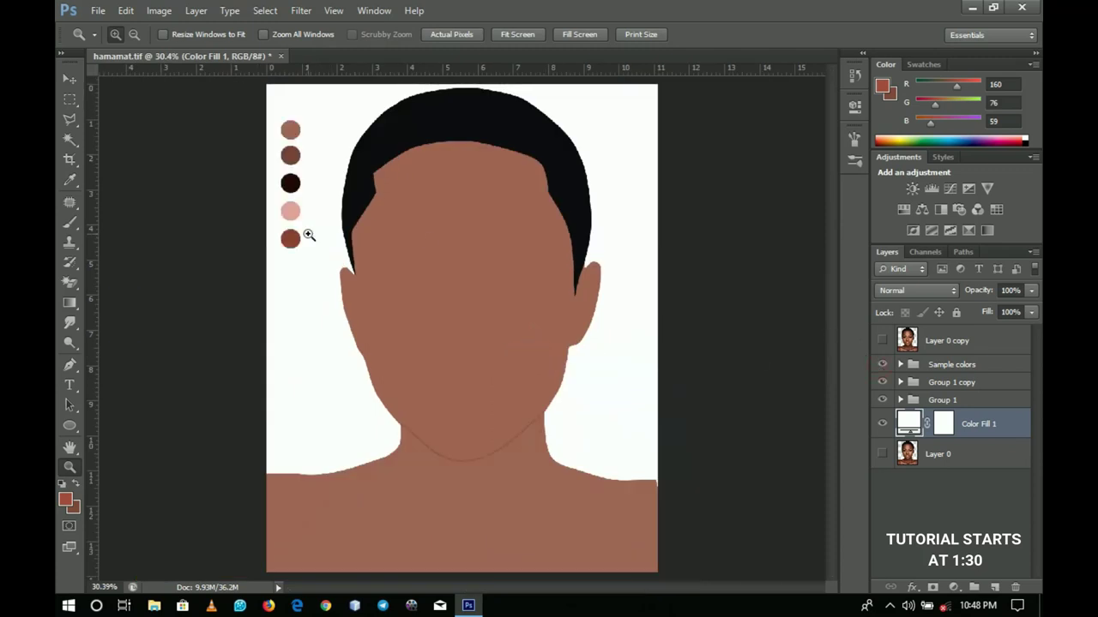
{"action": "left_click", "coordinate": [267, 118]}
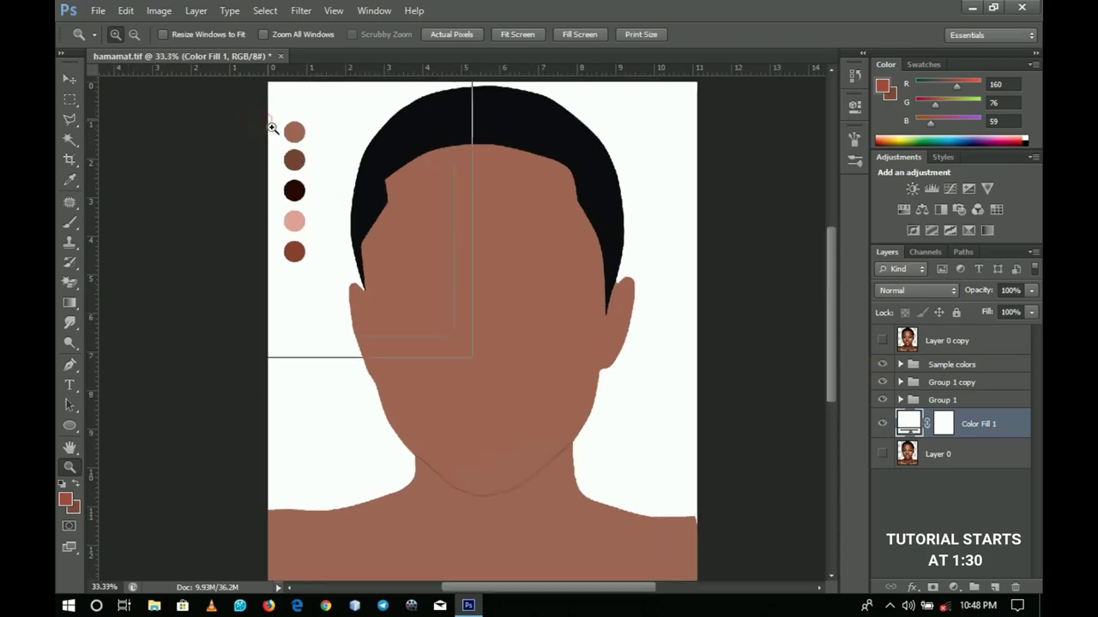
{"action": "left_click", "coordinate": [268, 117]}
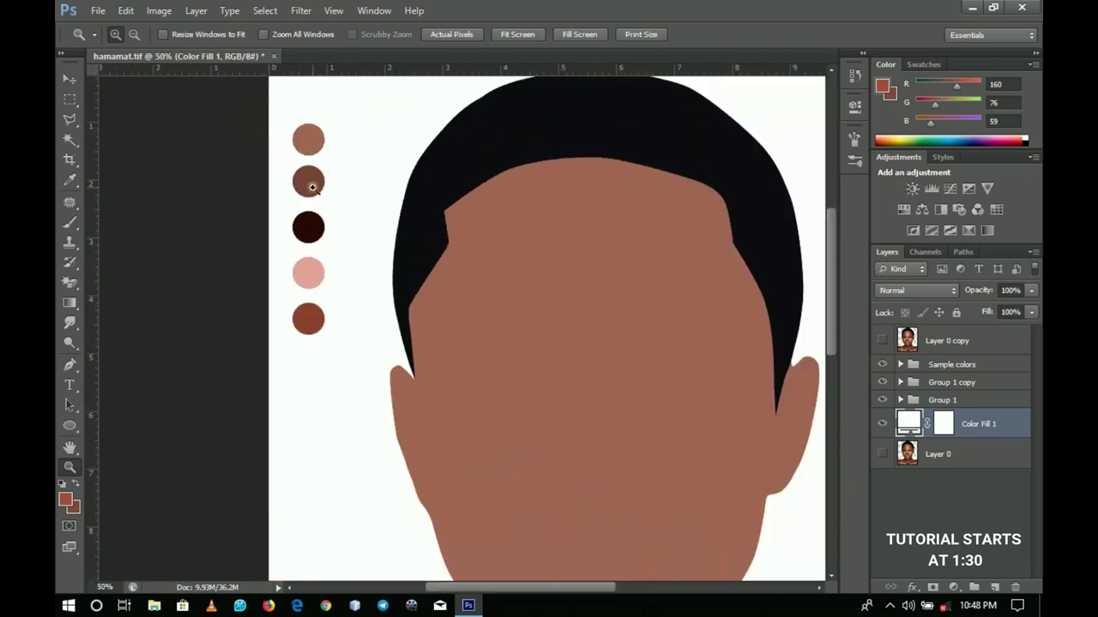
{"action": "left_click_drag", "start_coordinate": [498, 201], "coordinate": [373, 223]}
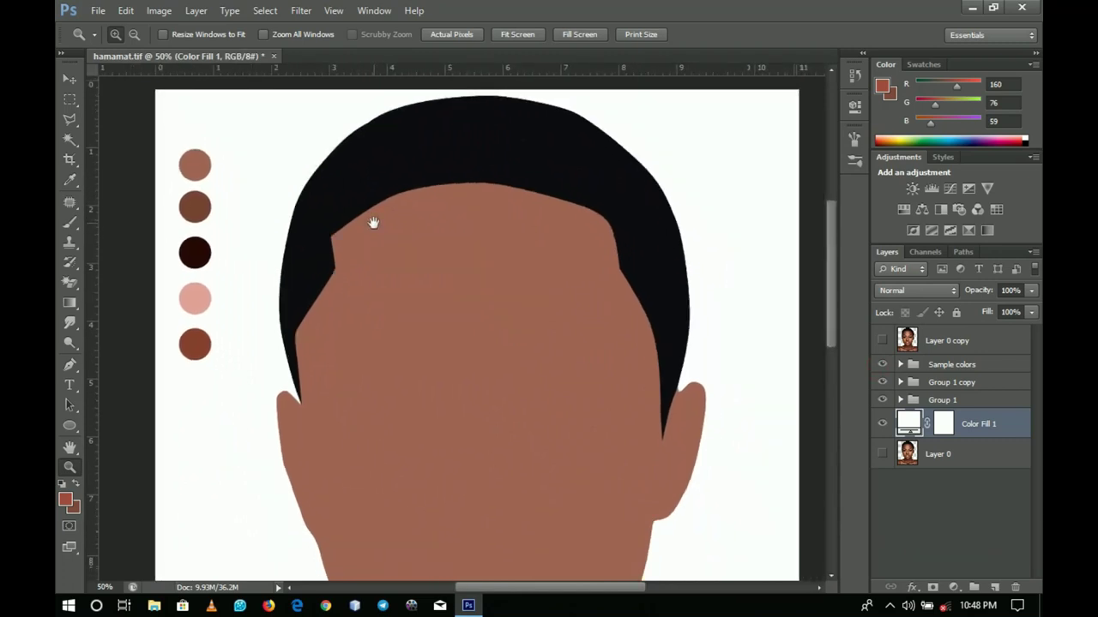
{"action": "left_click_drag", "start_coordinate": [394, 228], "coordinate": [416, 231]}
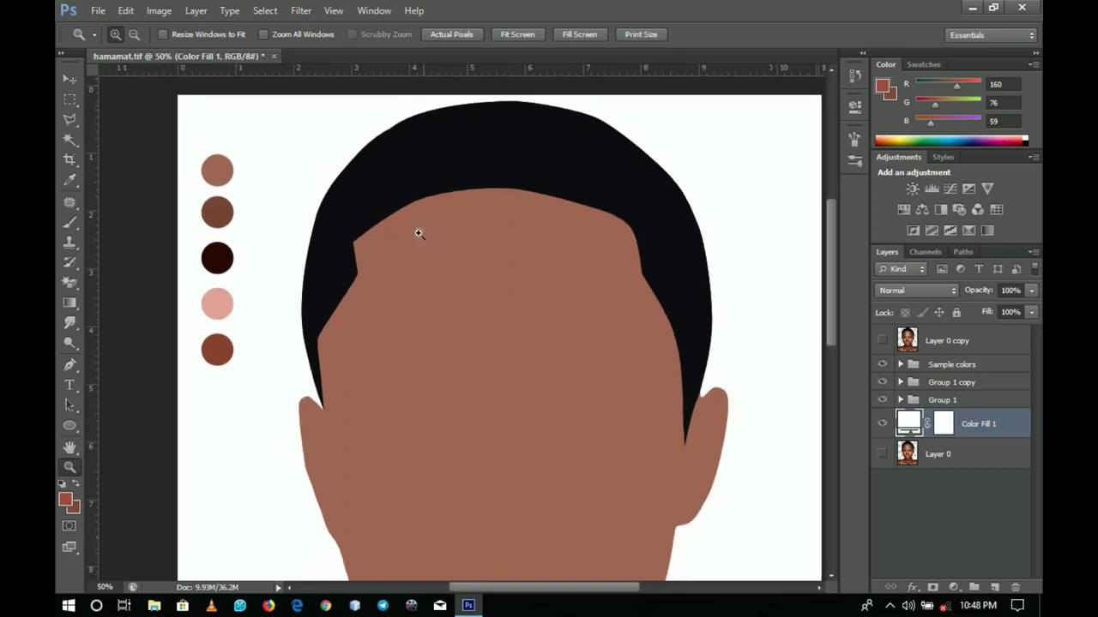
{"action": "right_click", "coordinate": [633, 337]}
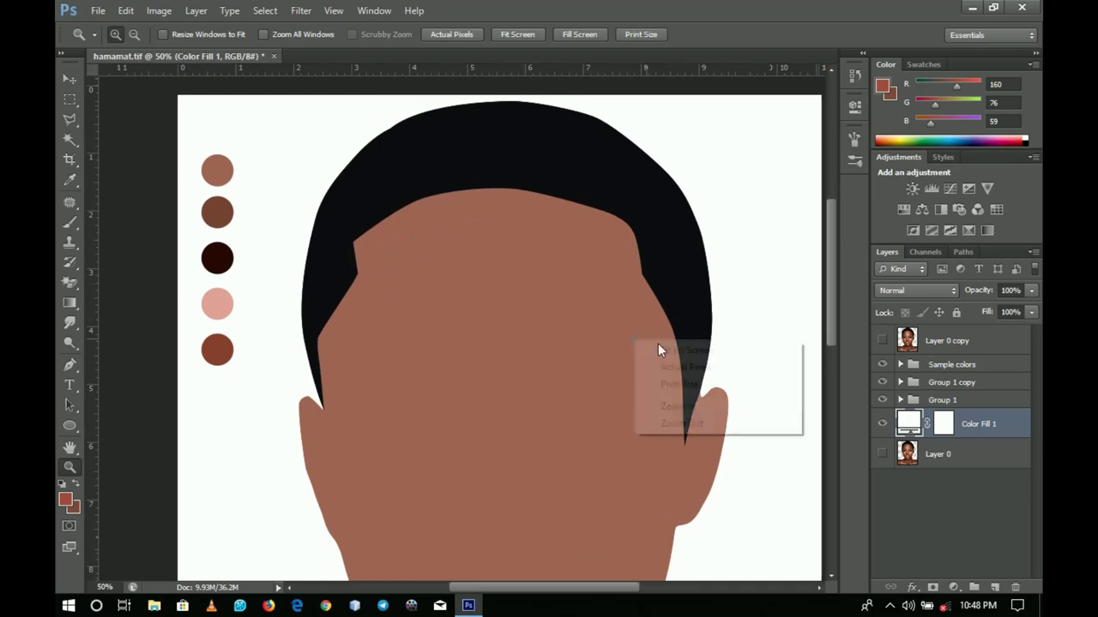
{"action": "left_click", "coordinate": [657, 351]}
- Toggle the Layer 0 copy photo to compare it with the flat portrait, and check the layers inside the Sample colors group
{"action": "left_click", "coordinate": [882, 341]}
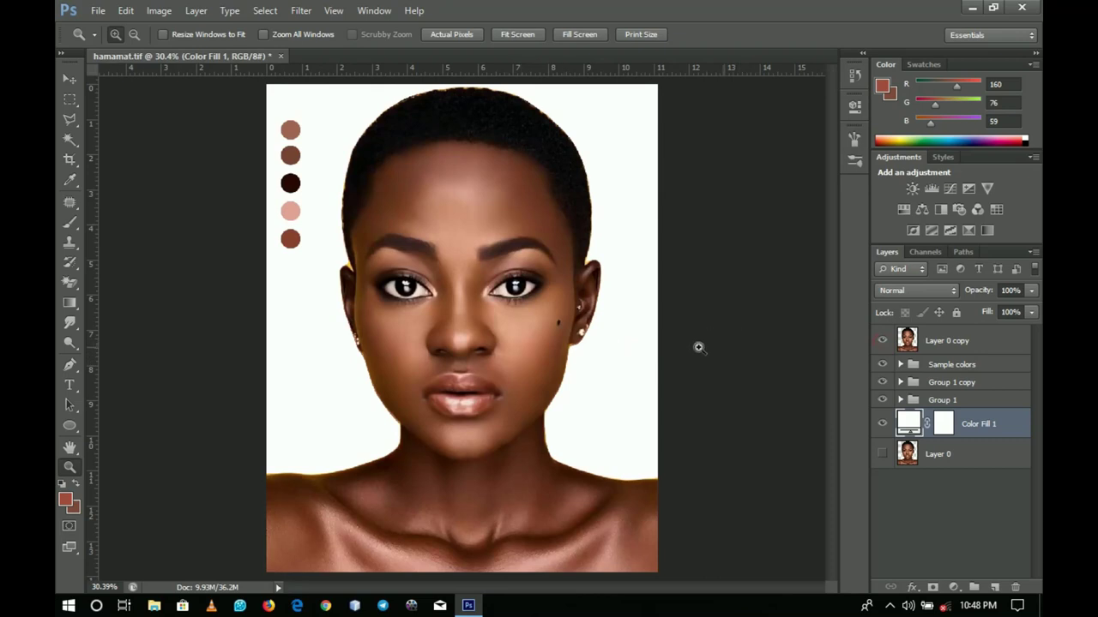
{"action": "left_click", "coordinate": [883, 340]}
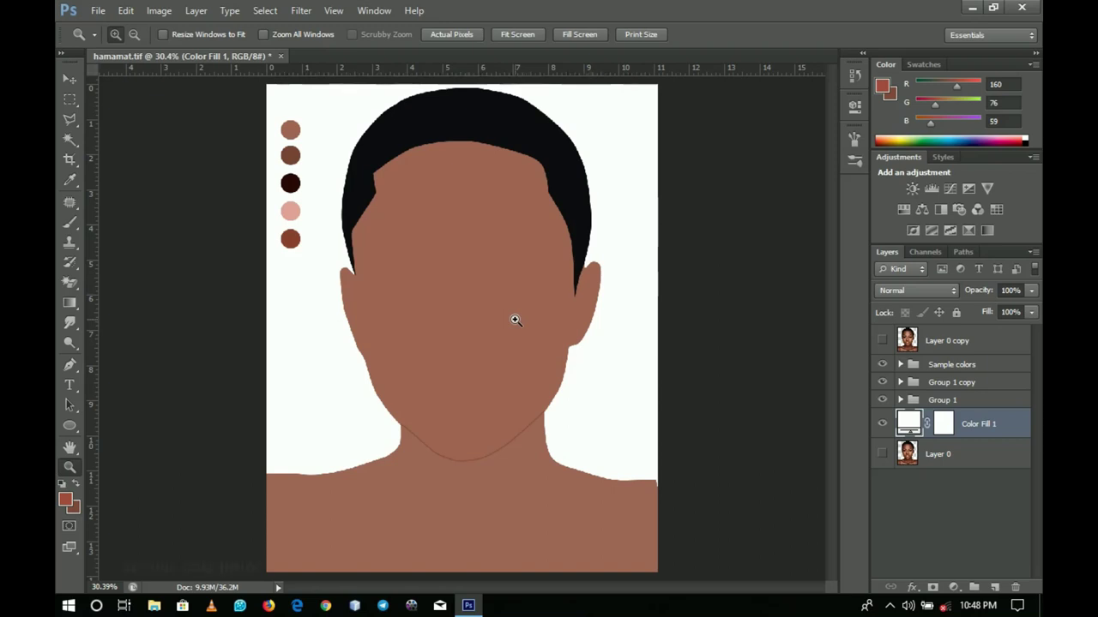
{"action": "left_click", "coordinate": [881, 342]}
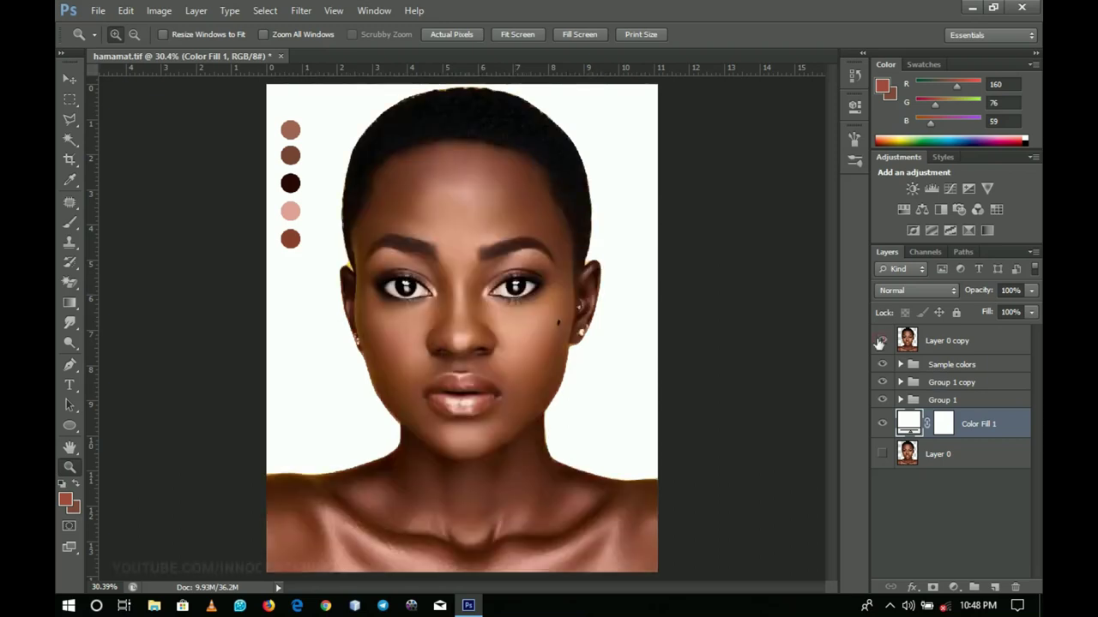
{"action": "left_click", "coordinate": [881, 341]}
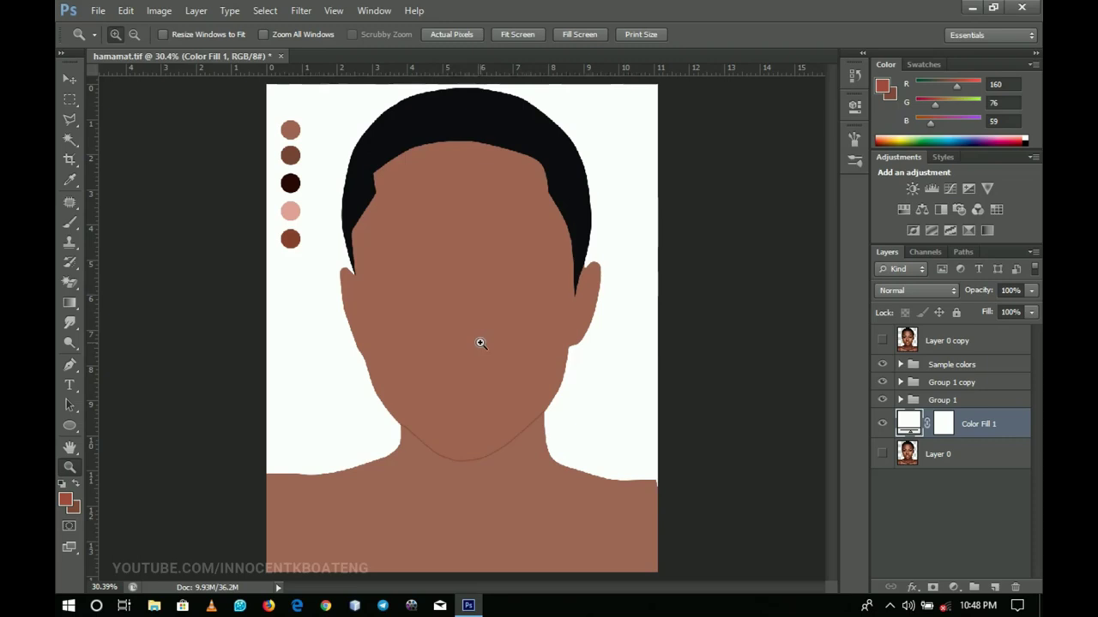
{"action": "left_click", "coordinate": [899, 365]}
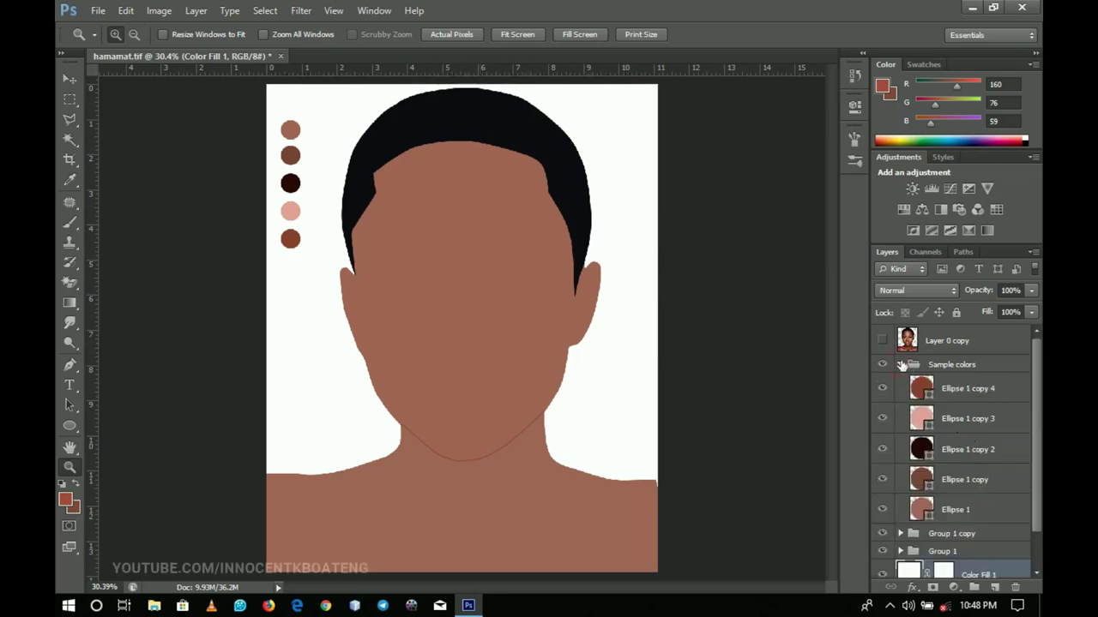
{"action": "left_click", "coordinate": [899, 365]}
- Rename the Group 1 copy layer group as Main
{"action": "left_click", "coordinate": [938, 384]}
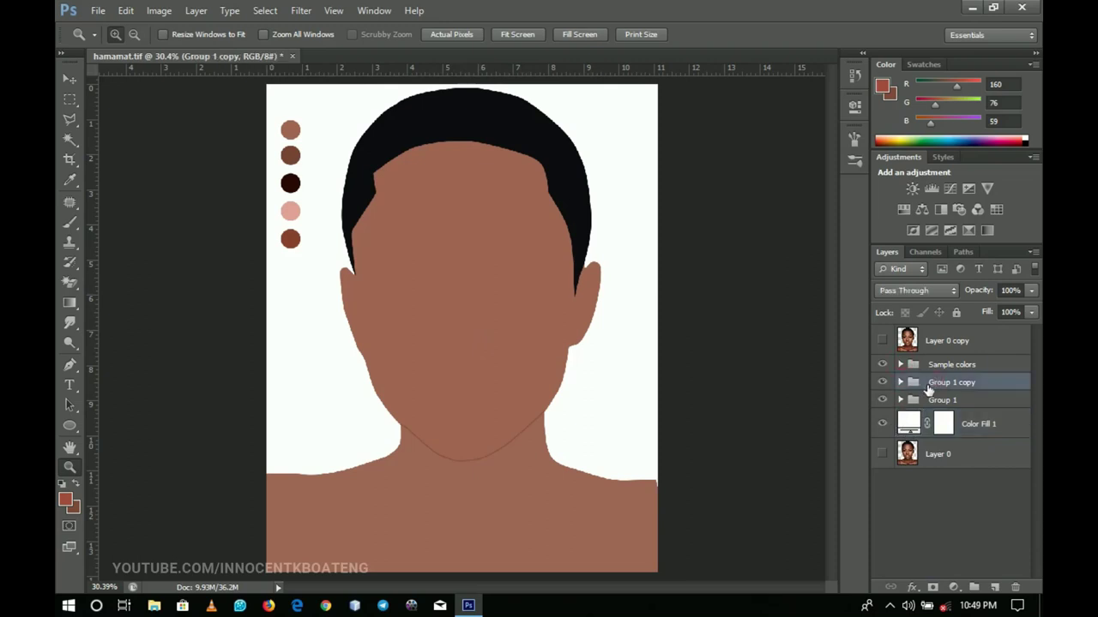
{"action": "double_click", "coordinate": [943, 382]}
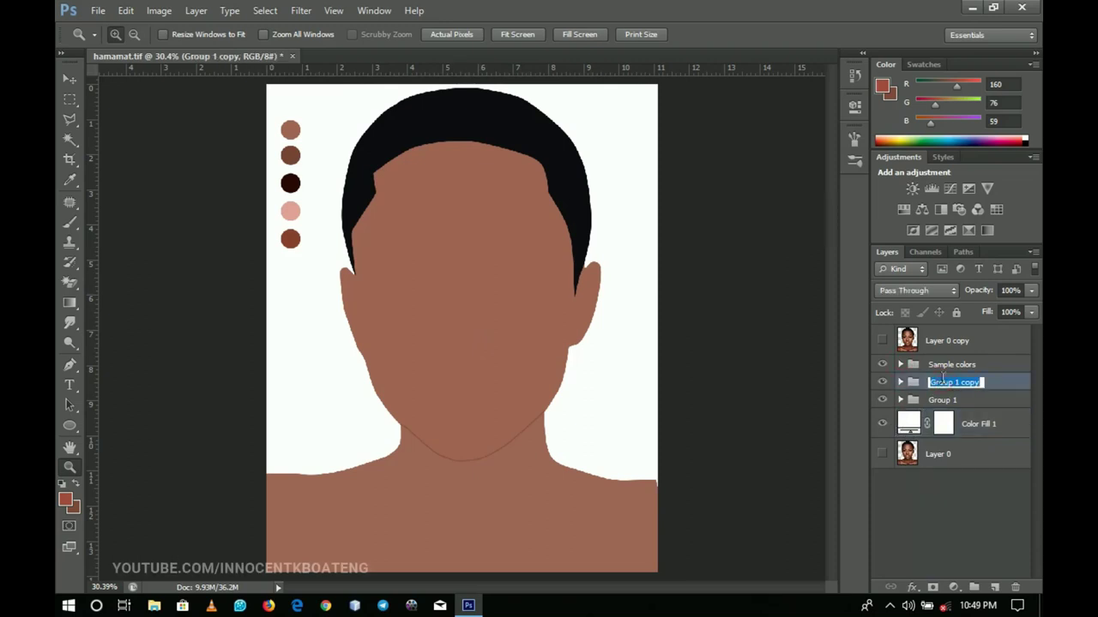
{"action": "type", "text": "Main"}
{"action": "key", "text": "Return"}
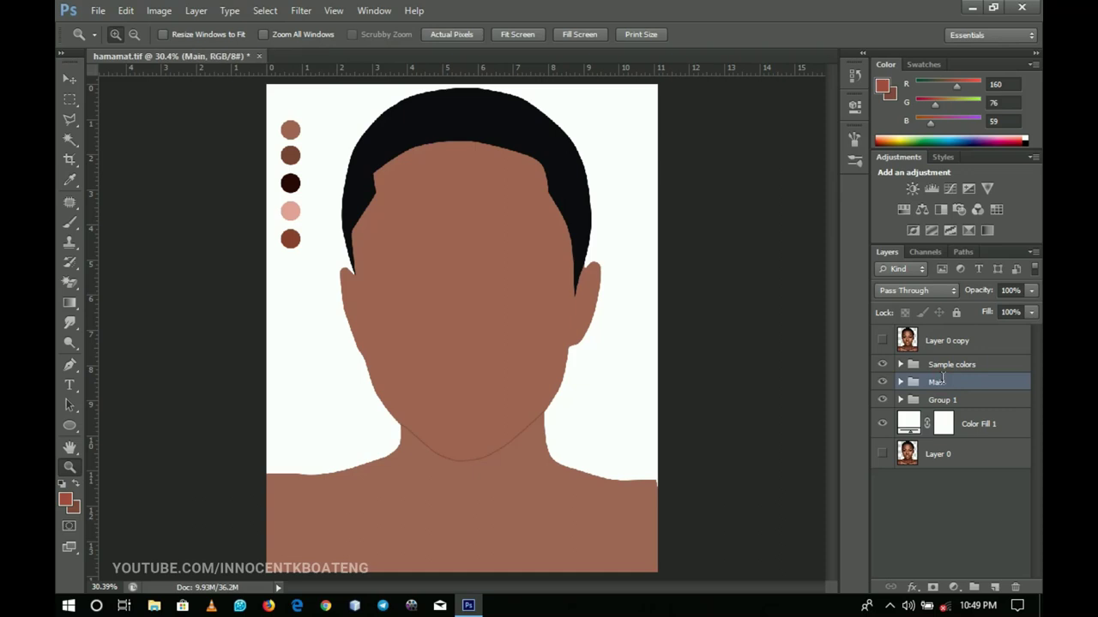
- Toggle the Sample colors group and examine the five colour circles beside the head up close
{"action": "left_click", "coordinate": [881, 365]}
{"action": "left_click", "coordinate": [882, 364]}
{"action": "left_click", "coordinate": [261, 167]}
{"action": "left_click", "coordinate": [261, 167]}
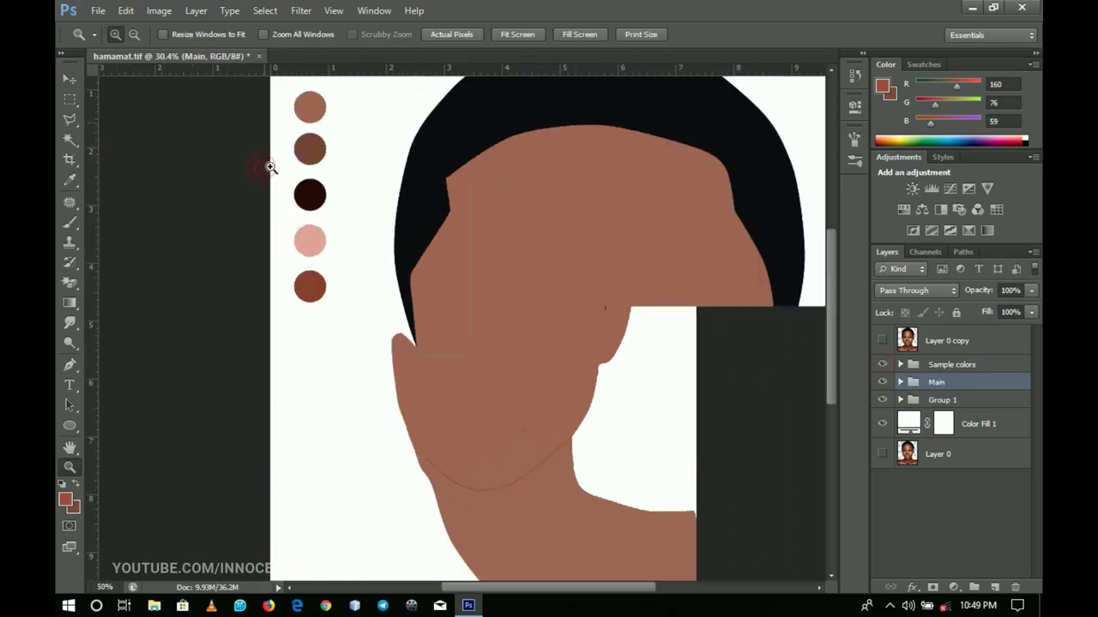
{"action": "left_click", "coordinate": [267, 167]}
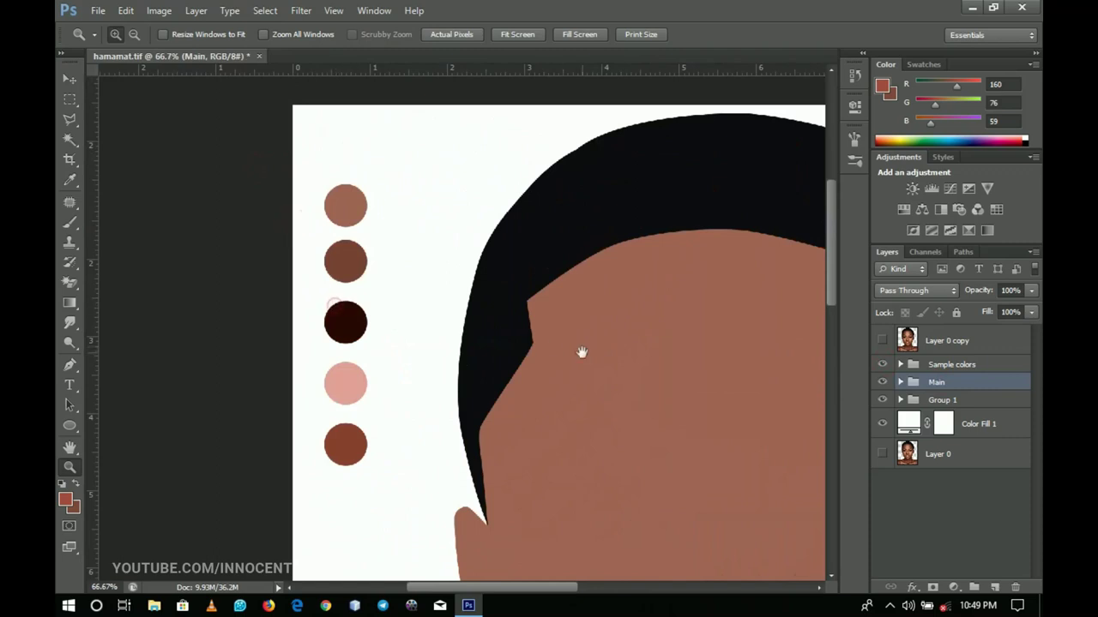
{"action": "left_click", "coordinate": [372, 314]}
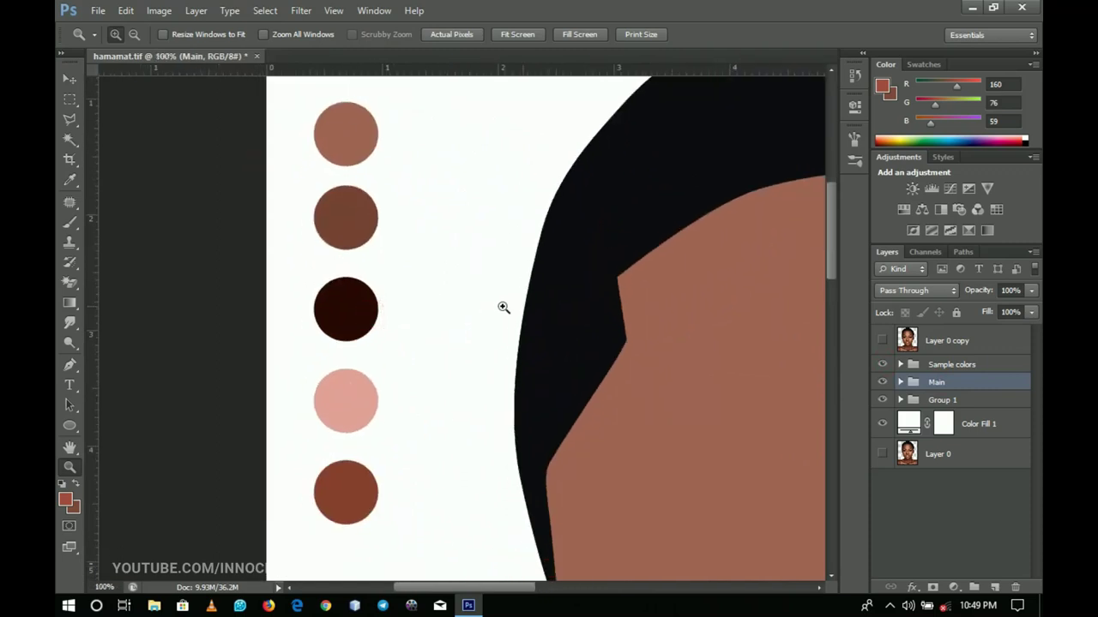
{"action": "right_click", "coordinate": [671, 342]}
{"action": "left_click", "coordinate": [723, 352]}
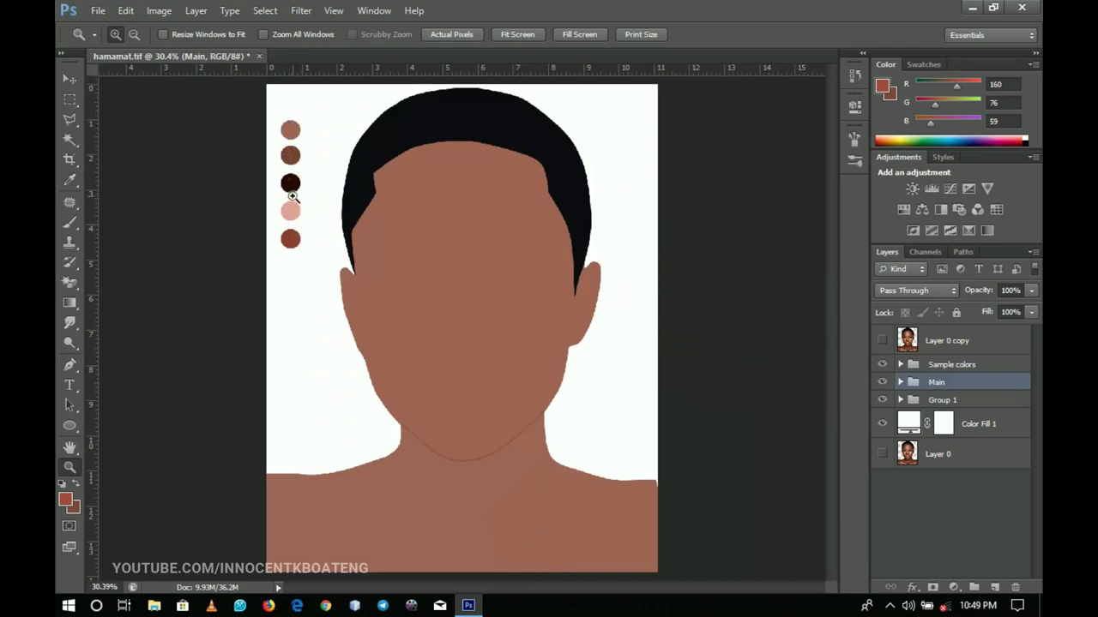
- Sample the skin-tone circles with the Eyedropper, ending with the lowest reddish-brown one (RGB 135, 65, 44) as foreground colour
{"action": "left_click", "coordinate": [71, 187]}
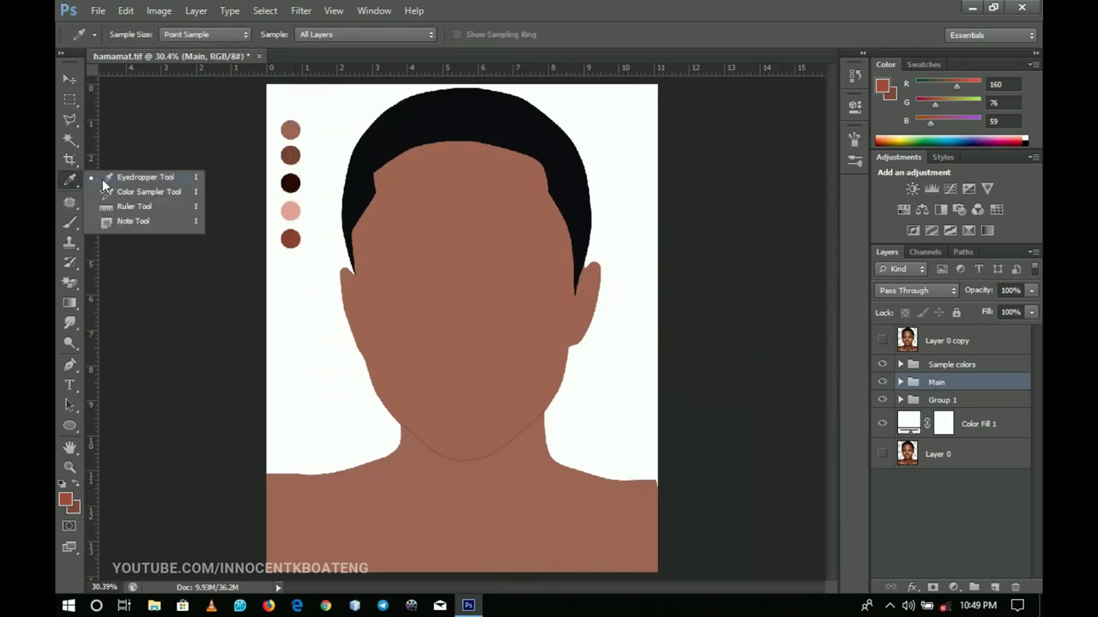
{"action": "left_click", "coordinate": [109, 178]}
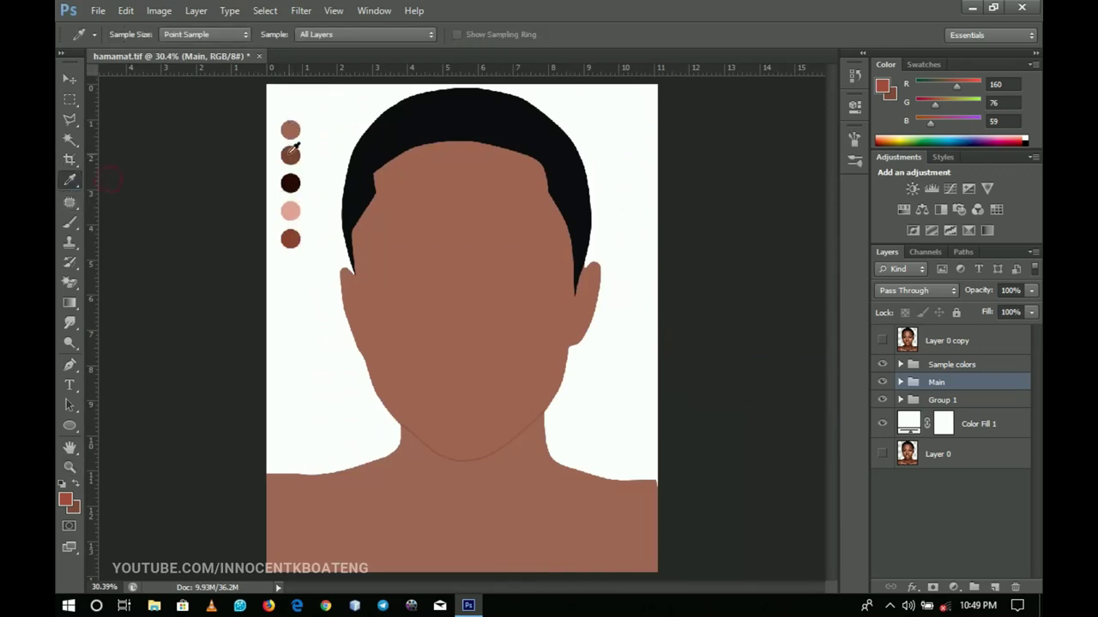
{"action": "left_click", "coordinate": [290, 177]}
{"action": "left_click", "coordinate": [290, 130]}
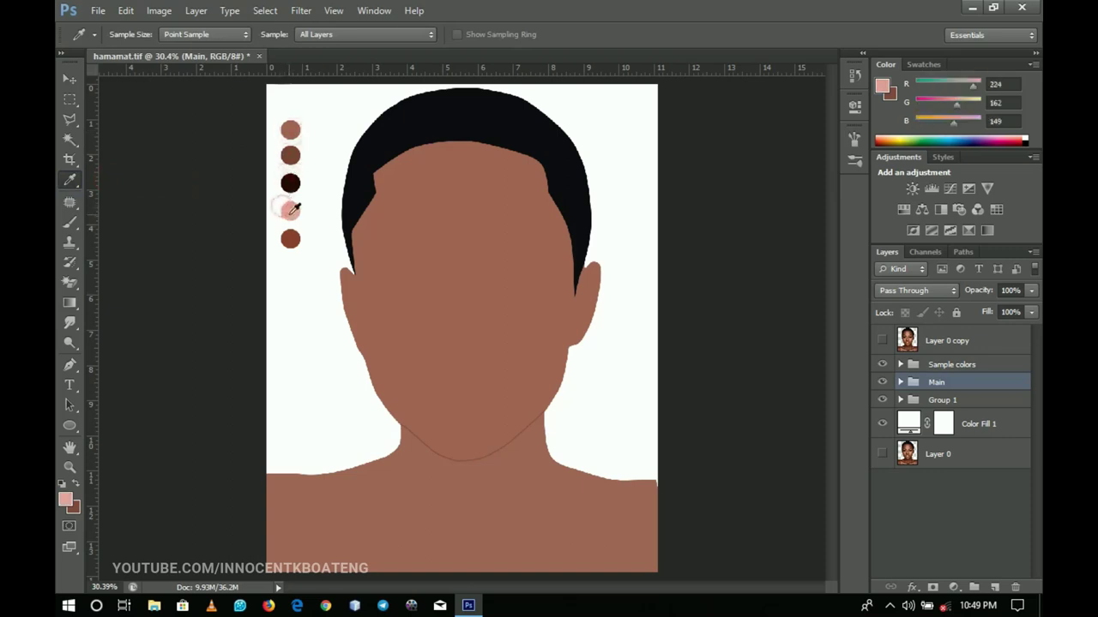
{"action": "left_click", "coordinate": [290, 240]}
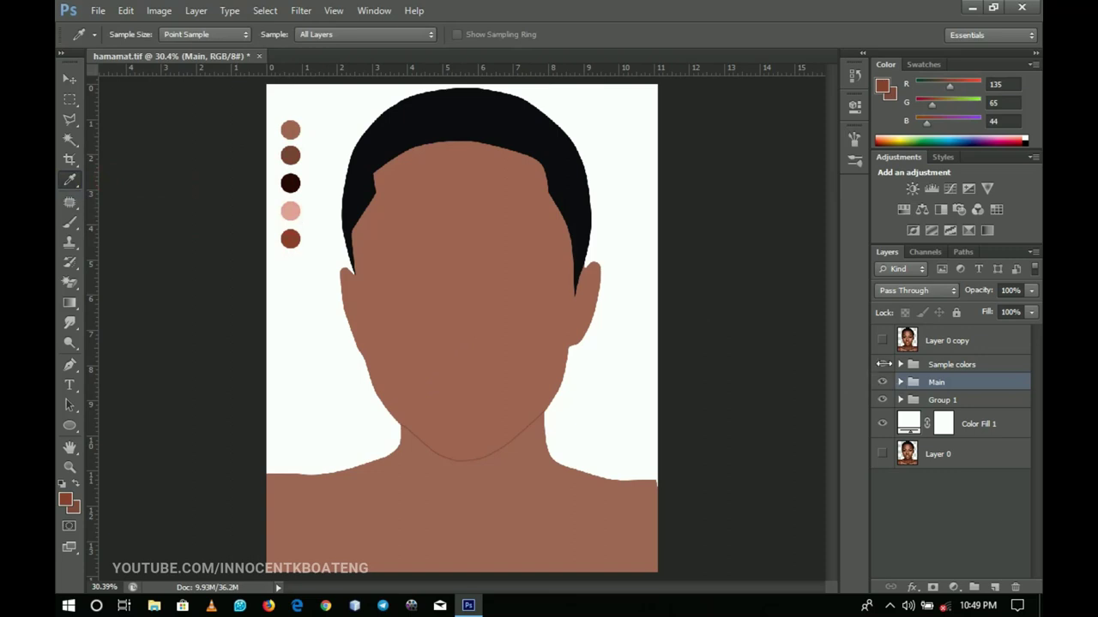
- Expand the Main group and select its skin shadows layer
{"action": "left_click", "coordinate": [899, 382]}
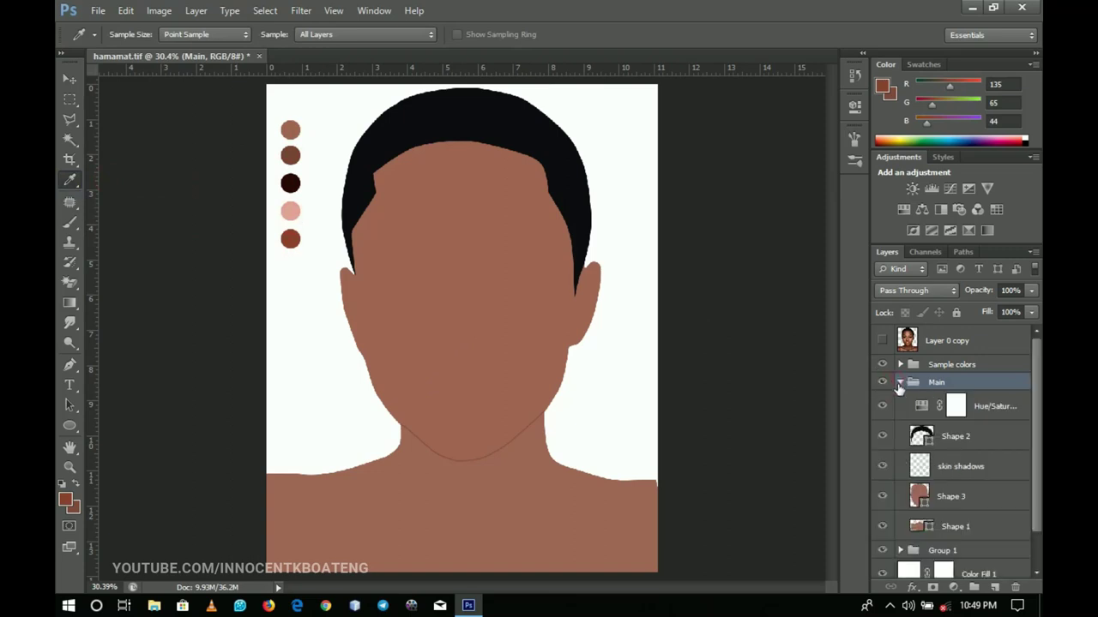
{"action": "left_click_drag", "start_coordinate": [1039, 340], "coordinate": [1035, 384]}
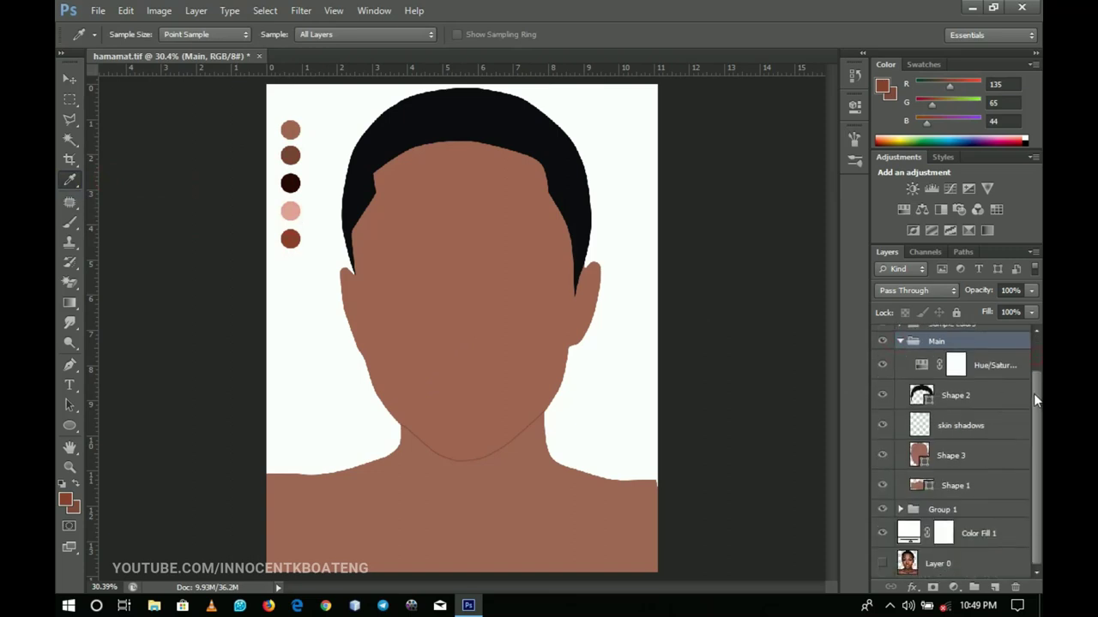
{"action": "left_click", "coordinate": [957, 431]}
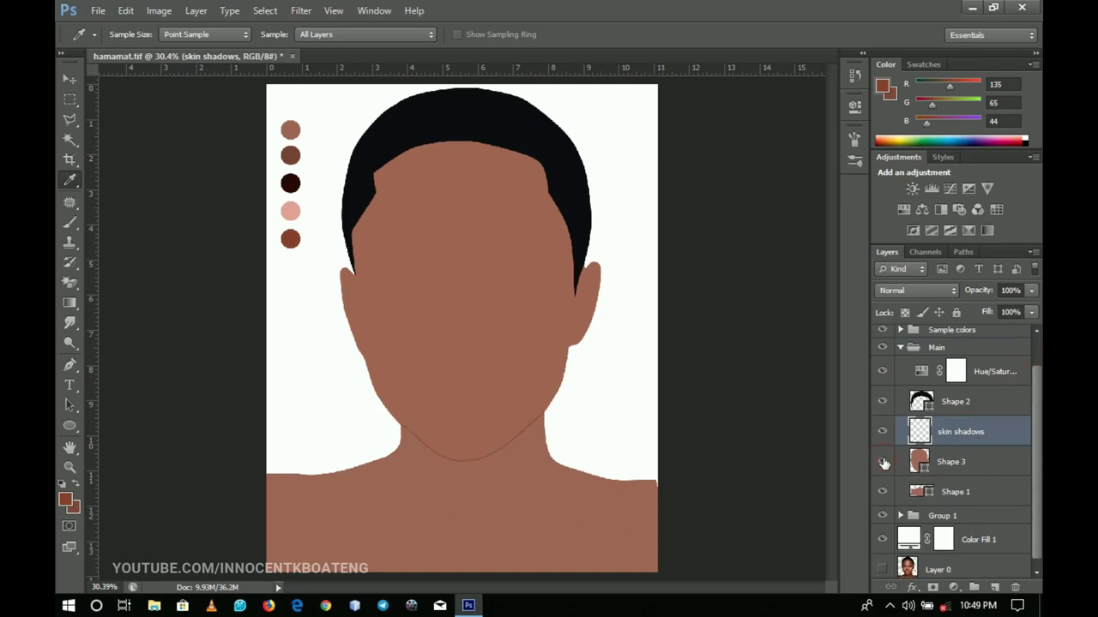
- Hide Group 1 and toggle the Shape 3, Shape 1 and skin shadows layers to check what each one contains
{"action": "left_click", "coordinate": [883, 463]}
{"action": "left_click", "coordinate": [885, 462]}
{"action": "left_click", "coordinate": [884, 462]}
{"action": "left_click", "coordinate": [884, 462]}
{"action": "left_click", "coordinate": [884, 492]}
{"action": "left_click", "coordinate": [884, 492]}
{"action": "left_click", "coordinate": [881, 433]}
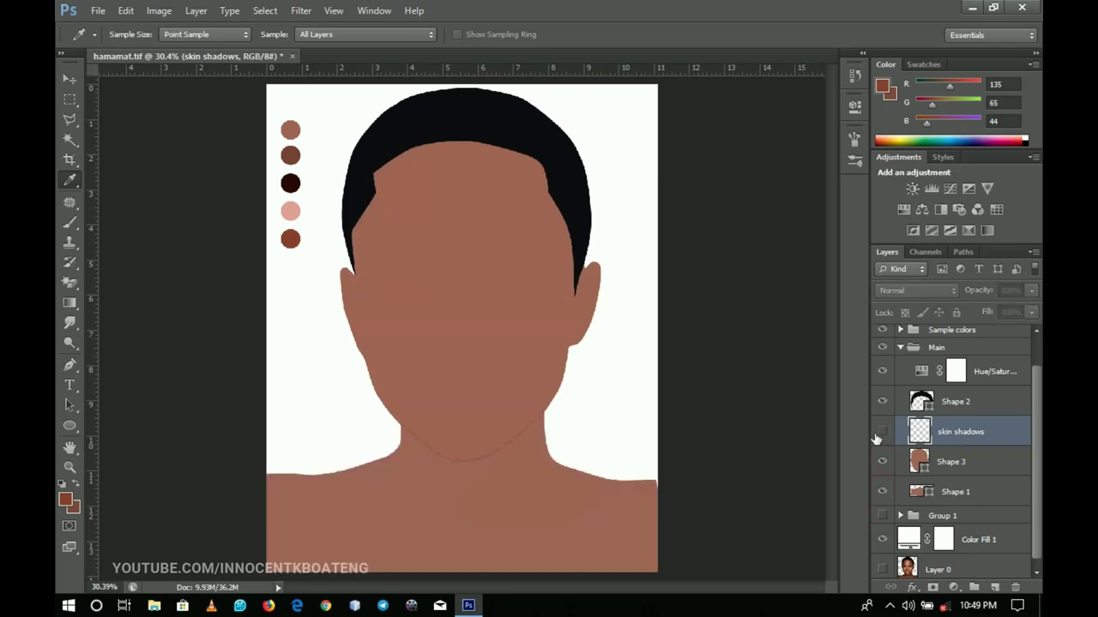
{"action": "left_click", "coordinate": [877, 437]}
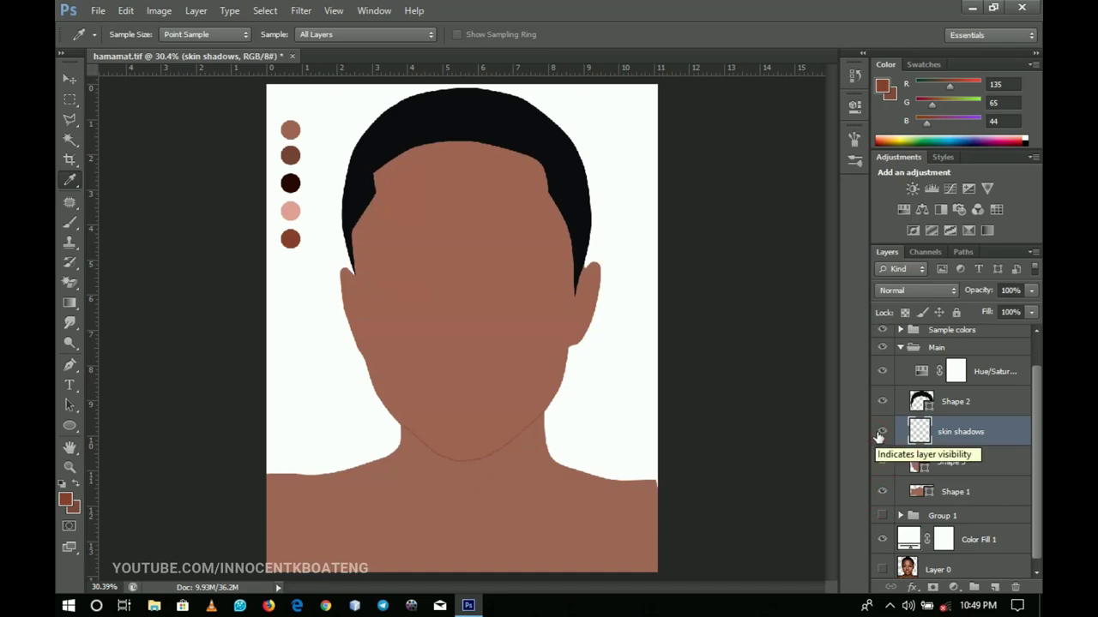
- Show the Layer 0 copy reference photo over the flat portrait, with the face enlarged to 50%
{"action": "key", "text": "z"}
{"action": "left_click", "coordinate": [481, 368]}
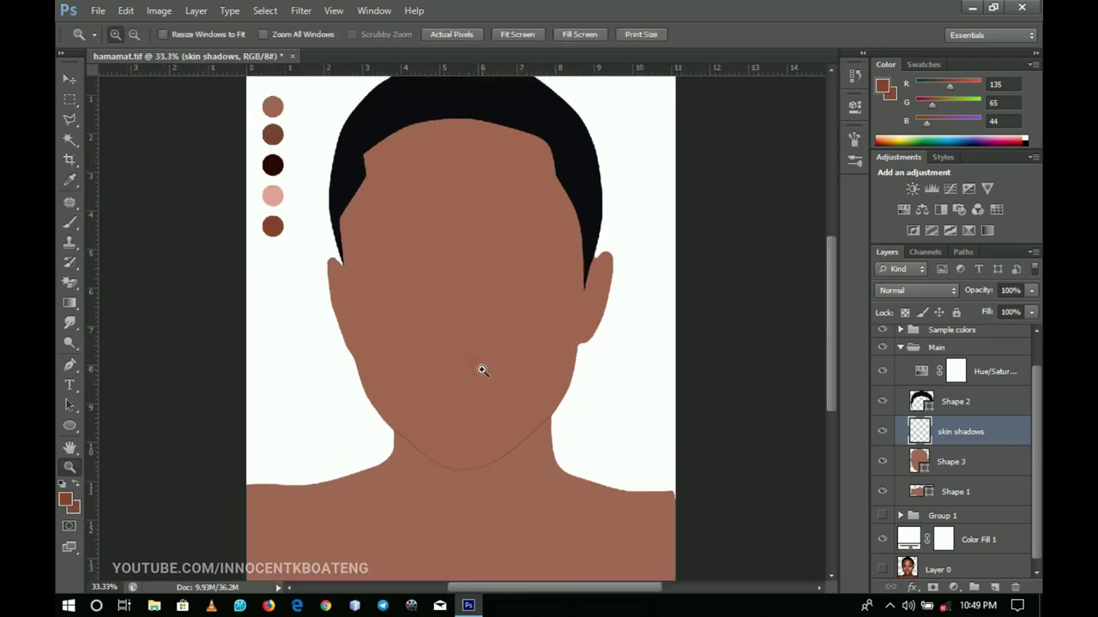
{"action": "left_click", "coordinate": [481, 369]}
{"action": "left_click_drag", "start_coordinate": [480, 377], "coordinate": [547, 407]}
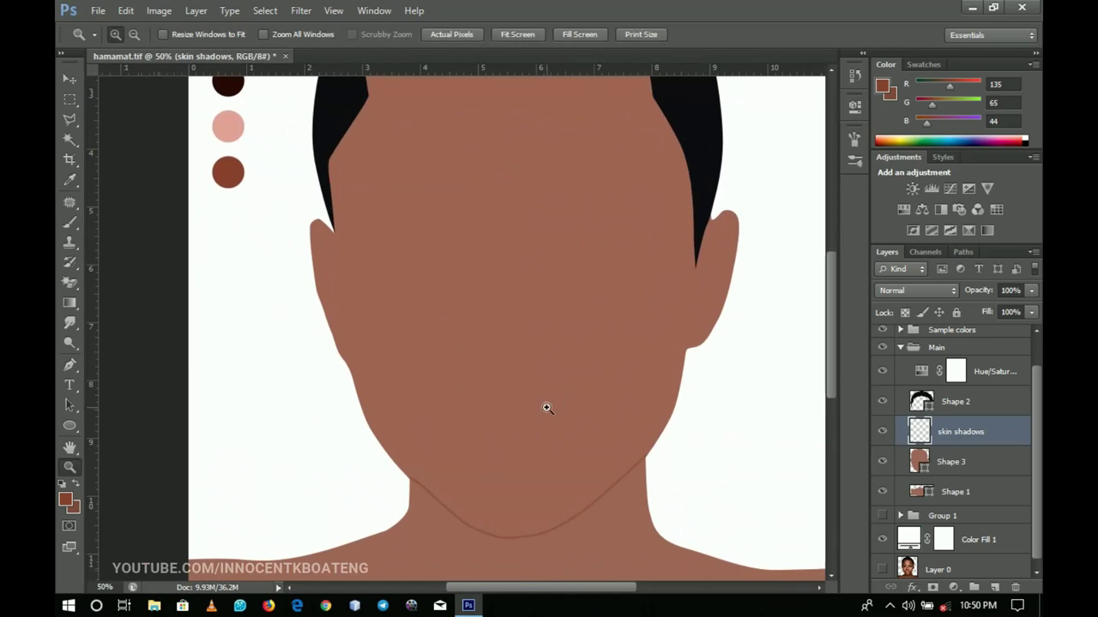
{"action": "left_click_drag", "start_coordinate": [683, 378], "coordinate": [670, 424]}
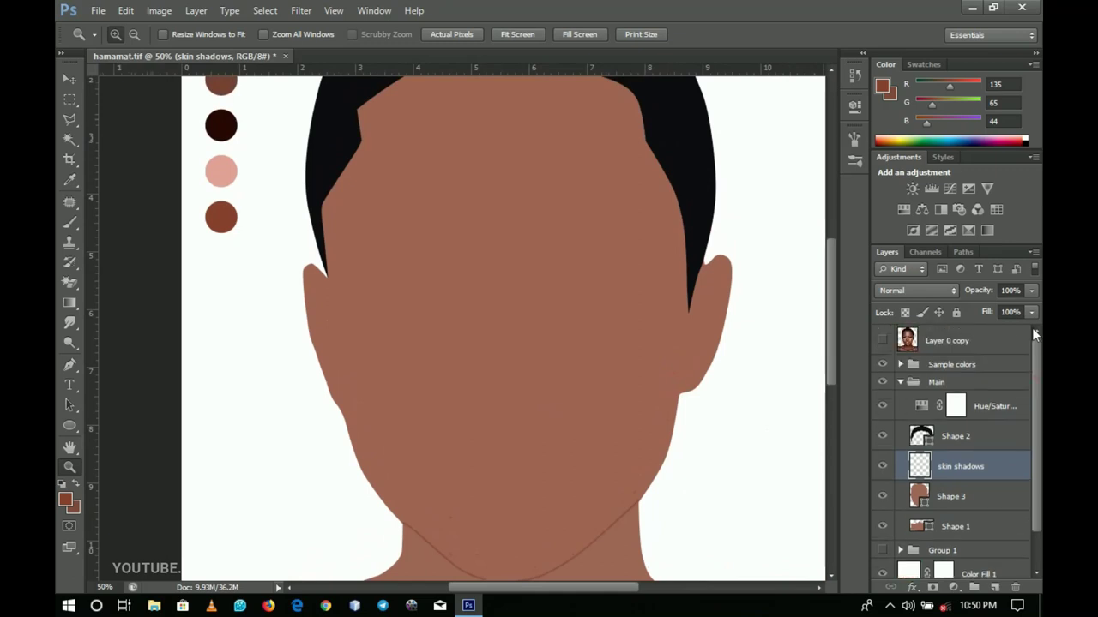
{"action": "left_click", "coordinate": [881, 341]}
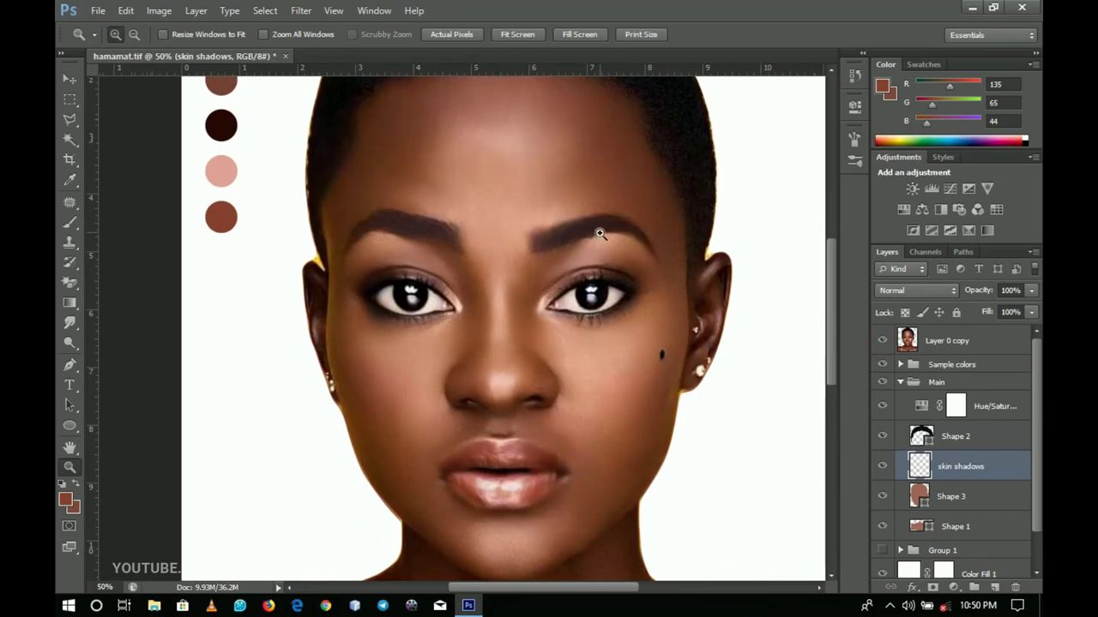
{"action": "scroll", "coordinate": [551, 289], "scroll_direction": "up", "scroll_amount": 2}
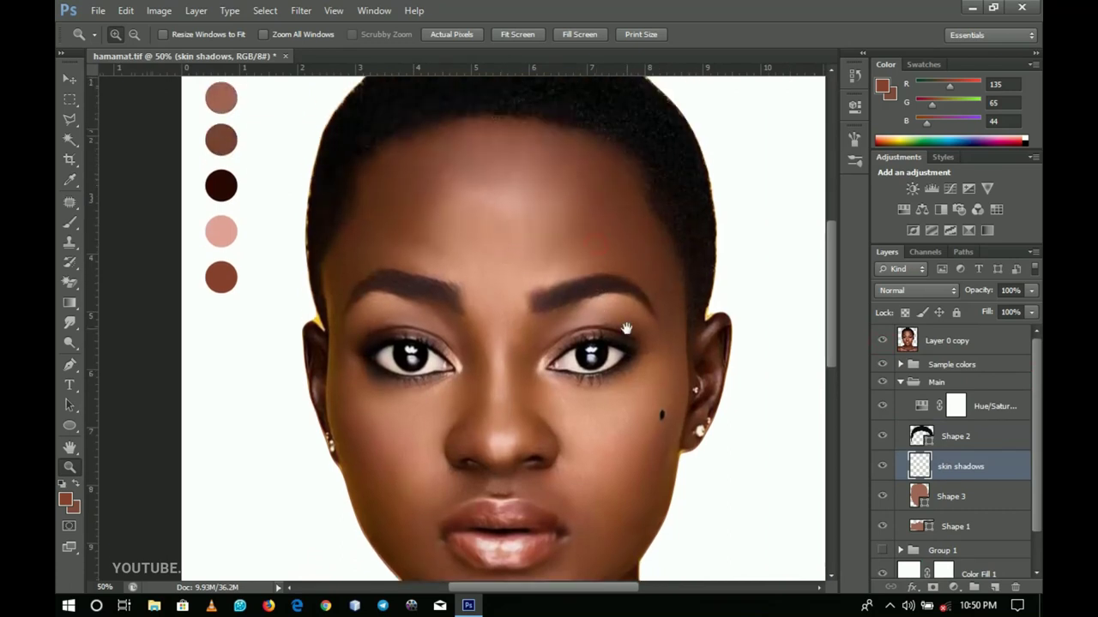
- Start a Pen tool shape at the left corner of the mouth on the reference photo, with the skin shadows layer selected
{"action": "scroll", "coordinate": [652, 320], "scroll_direction": "down", "scroll_amount": 2}
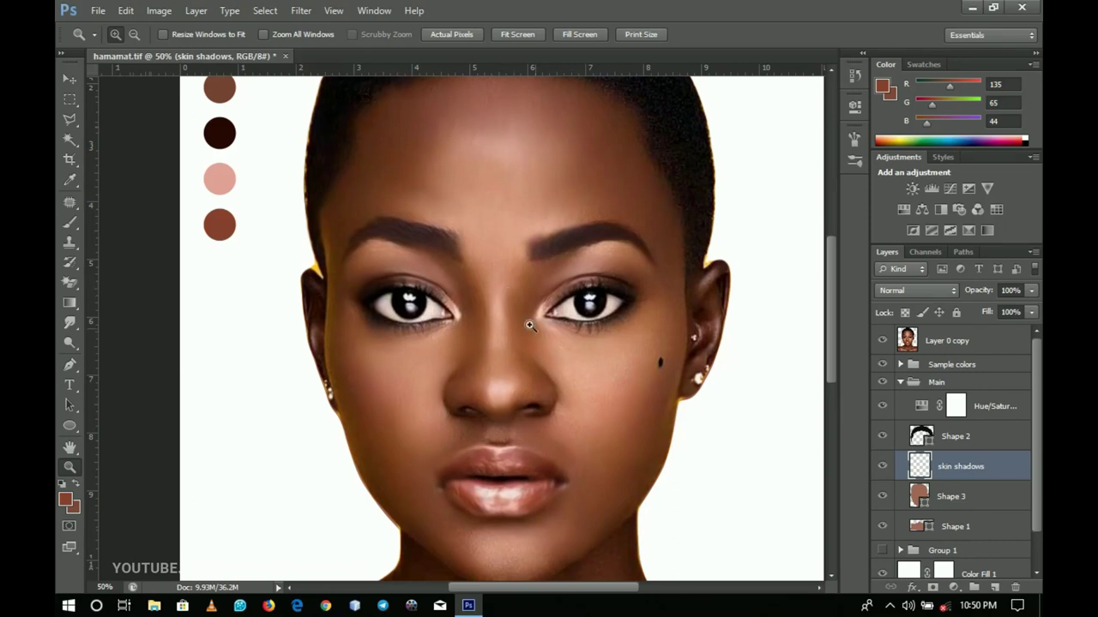
{"action": "scroll", "coordinate": [615, 485], "scroll_direction": "down", "scroll_amount": 2}
{"action": "left_click_drag", "start_coordinate": [615, 485], "coordinate": [617, 460]}
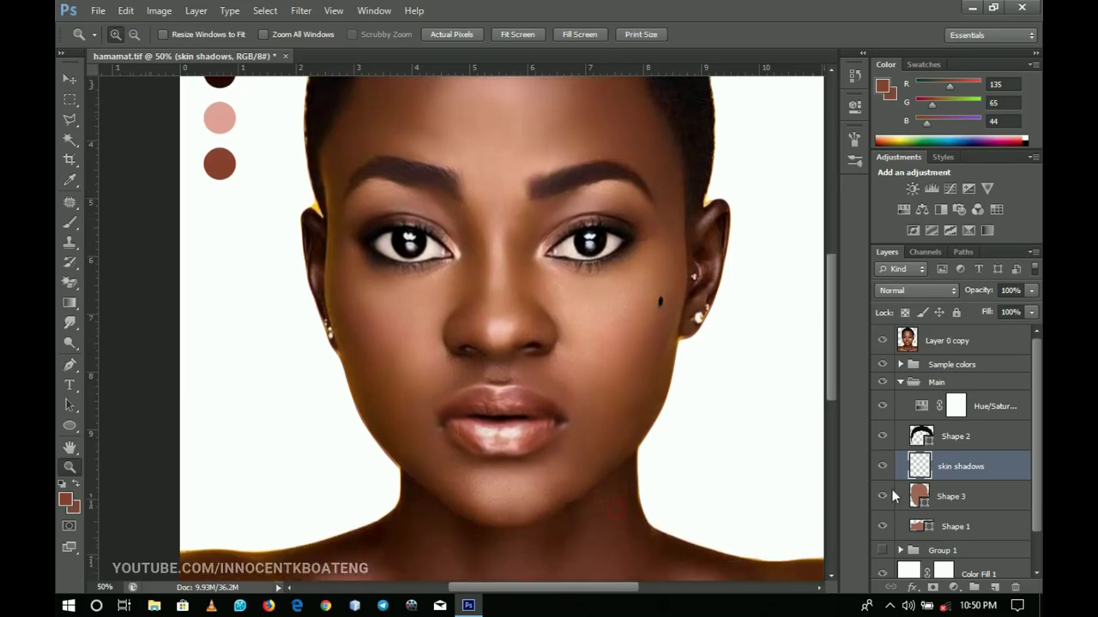
{"action": "left_click", "coordinate": [70, 364]}
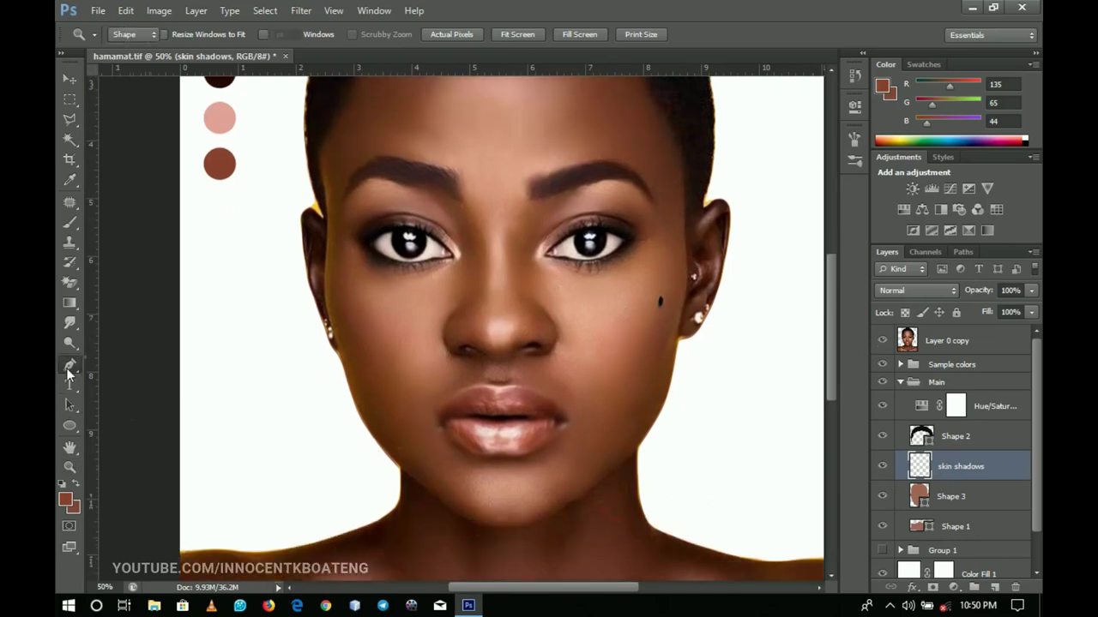
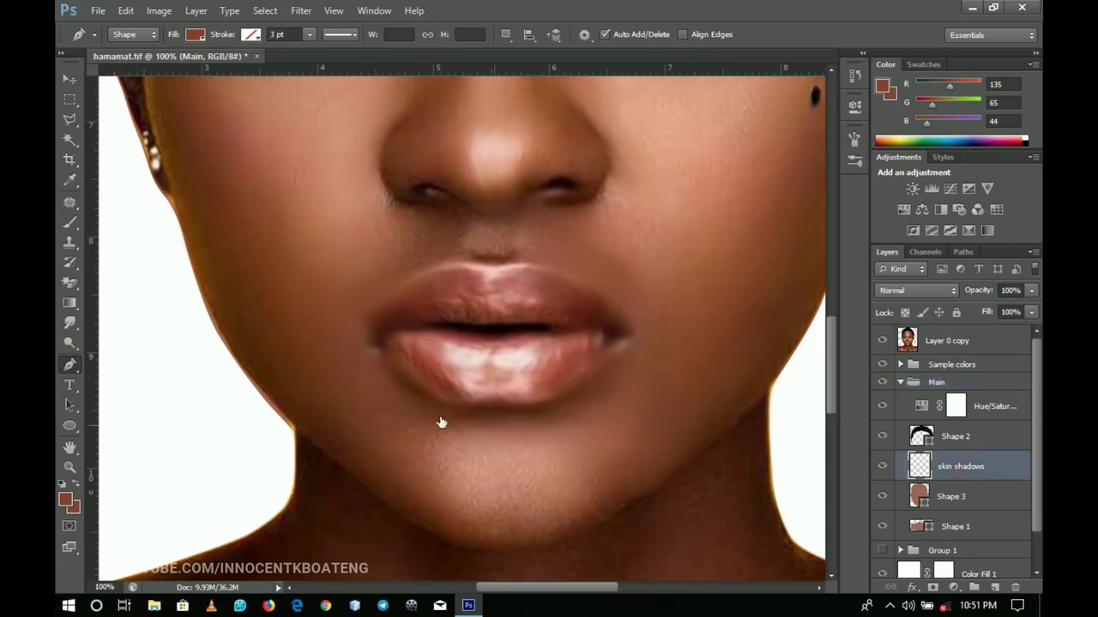
{"action": "left_click", "coordinate": [371, 336]}
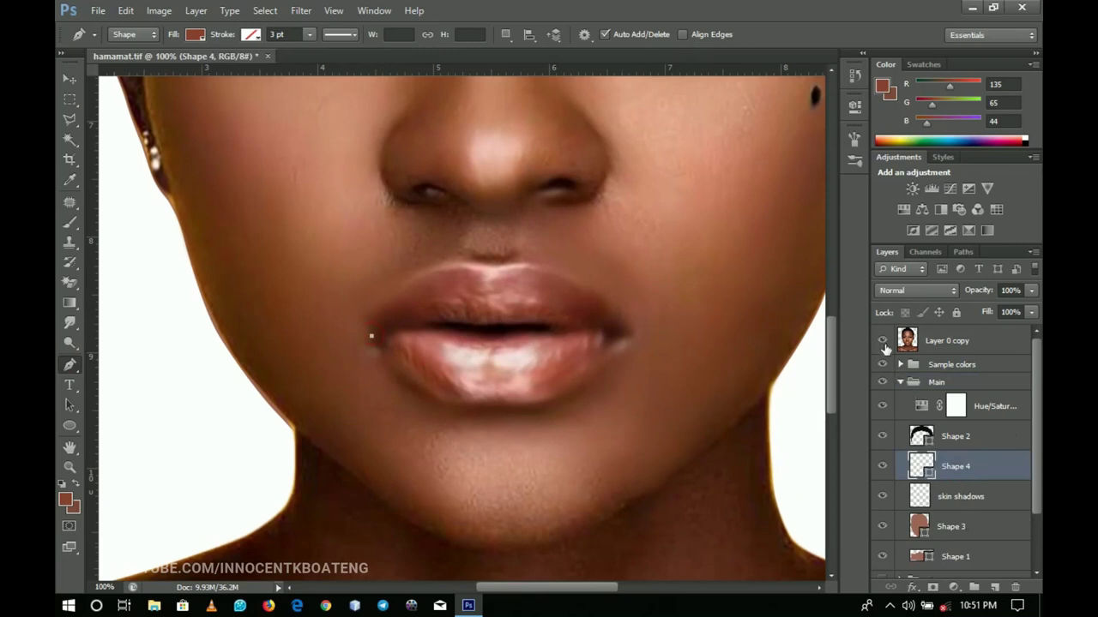
{"action": "left_click_drag", "start_coordinate": [446, 292], "coordinate": [553, 288]}
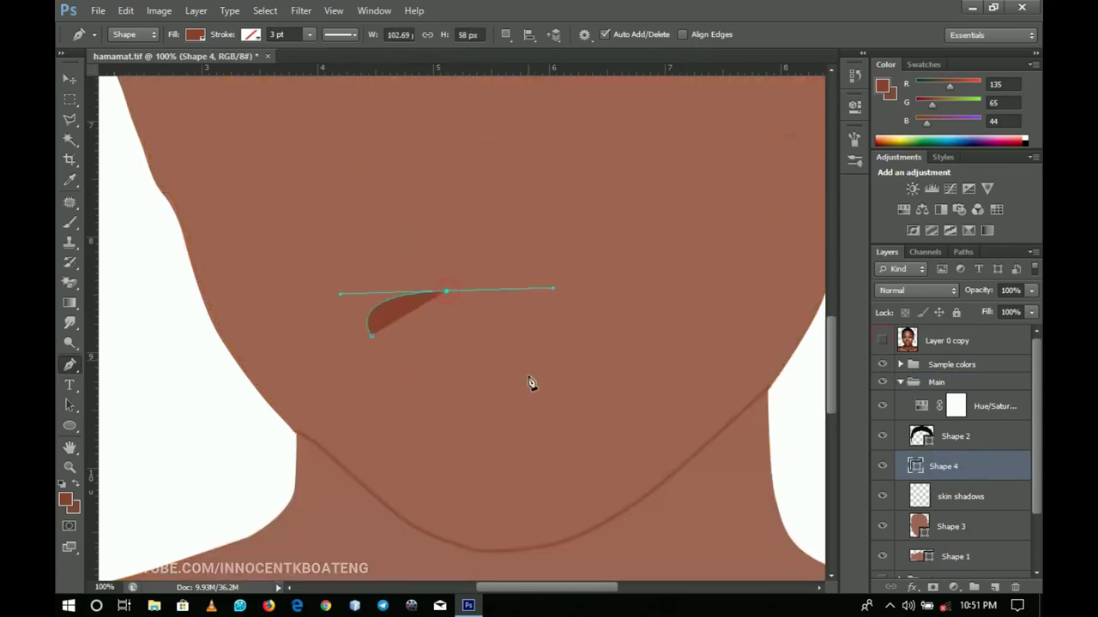
{"action": "left_click_drag", "start_coordinate": [528, 360], "coordinate": [528, 383]}
{"action": "left_click_drag", "start_coordinate": [456, 432], "coordinate": [407, 416]}
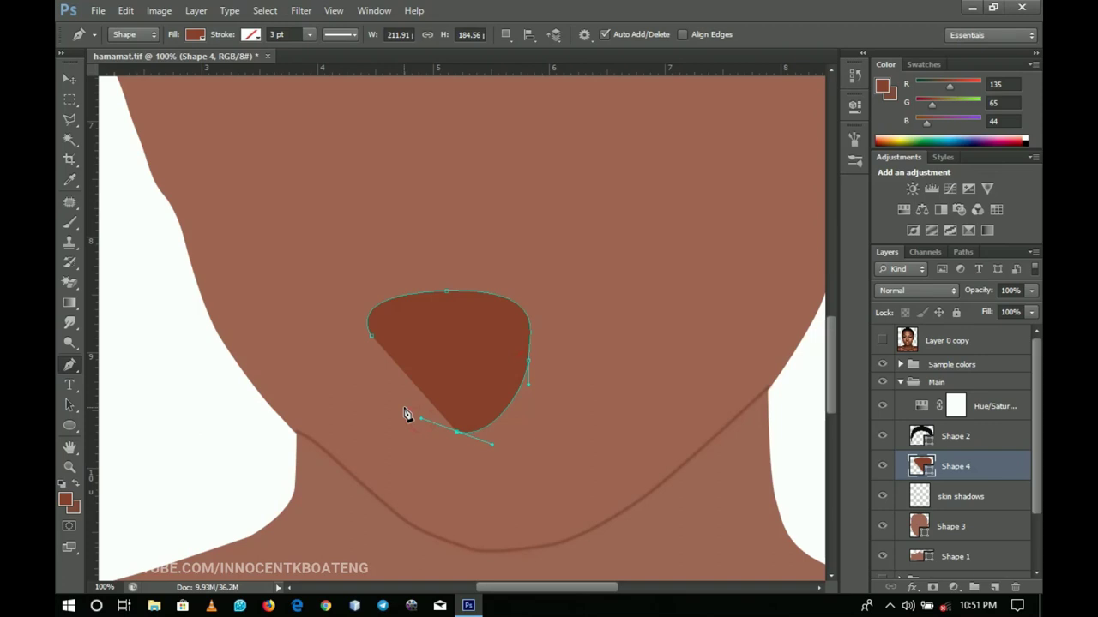
{"action": "key", "text": "ctrl+z"}
{"action": "key", "text": "ctrl+z"}
{"action": "key", "text": "ctrl+z"}
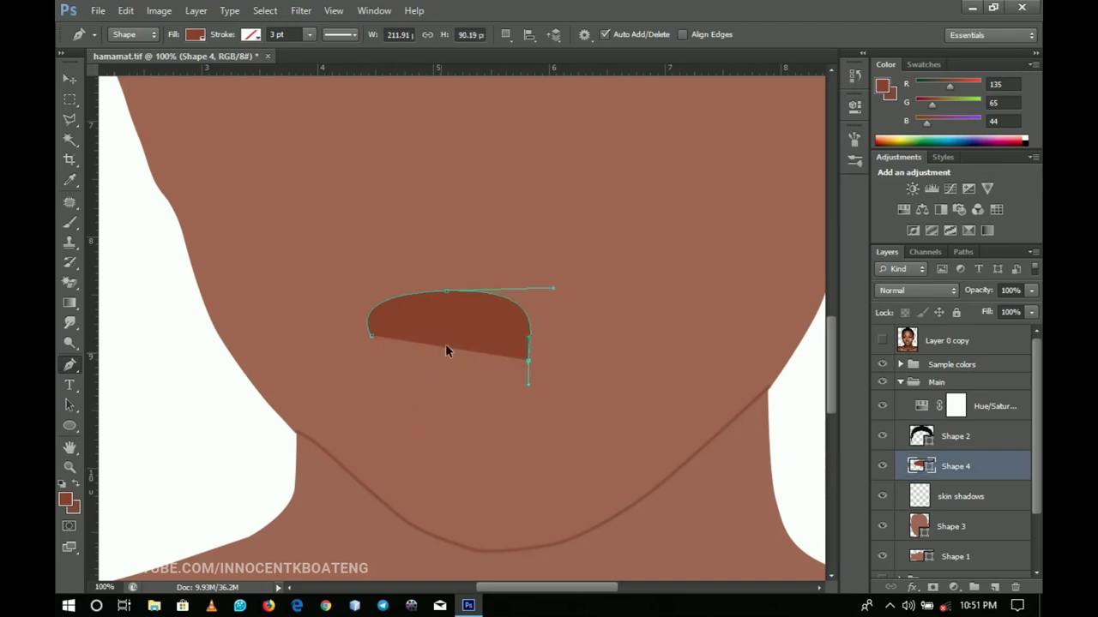
{"action": "key", "text": "ctrl+z"}
{"action": "key", "text": "ctrl+z"}
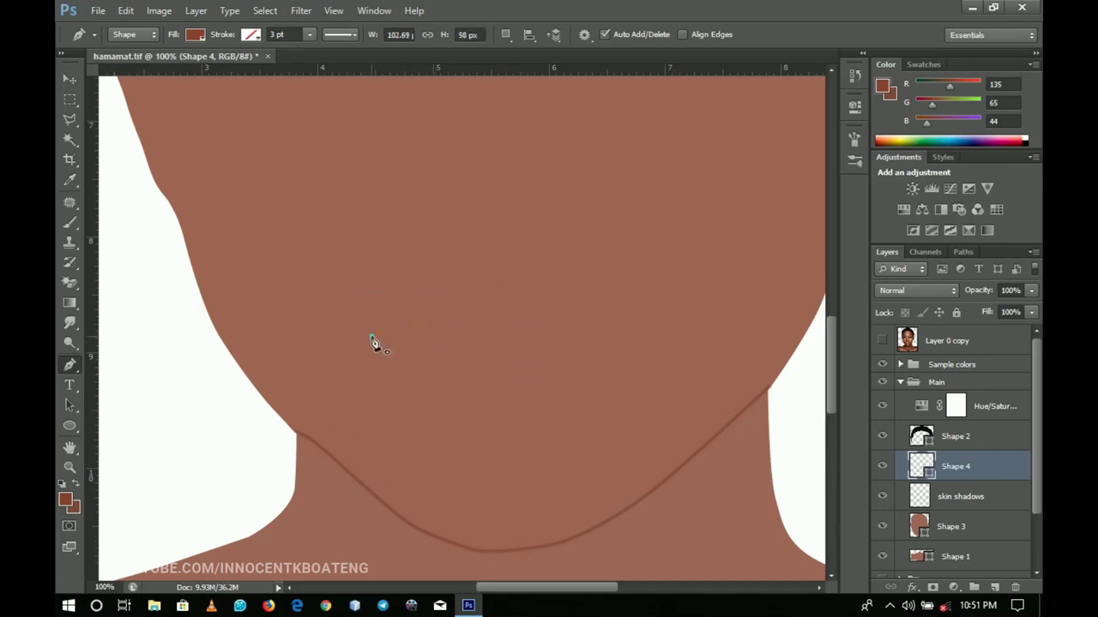
- Show the Layer 0 copy reference photo and trace the upper lip's top contour from the left corner to the right corner
{"action": "left_click", "coordinate": [883, 341]}
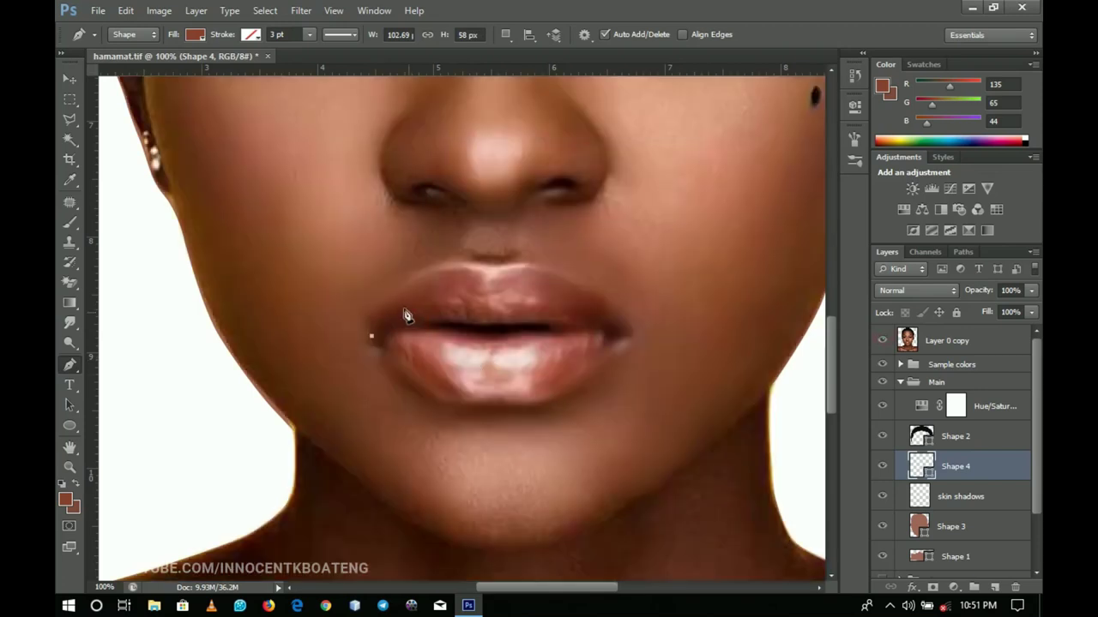
{"action": "left_click_drag", "start_coordinate": [432, 271], "coordinate": [470, 271]}
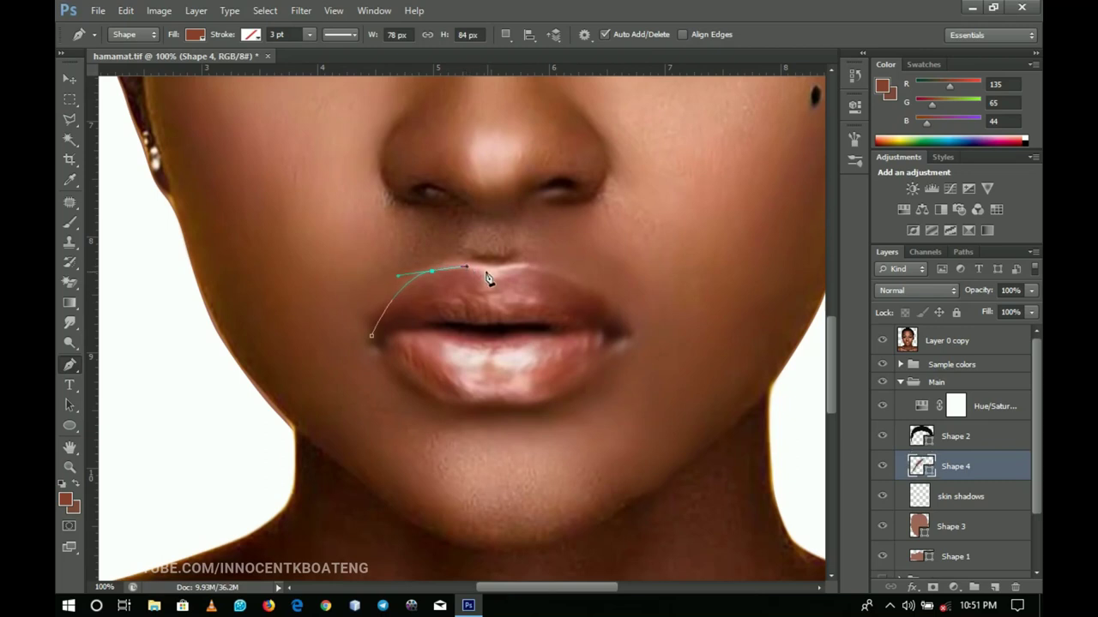
{"action": "left_click", "coordinate": [493, 273]}
{"action": "key", "text": "ctrl+z"}
{"action": "left_click", "coordinate": [489, 273]}
{"action": "key", "text": "ctrl+z"}
{"action": "left_click", "coordinate": [492, 271]}
{"action": "key", "text": "ctrl+z"}
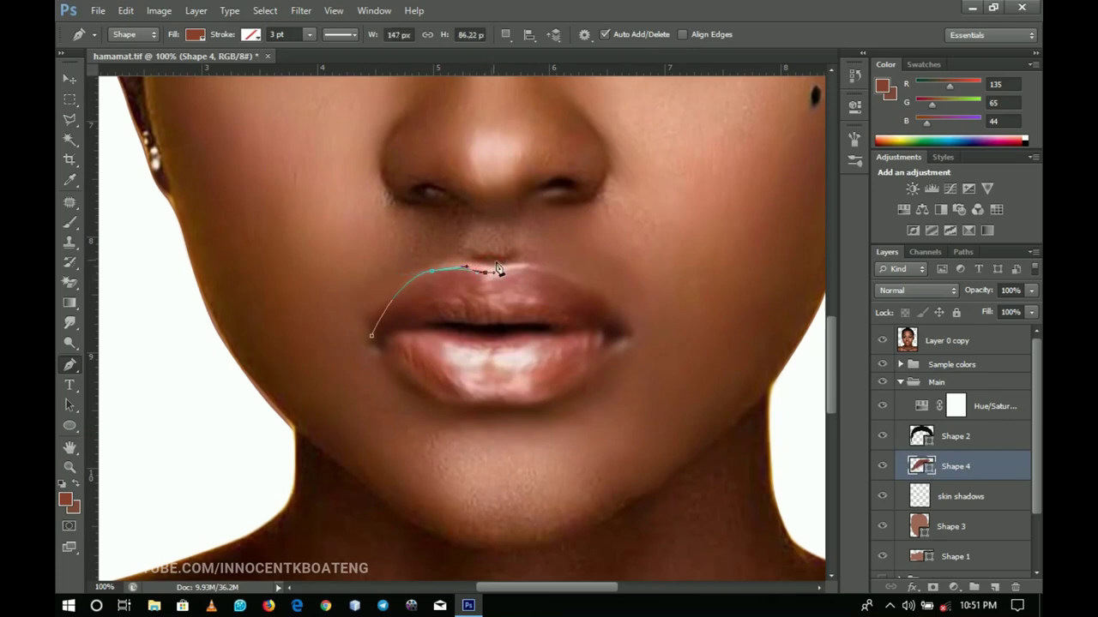
{"action": "left_click_drag", "start_coordinate": [525, 268], "coordinate": [538, 270]}
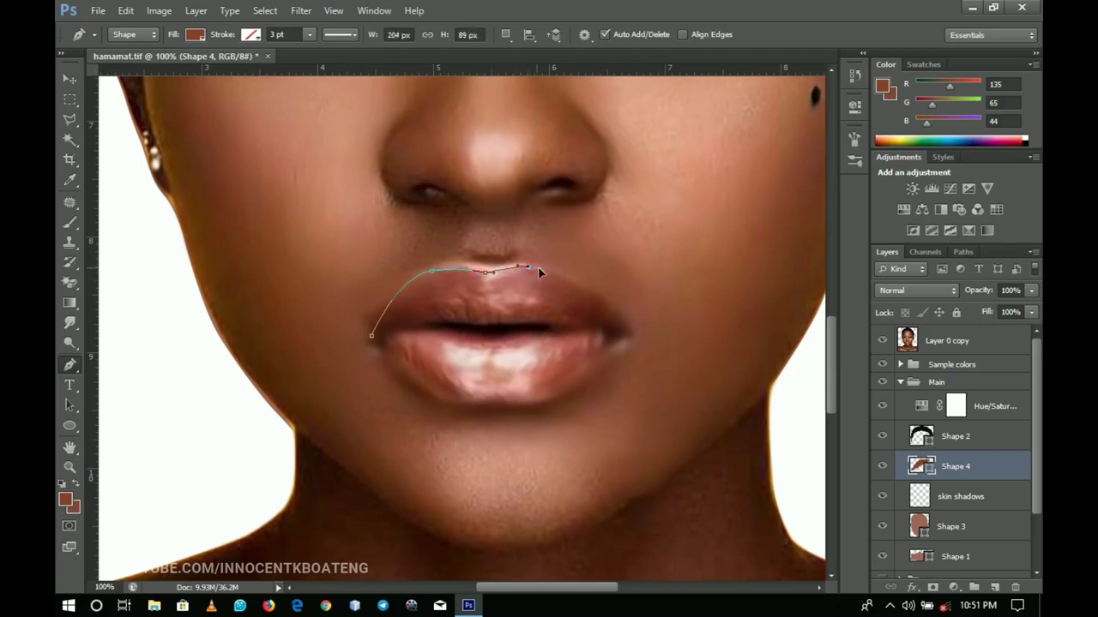
{"action": "left_click_drag", "start_coordinate": [605, 302], "coordinate": [622, 319]}
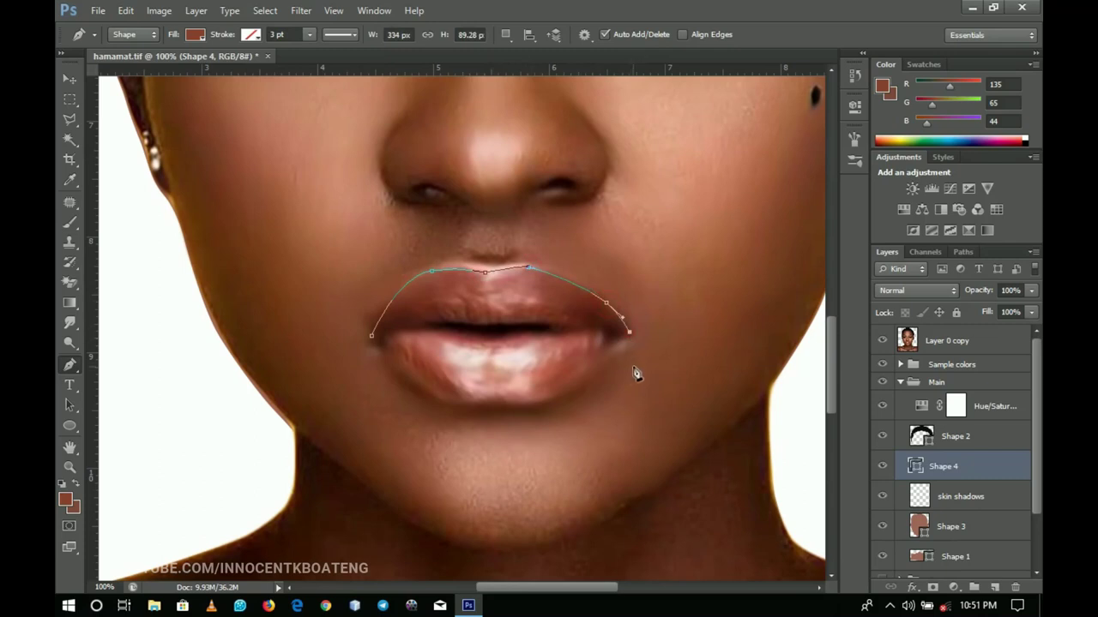
{"action": "left_click", "coordinate": [624, 319]}
- Trace back along the line between the lips to close the upper lip shape, and hide the reference photo
{"action": "left_click_drag", "start_coordinate": [594, 330], "coordinate": [526, 331]}
{"action": "left_click_drag", "start_coordinate": [462, 333], "coordinate": [406, 331]}
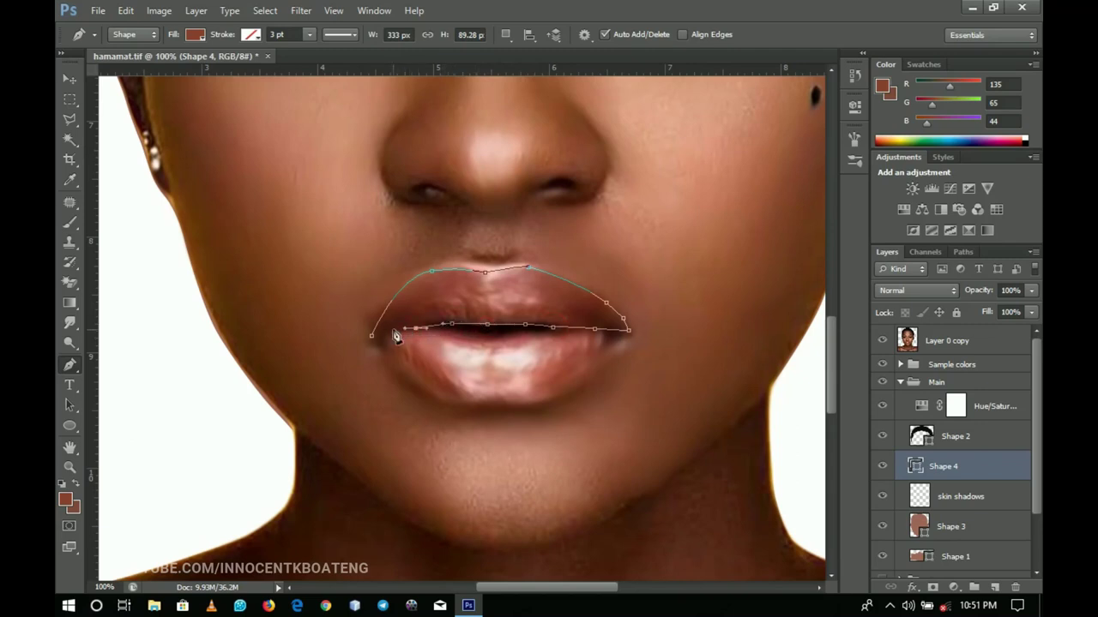
{"action": "left_click", "coordinate": [372, 337]}
{"action": "left_click", "coordinate": [881, 340]}
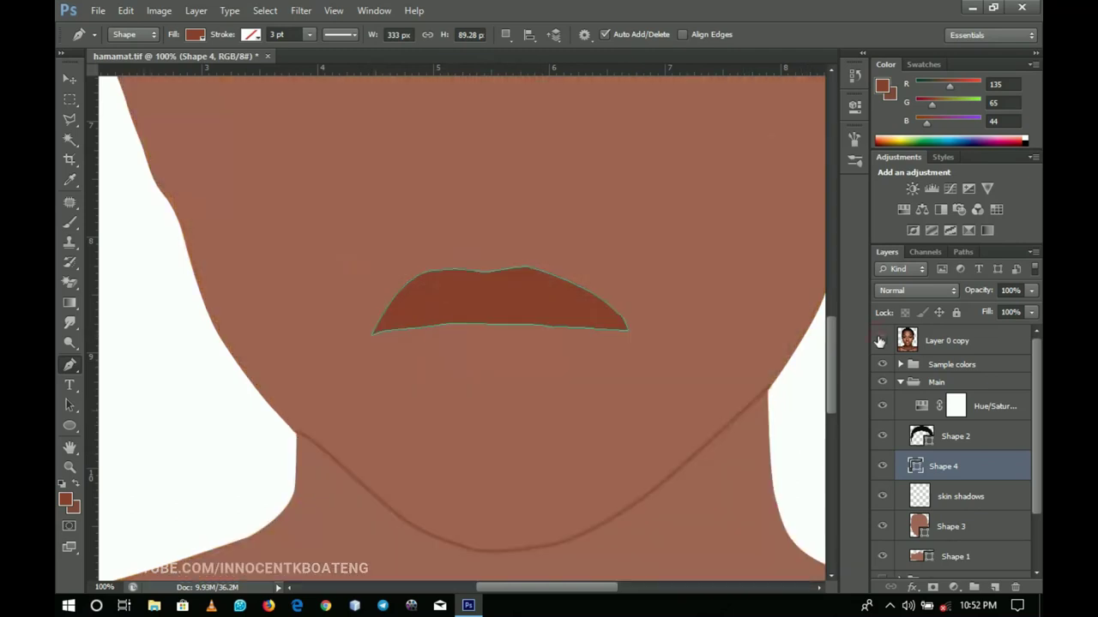
- Trace the lower lip over the reference photo as a separate closed shape, and hide the photo again
{"action": "left_click", "coordinate": [881, 340]}
{"action": "left_click_drag", "start_coordinate": [626, 334], "coordinate": [693, 365]}
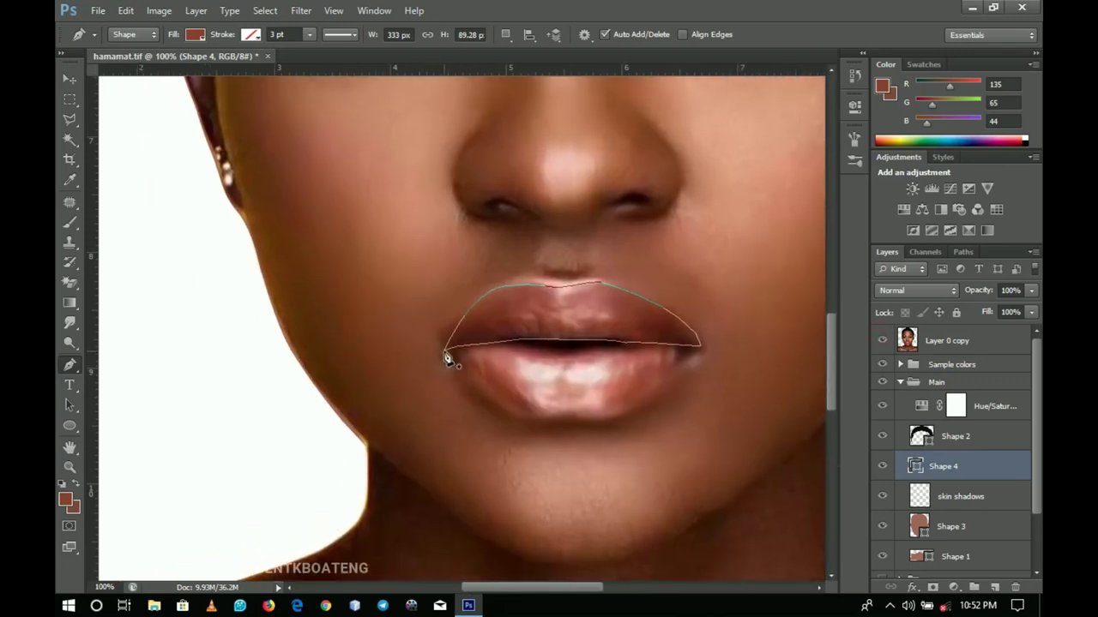
{"action": "left_click", "coordinate": [444, 353]}
{"action": "left_click_drag", "start_coordinate": [514, 412], "coordinate": [626, 414]}
{"action": "left_click", "coordinate": [673, 376]}
{"action": "left_click", "coordinate": [701, 346]}
{"action": "left_click_drag", "start_coordinate": [675, 346], "coordinate": [617, 349]}
{"action": "left_click", "coordinate": [444, 352]}
{"action": "left_click", "coordinate": [882, 341]}
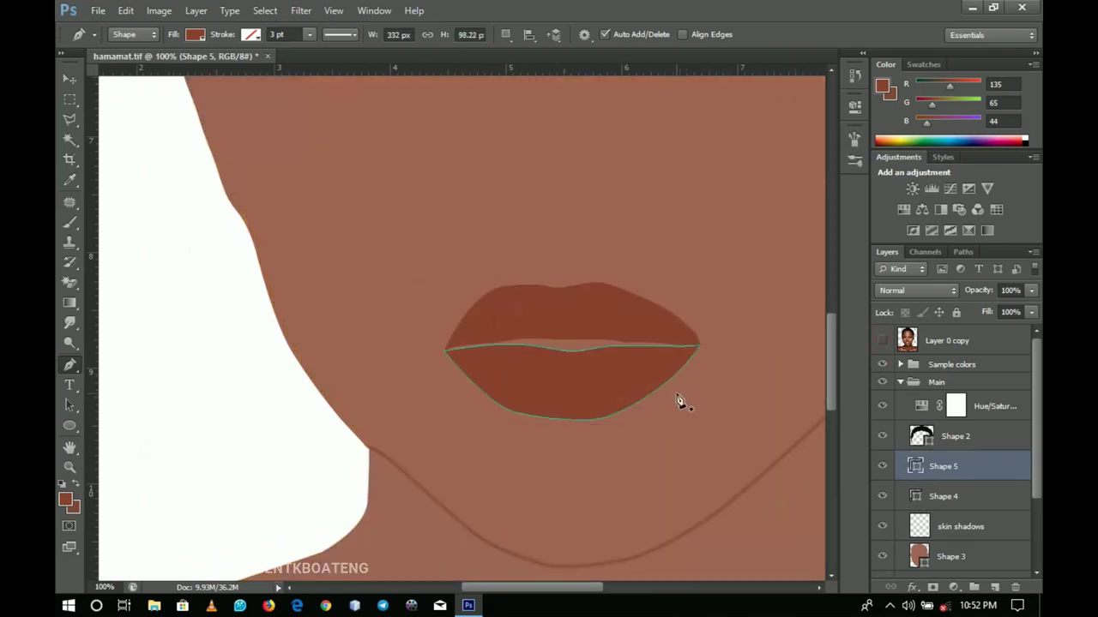
- Confirm the reddish-brown fill 87412c for both lip shapes, Shape 5 and Shape 4
{"action": "key", "text": "z"}
{"action": "right_click", "coordinate": [607, 347]}
{"action": "left_click", "coordinate": [639, 355]}
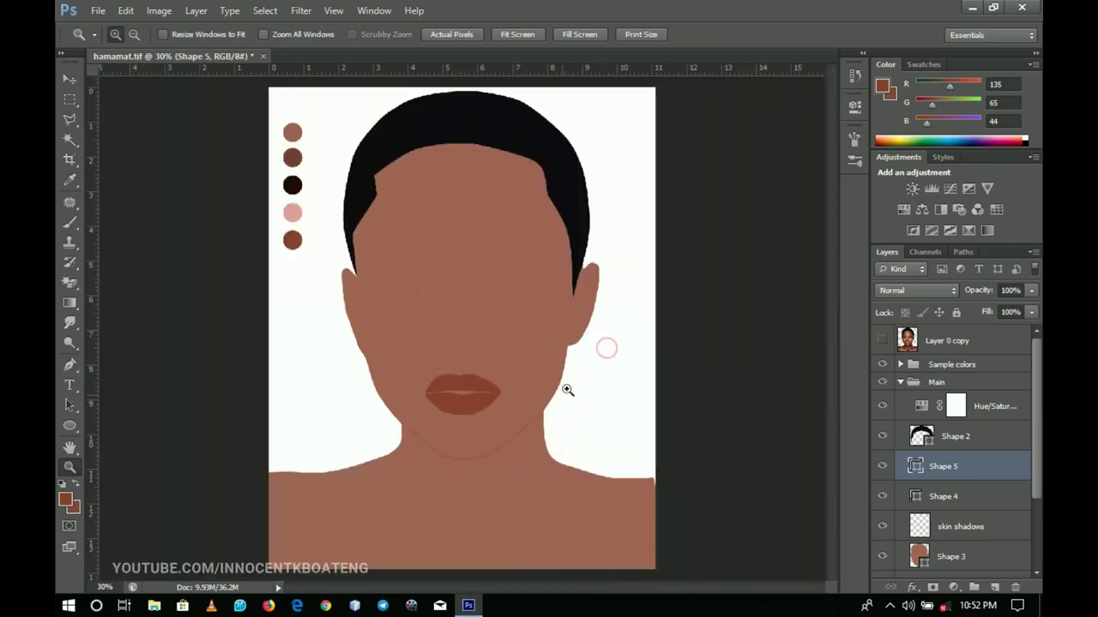
{"action": "double_click", "coordinate": [916, 467]}
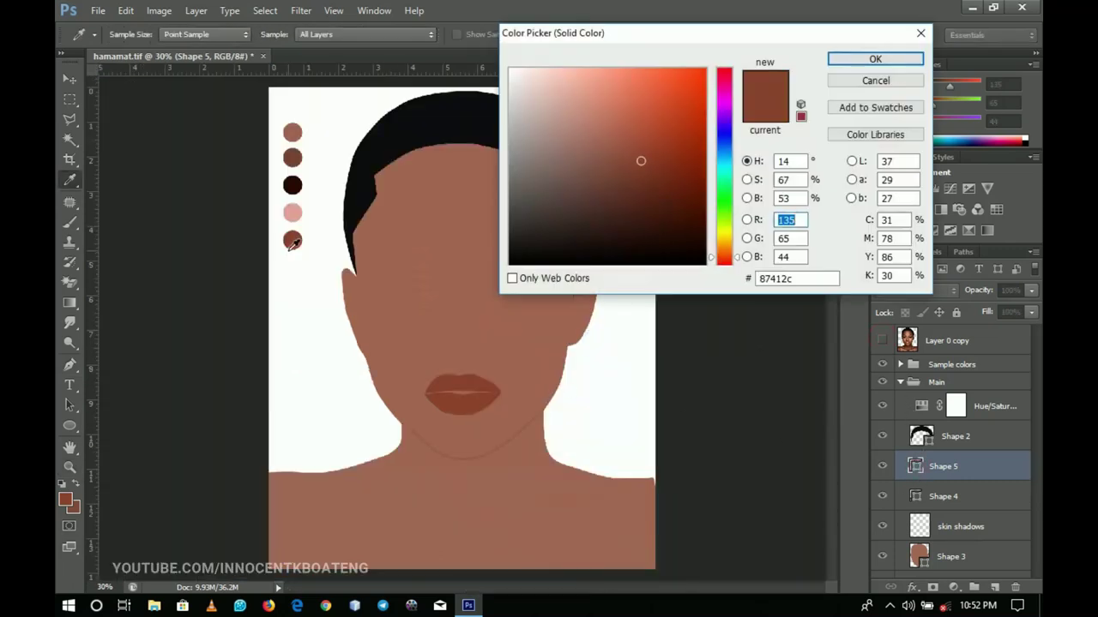
{"action": "left_click", "coordinate": [894, 58]}
{"action": "left_click", "coordinate": [916, 498]}
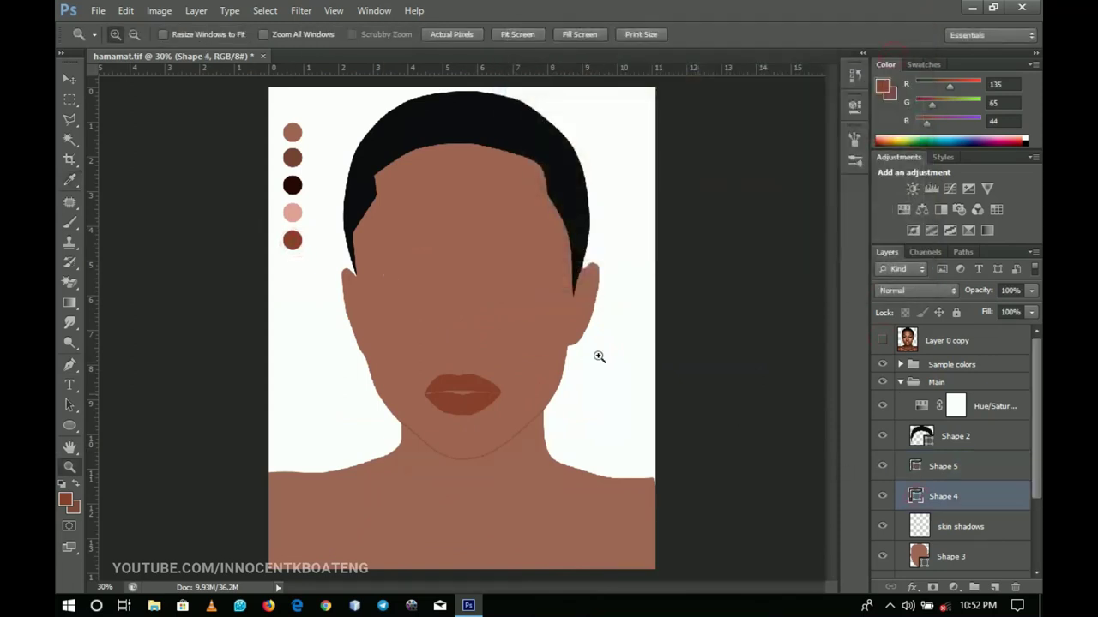
{"action": "double_click", "coordinate": [916, 498]}
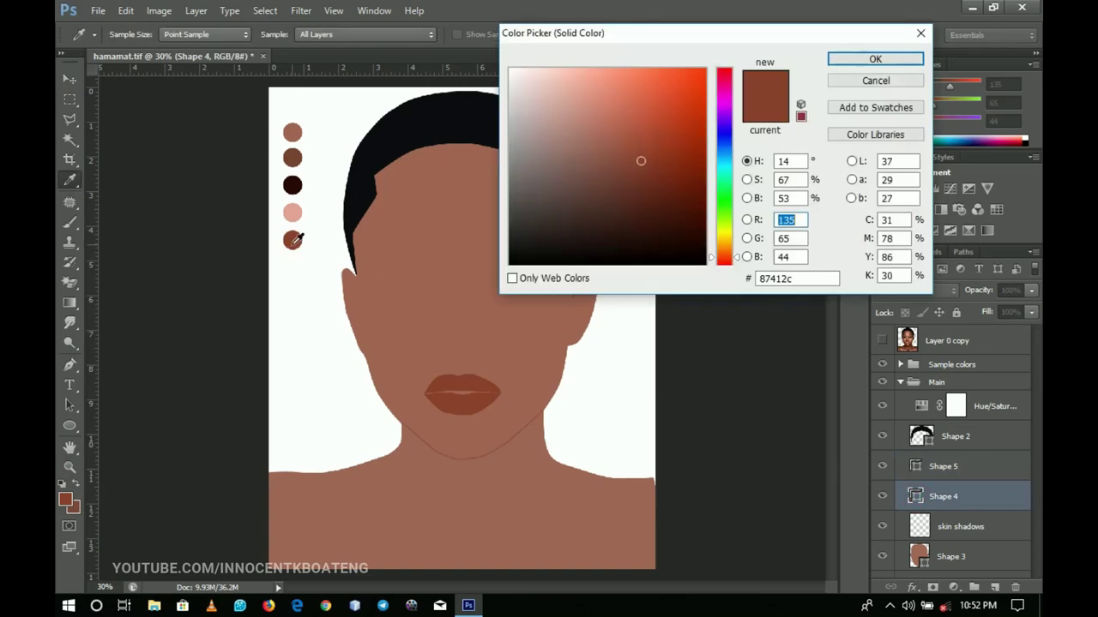
{"action": "left_click", "coordinate": [892, 59]}
{"action": "key", "text": "z"}
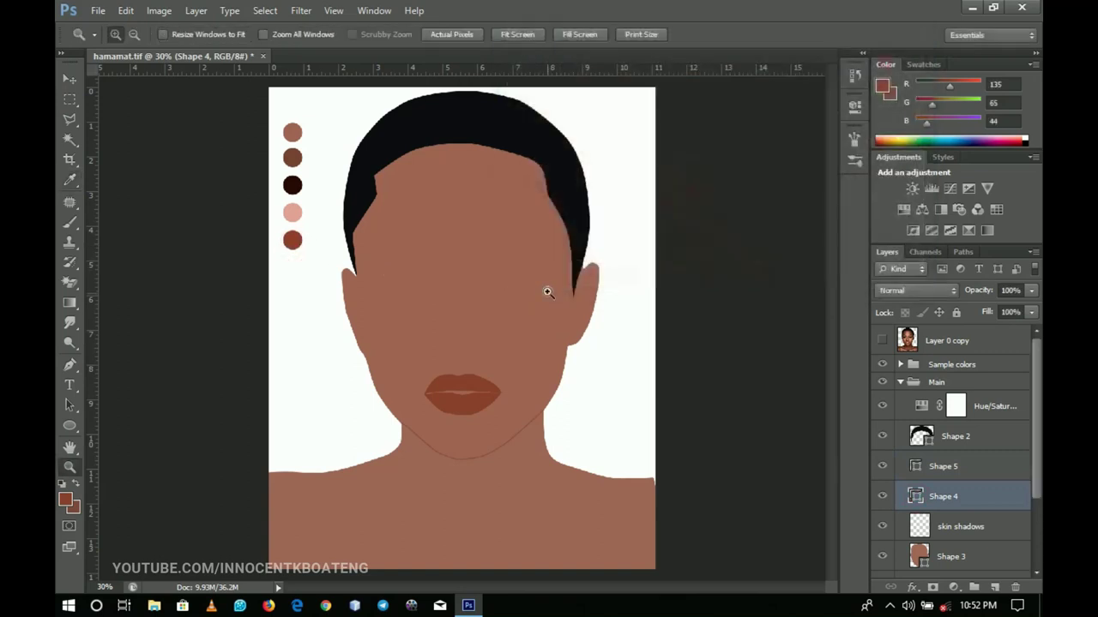
- Merge the Shape 4 and Shape 5 lip layers into one and rename it Mouth
{"action": "left_click", "coordinate": [946, 467], "text": "shift"}
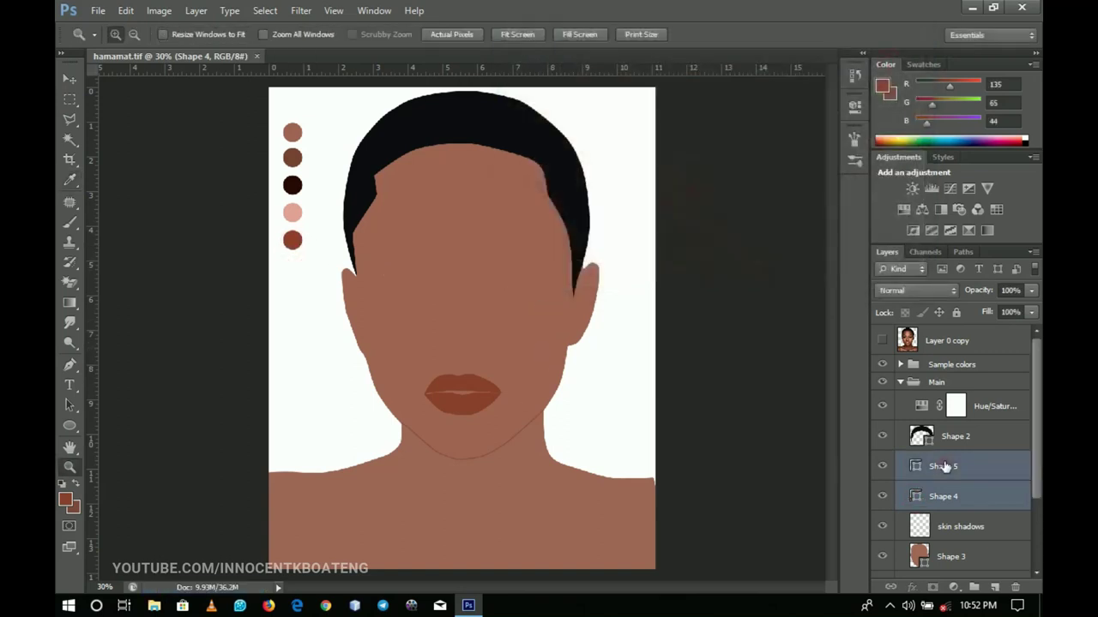
{"action": "key", "text": "ctrl+e"}
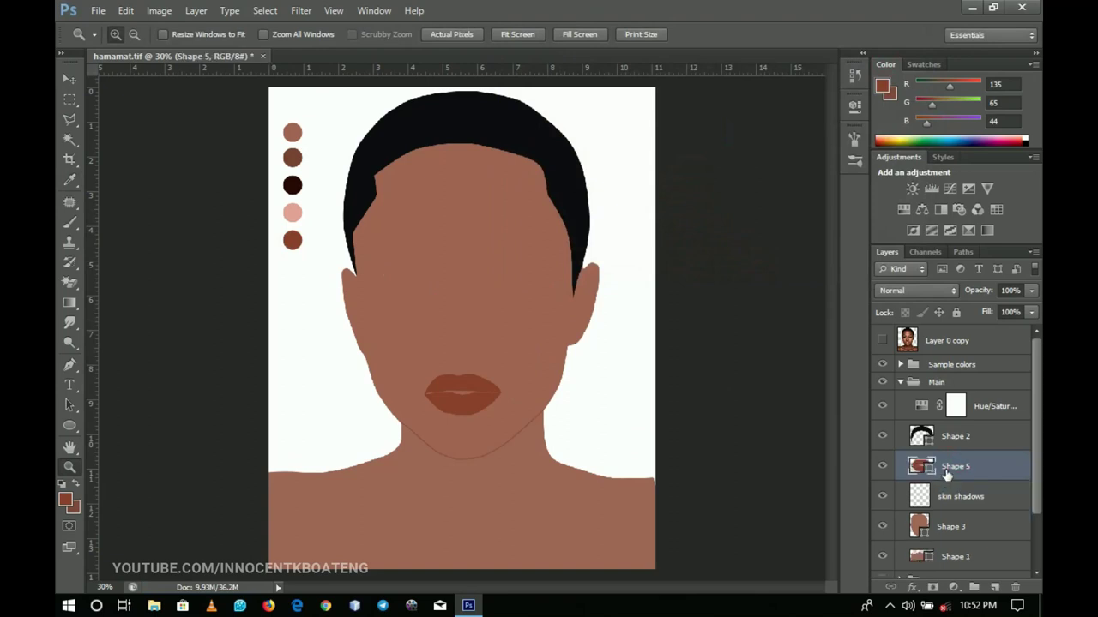
{"action": "right_click", "coordinate": [951, 461]}
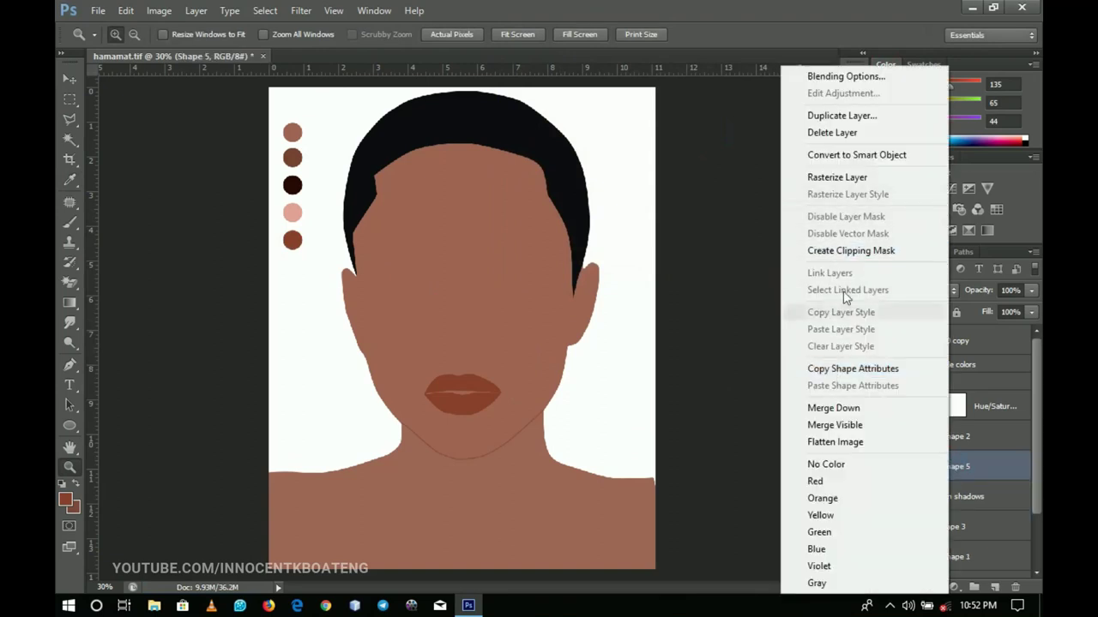
{"action": "left_click", "coordinate": [988, 468]}
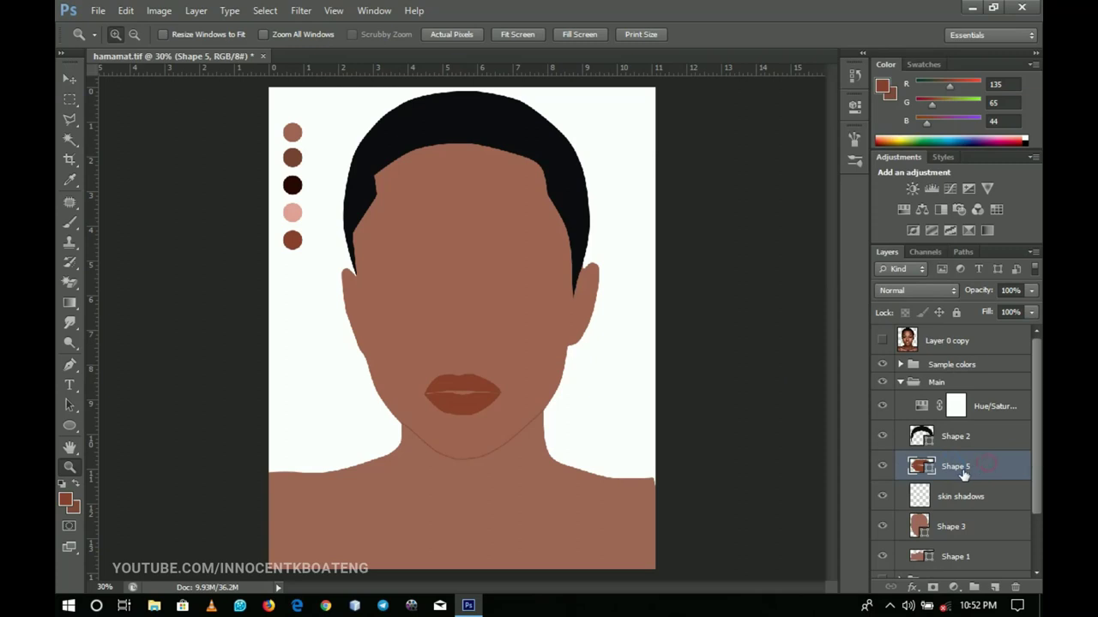
{"action": "right_click", "coordinate": [962, 474]}
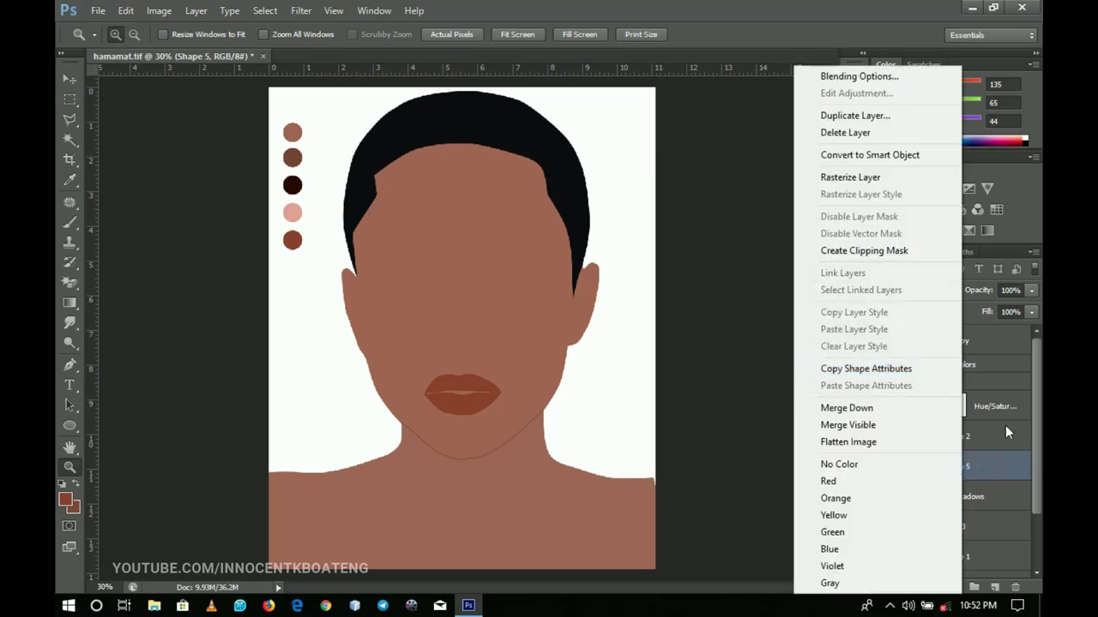
{"action": "left_click", "coordinate": [997, 461]}
{"action": "double_click", "coordinate": [956, 467]}
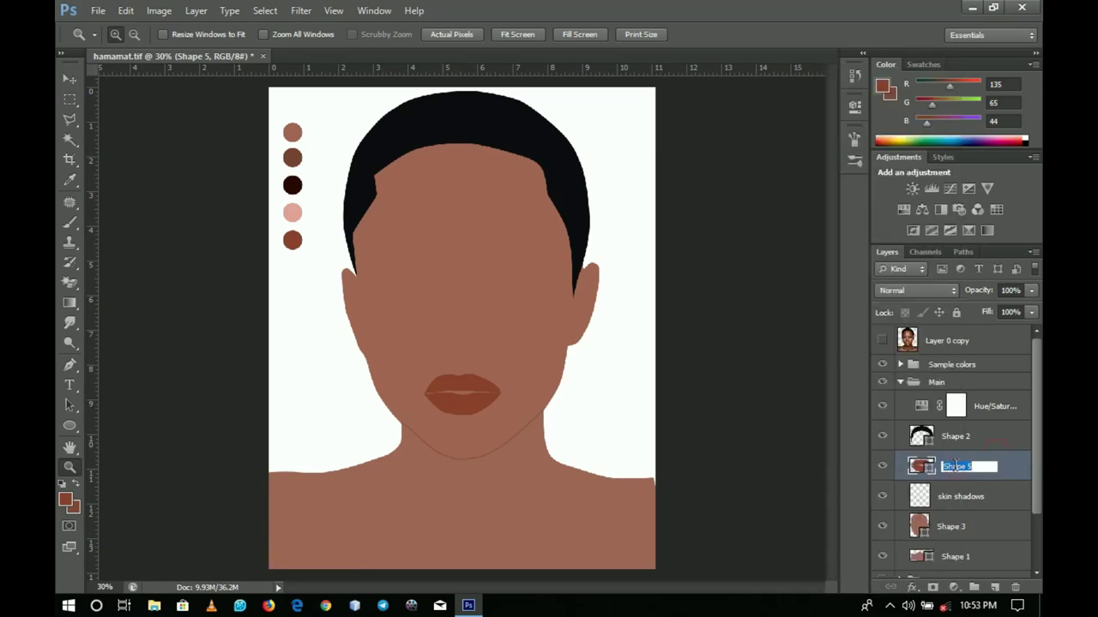
{"action": "type", "text": "Mouth"}
{"action": "key", "text": "Return"}
- Show the Layer 0 copy reference photo again, with the eyes and nose enlarged to 100%
{"action": "key", "text": "p"}
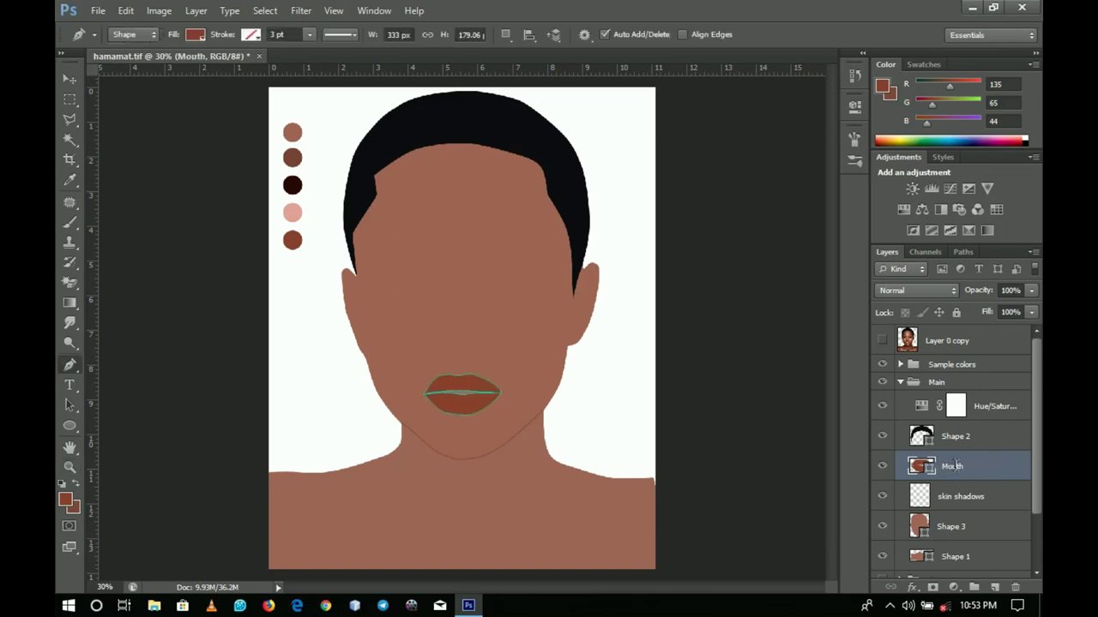
{"action": "left_click", "coordinate": [882, 342]}
{"action": "left_click", "coordinate": [882, 341]}
{"action": "key", "text": "z"}
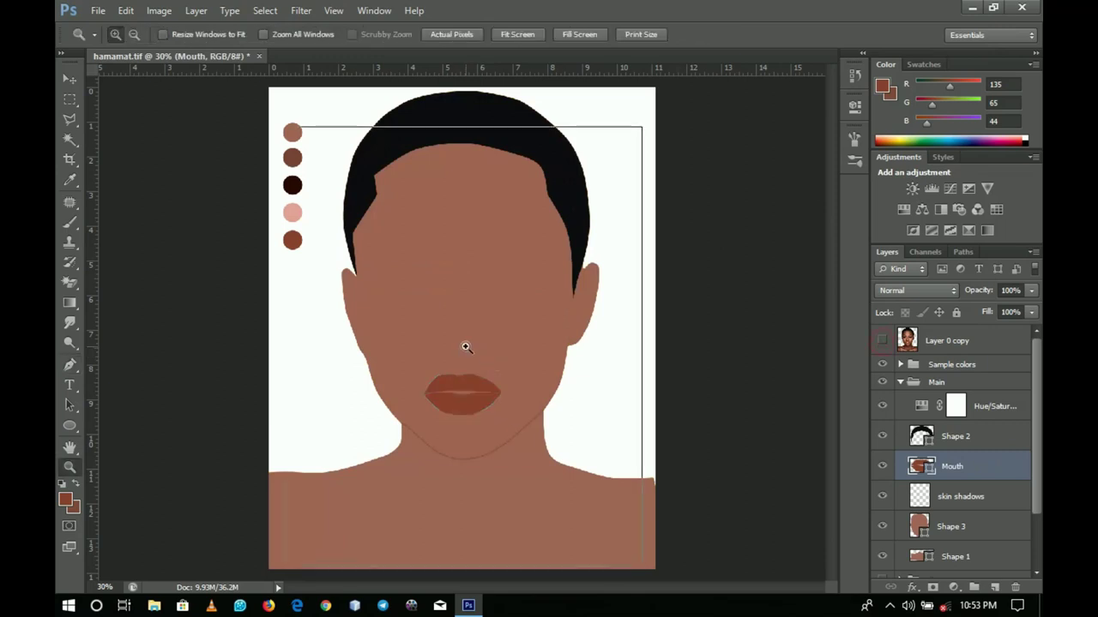
{"action": "left_click", "coordinate": [465, 347]}
{"action": "left_click", "coordinate": [466, 347]}
{"action": "left_click", "coordinate": [466, 346]}
{"action": "left_click_drag", "start_coordinate": [465, 347], "coordinate": [480, 402]}
{"action": "left_click", "coordinate": [457, 412]}
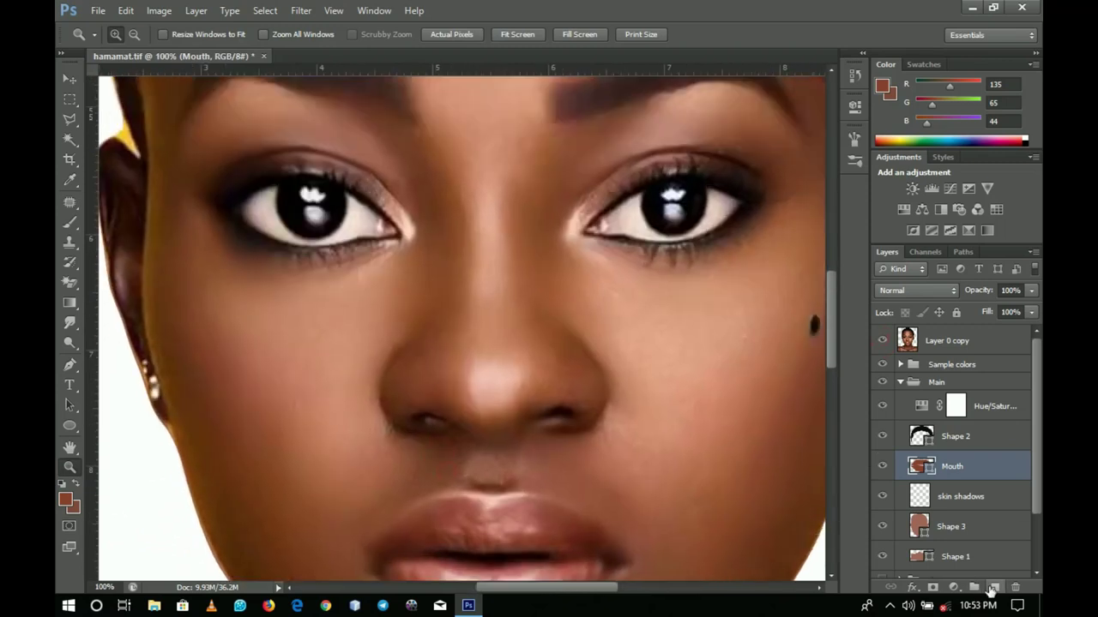
- Add an empty layer directly above Mouth and set the Pen tool to draw paths instead of shapes
{"action": "left_click", "coordinate": [992, 588]}
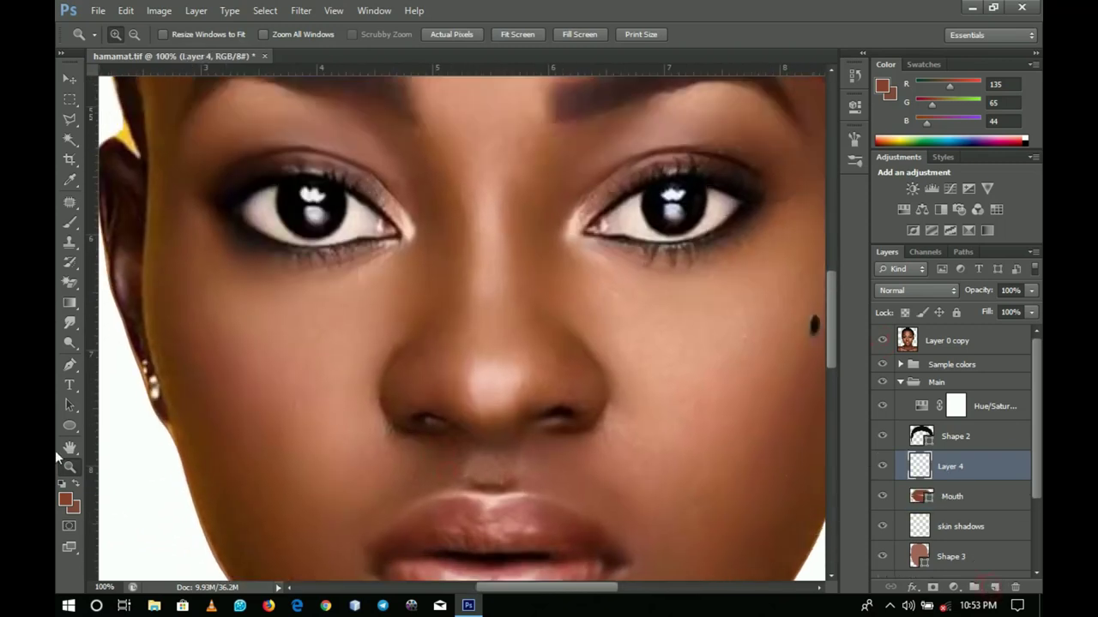
{"action": "left_click", "coordinate": [70, 366]}
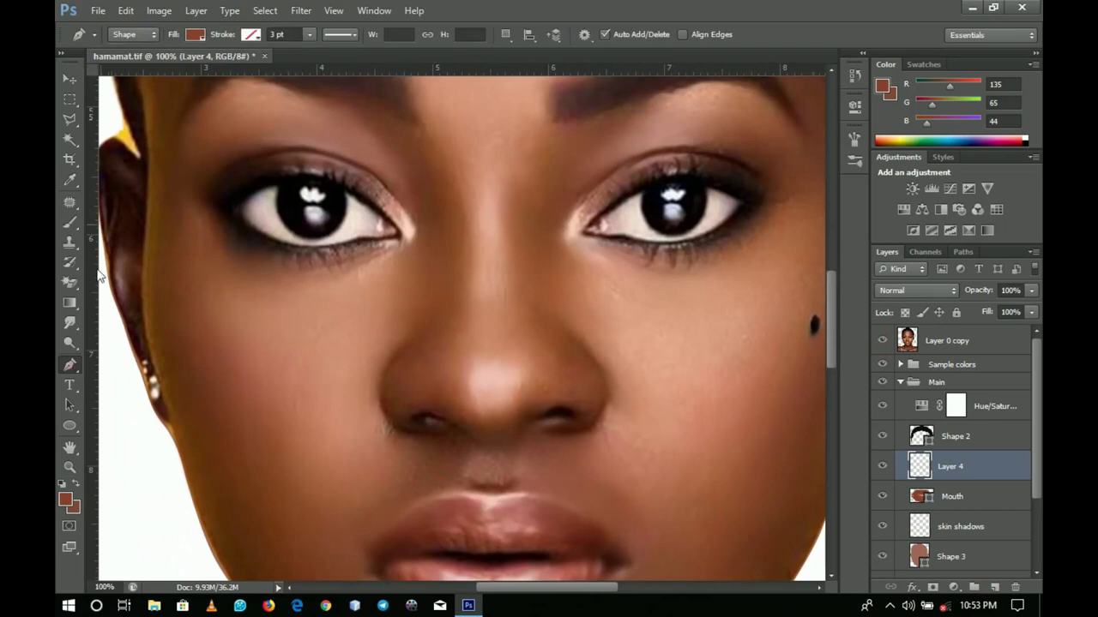
{"action": "left_click", "coordinate": [126, 35]}
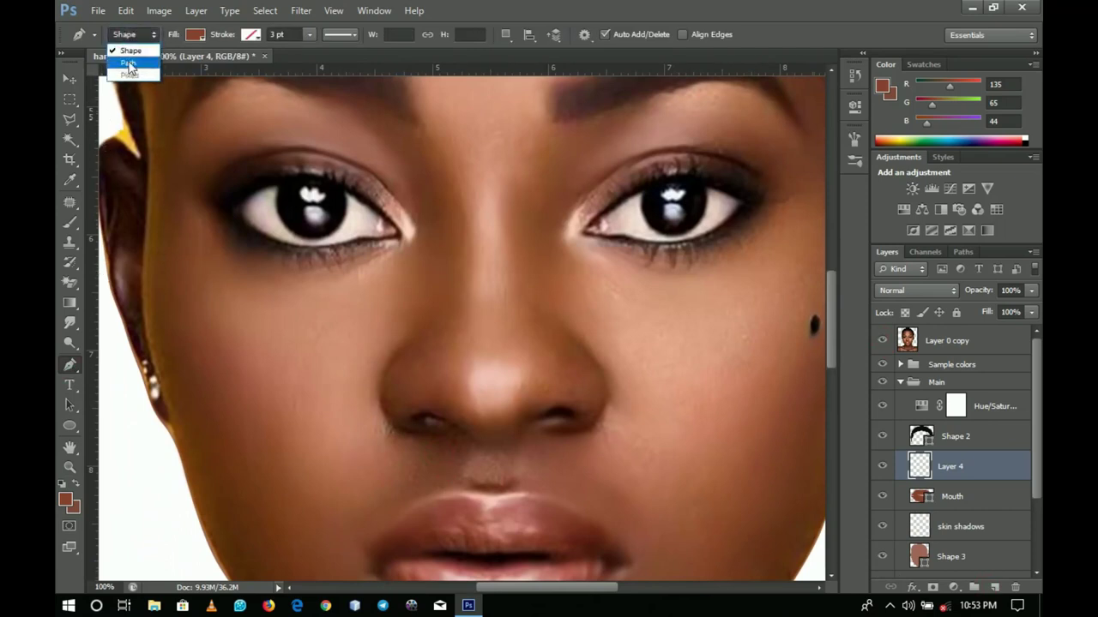
{"action": "left_click", "coordinate": [128, 63]}
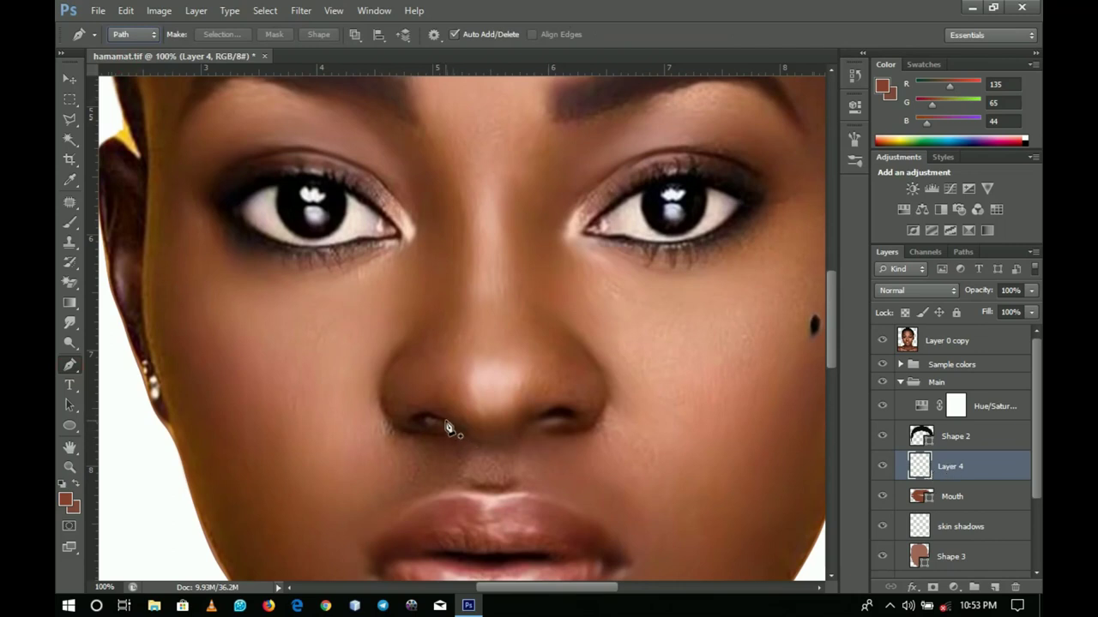
- Trace the dark opening of the nostril on the left side of the photo as a closed curved path
{"action": "key", "text": "z"}
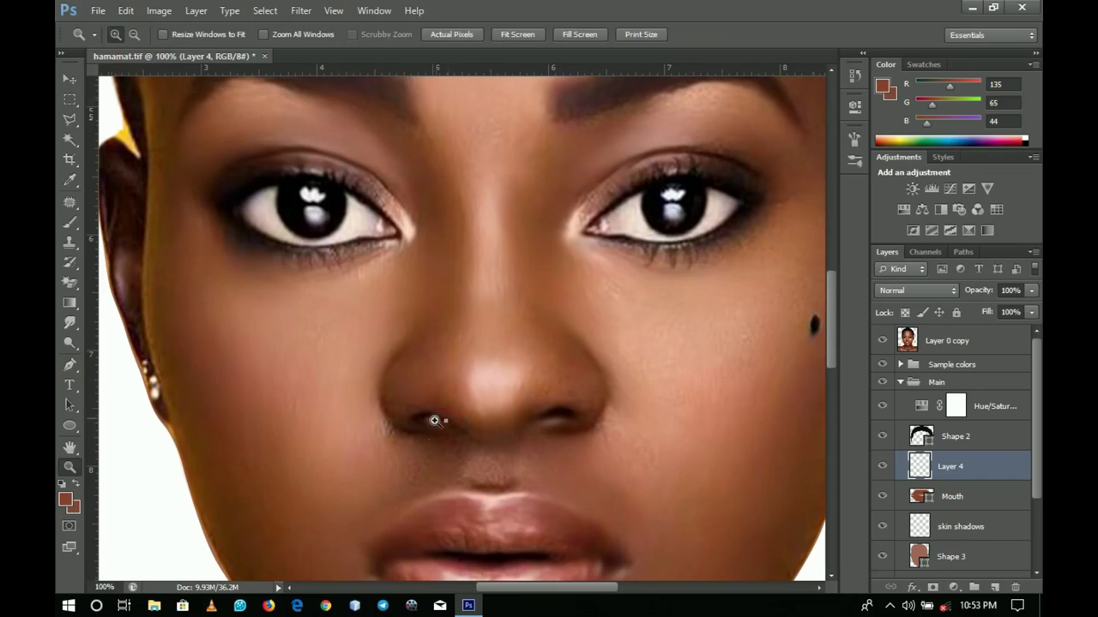
{"action": "key", "text": "p"}
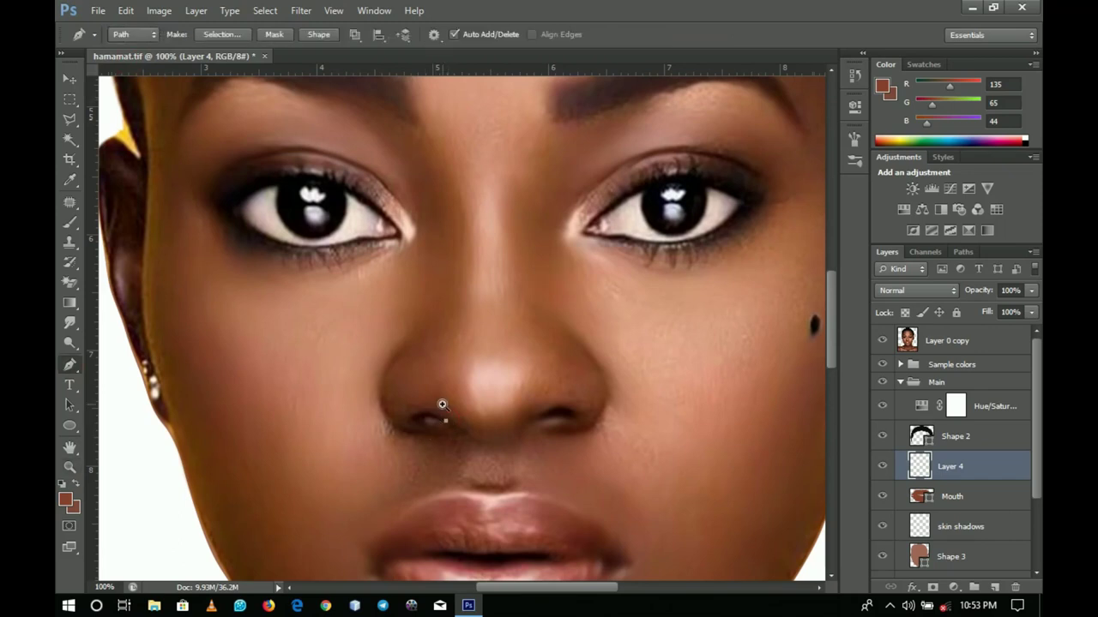
{"action": "key", "text": "ctrl+plus"}
{"action": "key", "text": "ctrl+plus"}
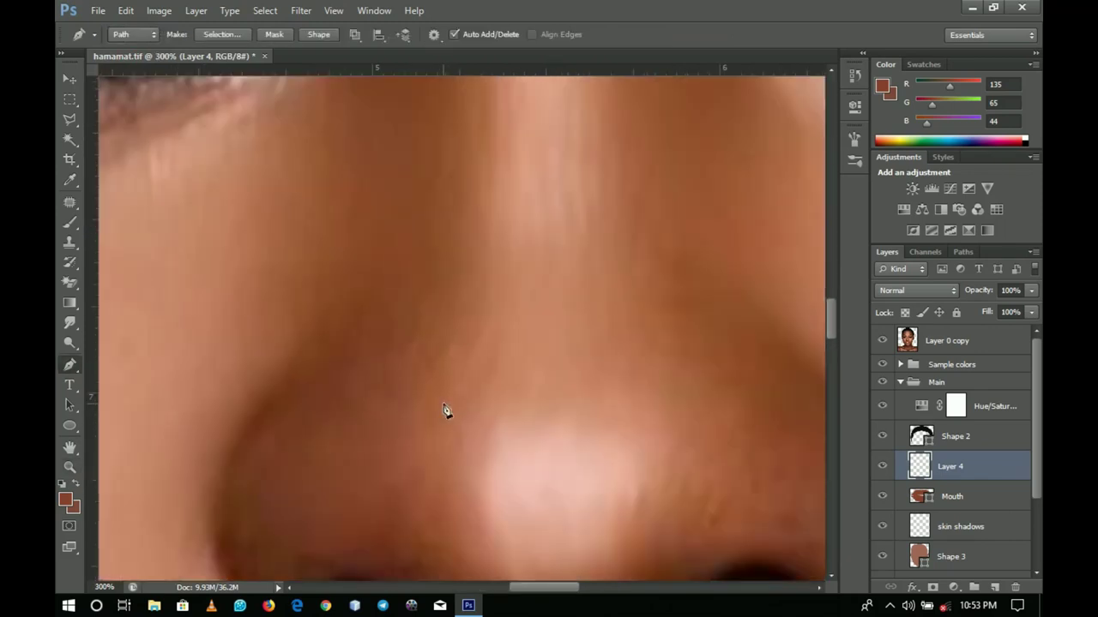
{"action": "left_click_drag", "start_coordinate": [445, 410], "coordinate": [490, 232]}
{"action": "left_click", "coordinate": [447, 428]}
{"action": "mouse_move", "coordinate": [394, 406]}
{"action": "left_mouse_down"}
{"action": "mouse_move", "coordinate": [347, 432]}
{"action": "mouse_move", "coordinate": [387, 448]}
{"action": "mouse_move", "coordinate": [403, 424]}
{"action": "mouse_move", "coordinate": [437, 435]}
{"action": "left_mouse_up"}
{"action": "left_click", "coordinate": [448, 432]}
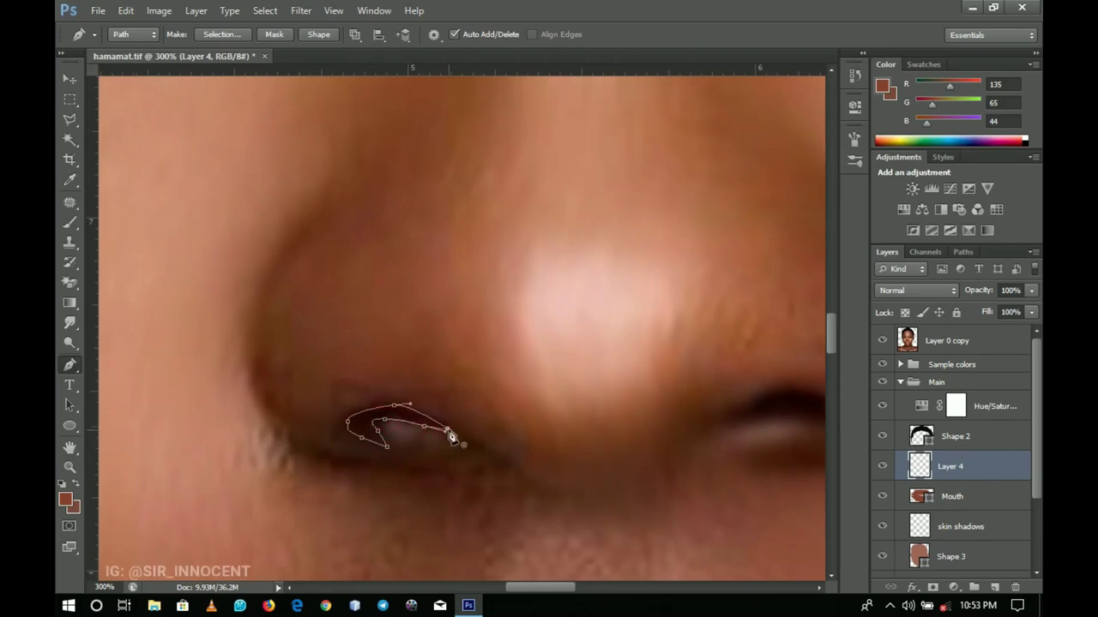
- Trace the dark opening of the nostril on the right side of the photo as a second closed path
{"action": "scroll", "coordinate": [439, 422], "scroll_direction": "right", "scroll_amount": 5}
{"action": "scroll", "coordinate": [439, 422], "scroll_direction": "down", "scroll_amount": 2}
{"action": "left_click", "coordinate": [565, 354]}
{"action": "left_click_drag", "start_coordinate": [605, 330], "coordinate": [667, 351]}
{"action": "left_click", "coordinate": [628, 351]}
{"action": "left_click", "coordinate": [611, 353]}
{"action": "left_click", "coordinate": [596, 354]}
{"action": "left_click", "coordinate": [581, 354]}
{"action": "left_click", "coordinate": [565, 355]}
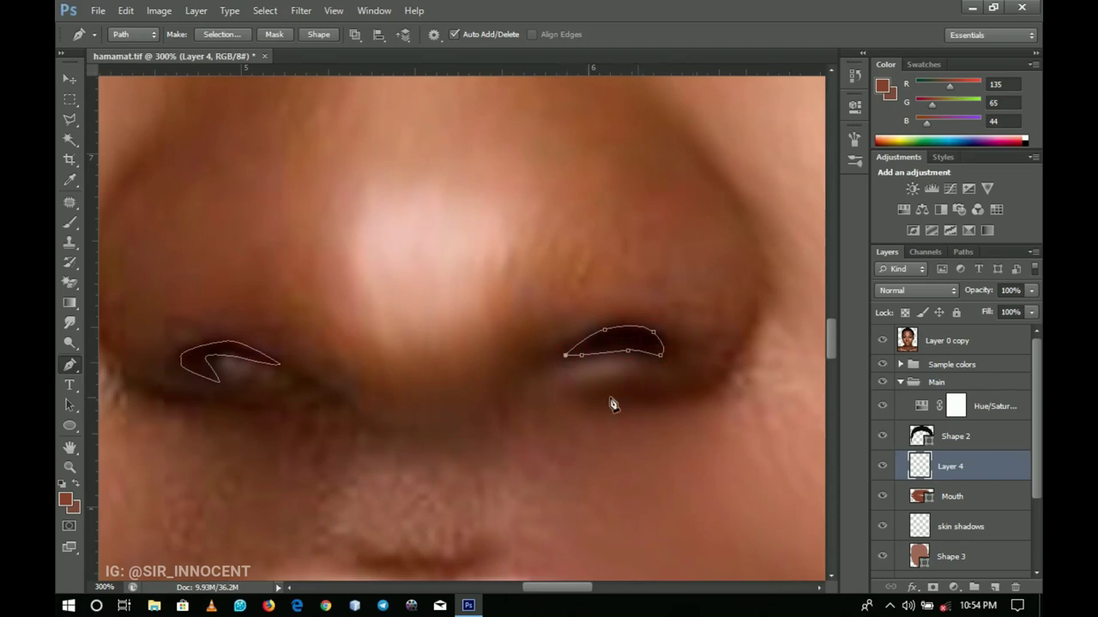
- Fill the right-hand nostril's subpath on Layer 4 with the dark brown 240600 sampled from the nostril, and delete the paths
{"action": "right_click", "coordinate": [686, 315]}
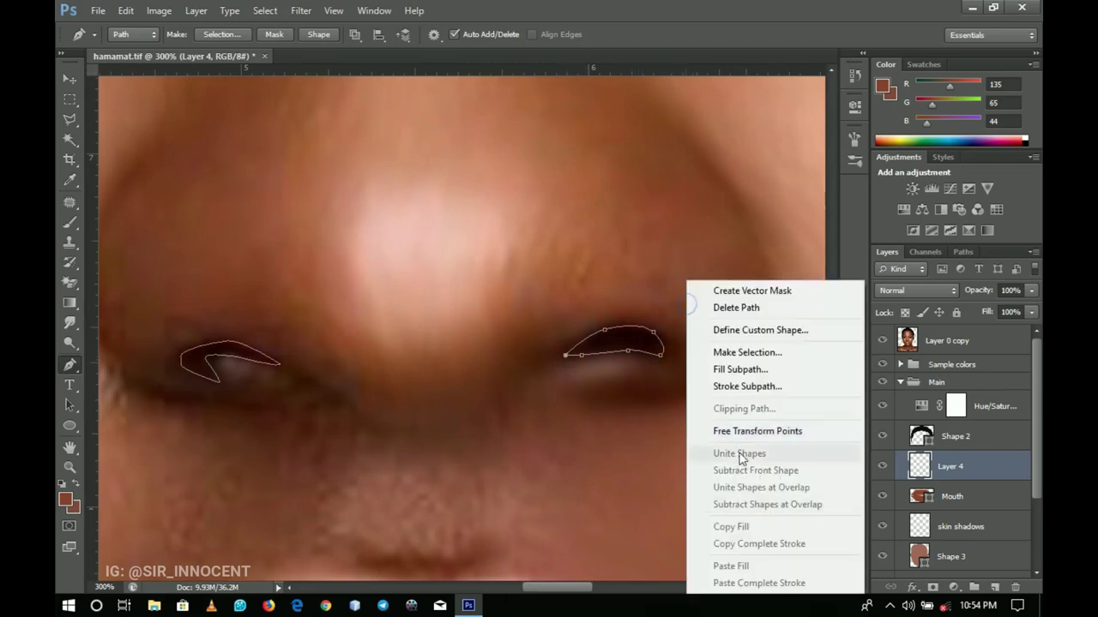
{"action": "left_click", "coordinate": [738, 368]}
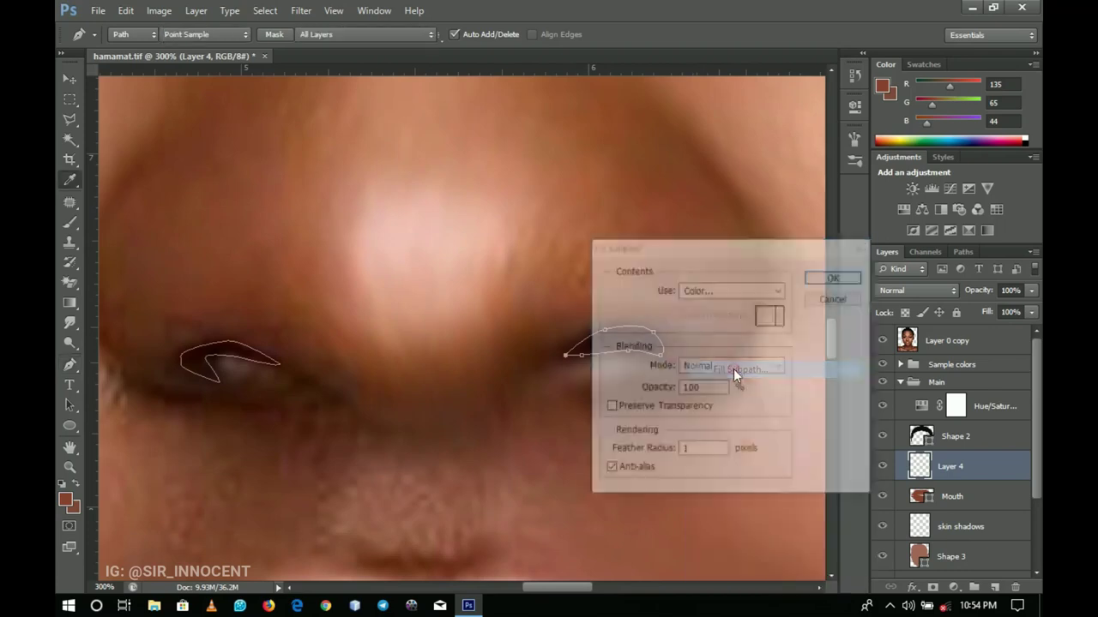
{"action": "left_click", "coordinate": [712, 290]}
{"action": "left_click", "coordinate": [699, 329]}
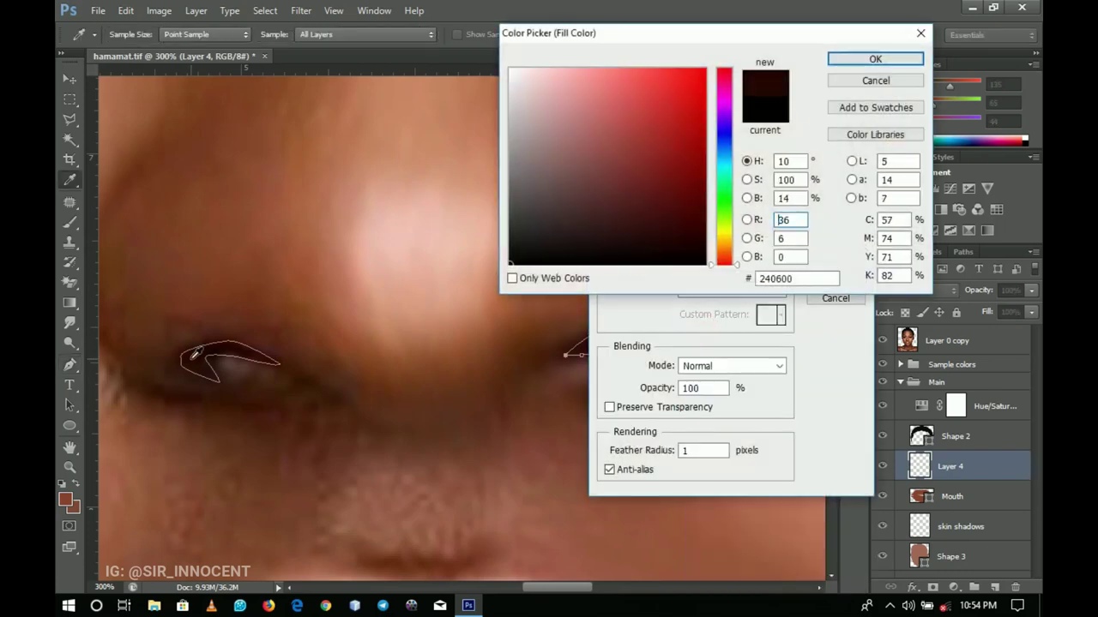
{"action": "left_click", "coordinate": [196, 353]}
{"action": "left_click", "coordinate": [875, 58]}
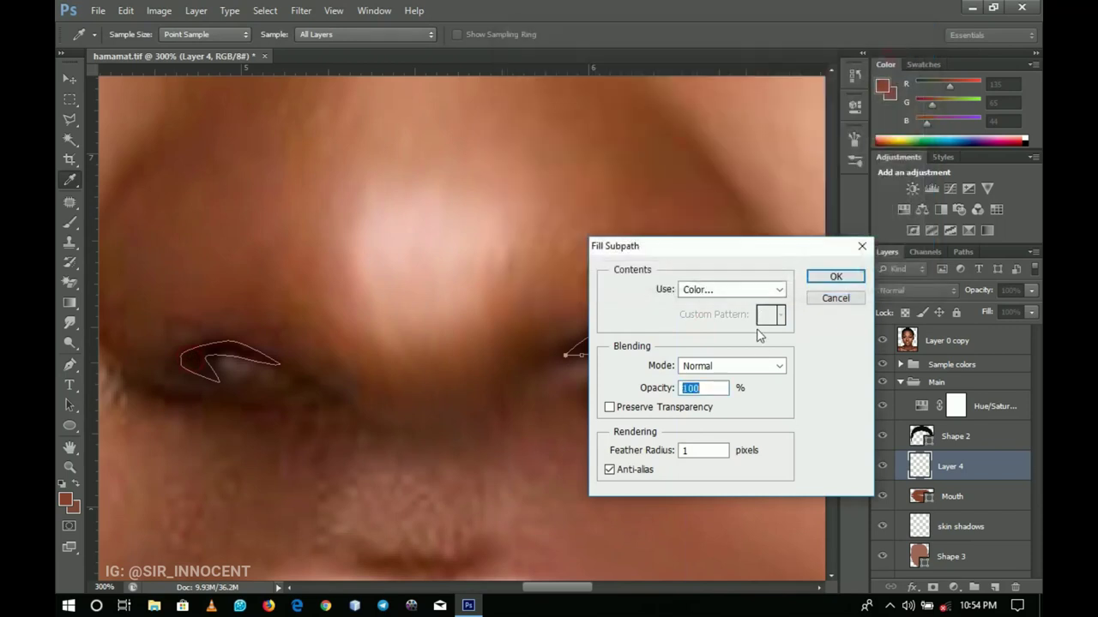
{"action": "left_click", "coordinate": [835, 277]}
{"action": "right_click", "coordinate": [564, 276]}
{"action": "left_click", "coordinate": [635, 306]}
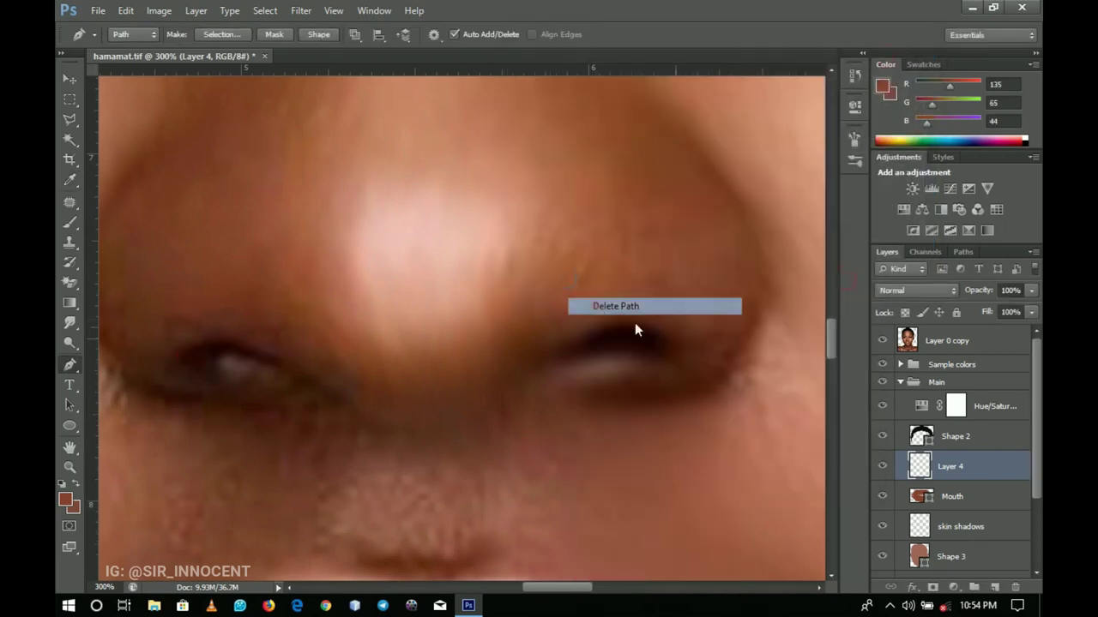
- Hide the Layer 0 copy reference photo and check the filled nostril against the flat face and lips
{"action": "left_click", "coordinate": [881, 341]}
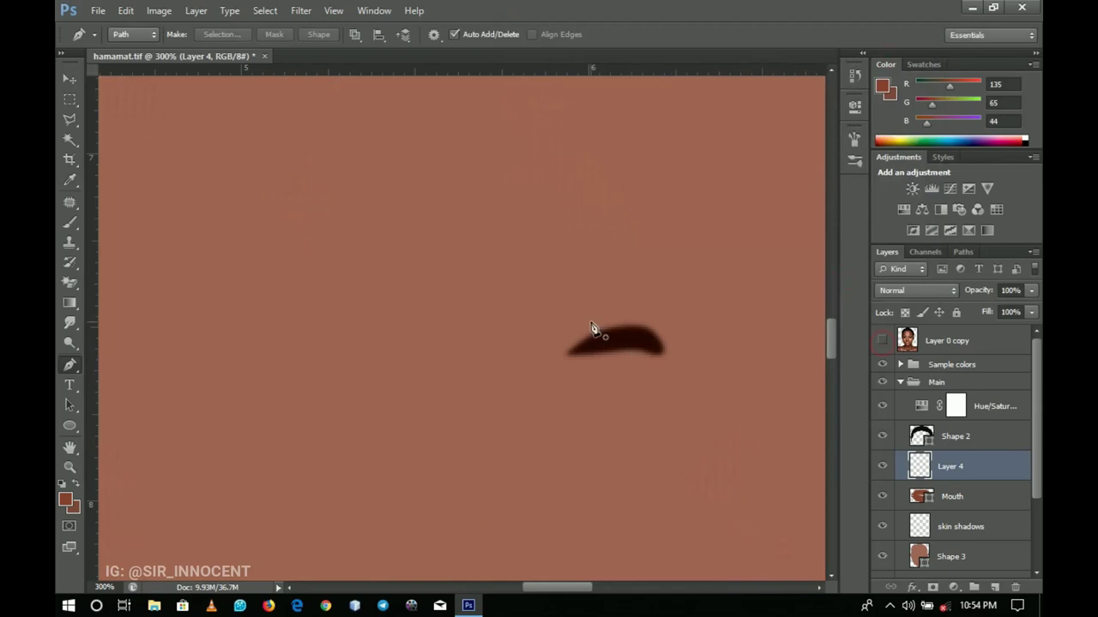
{"action": "key", "text": "z"}
{"action": "left_click", "coordinate": [588, 310], "text": "alt"}
{"action": "left_click", "coordinate": [581, 333], "text": "alt"}
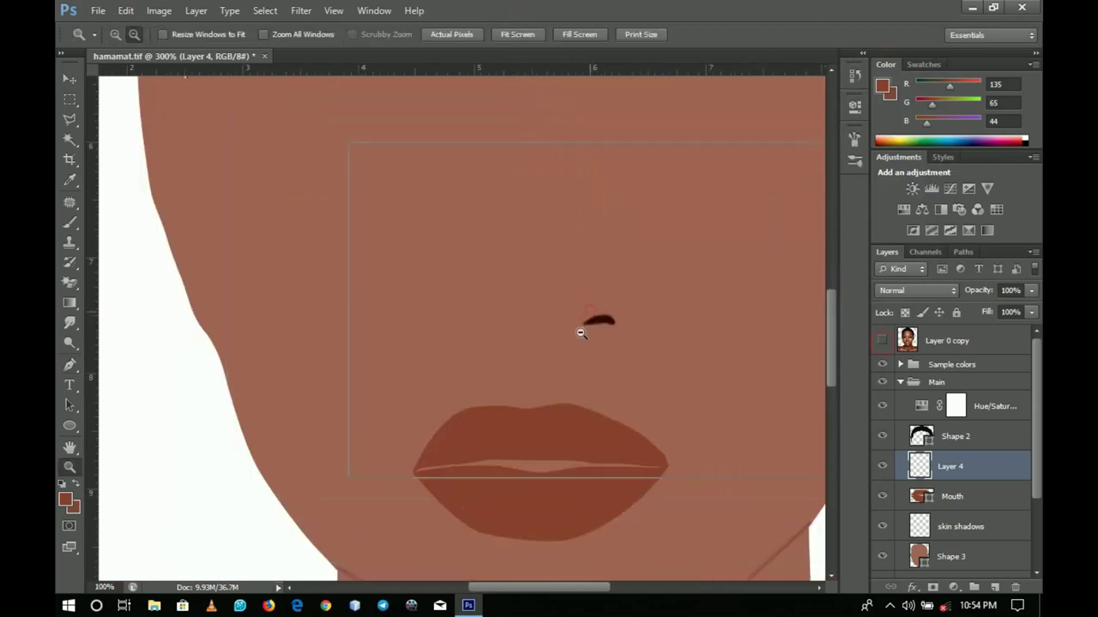
{"action": "left_click", "coordinate": [580, 333], "text": "alt"}
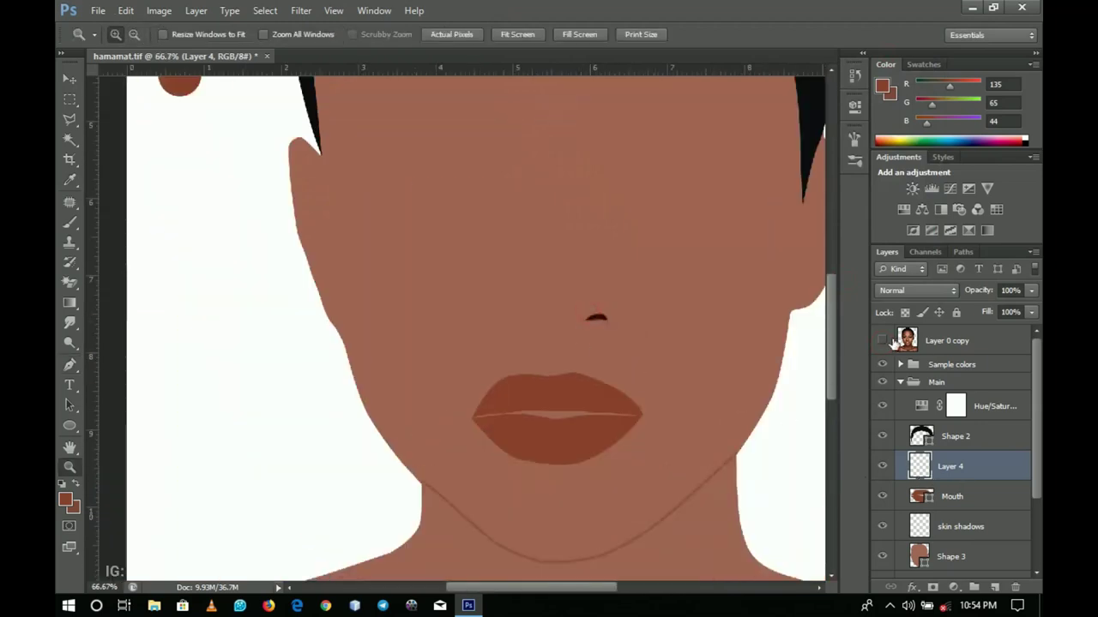
- Show the reference photo again and redraw the left-hand nostril as a closed hooked path
{"action": "left_click", "coordinate": [882, 341]}
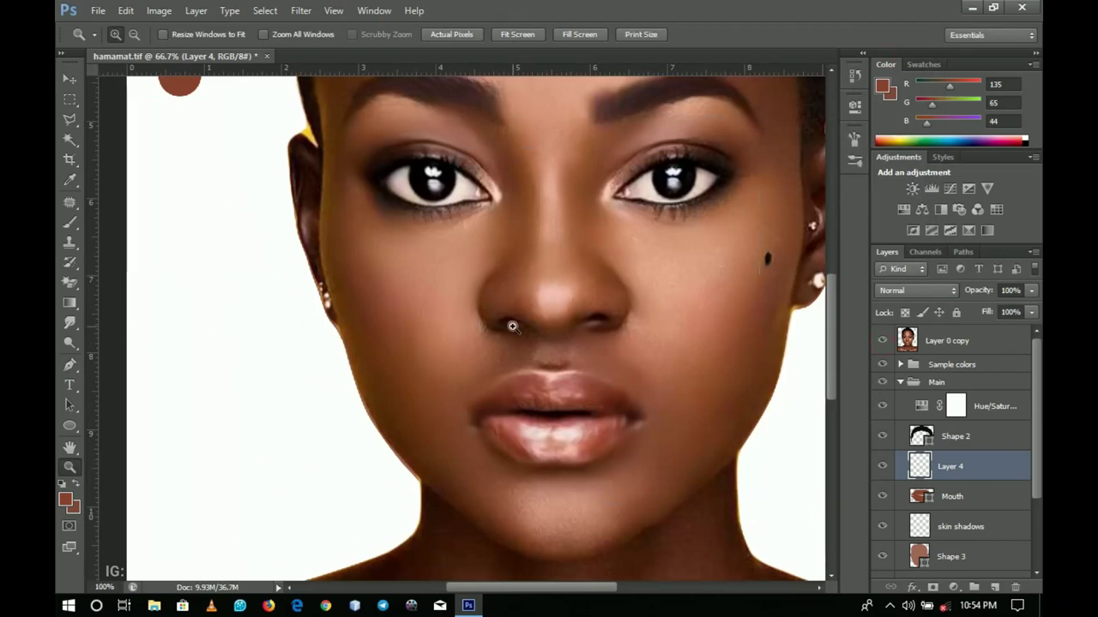
{"action": "left_click", "coordinate": [512, 326]}
{"action": "left_click", "coordinate": [512, 326]}
{"action": "left_click", "coordinate": [510, 318]}
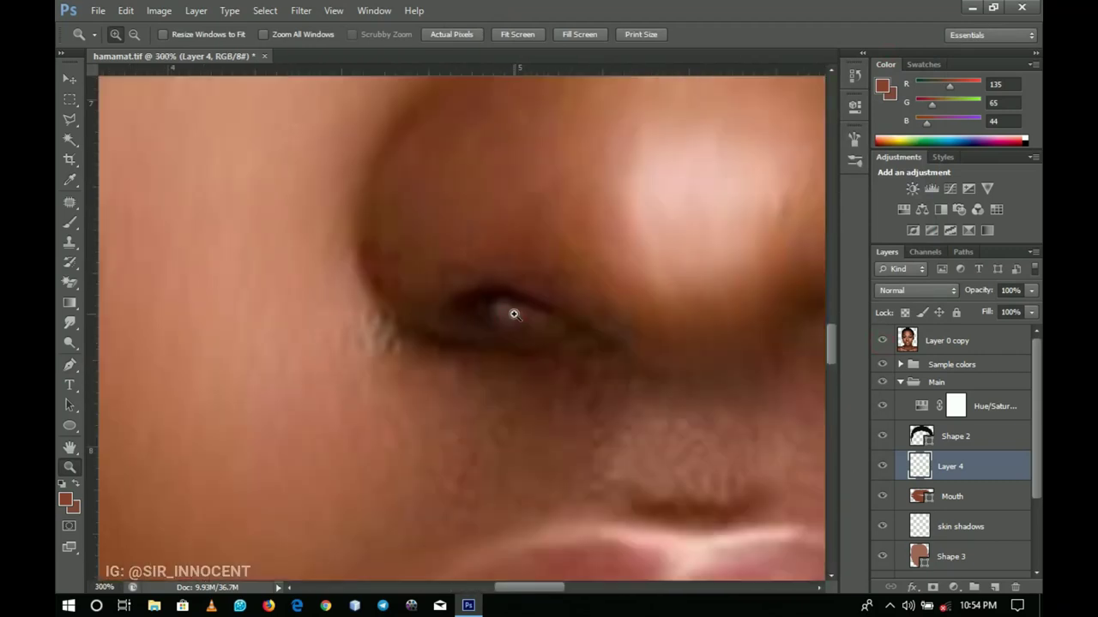
{"action": "key", "text": "p"}
{"action": "left_click", "coordinate": [551, 307]}
{"action": "left_click_drag", "start_coordinate": [508, 290], "coordinate": [487, 288]}
{"action": "left_click", "coordinate": [455, 296]}
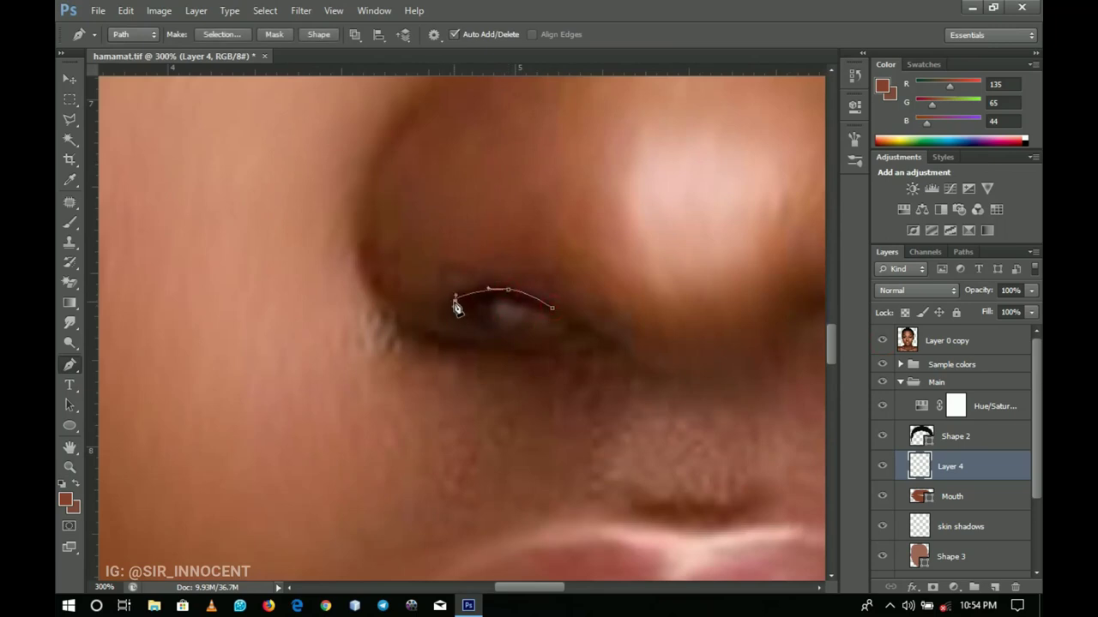
{"action": "left_click_drag", "start_coordinate": [452, 310], "coordinate": [545, 319]}
{"action": "left_click", "coordinate": [492, 326]}
{"action": "left_click", "coordinate": [551, 311]}
- Fill the left-hand nostril path with the dark brown 240600 and delete the path
{"action": "right_click", "coordinate": [641, 250]}
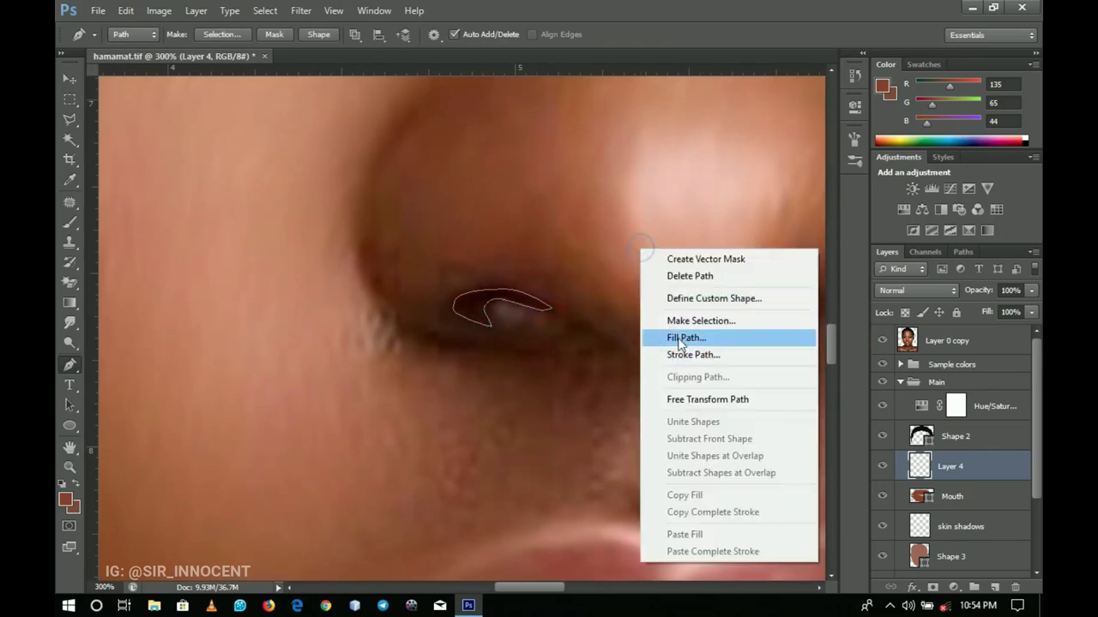
{"action": "left_click", "coordinate": [680, 341]}
{"action": "left_click", "coordinate": [719, 290]}
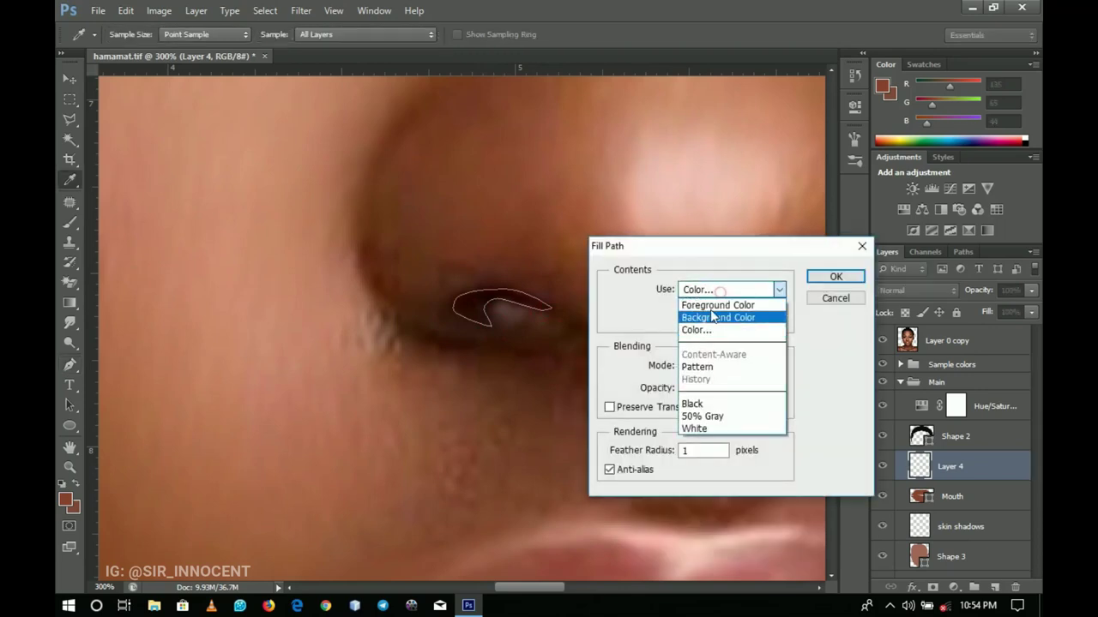
{"action": "left_click", "coordinate": [703, 331]}
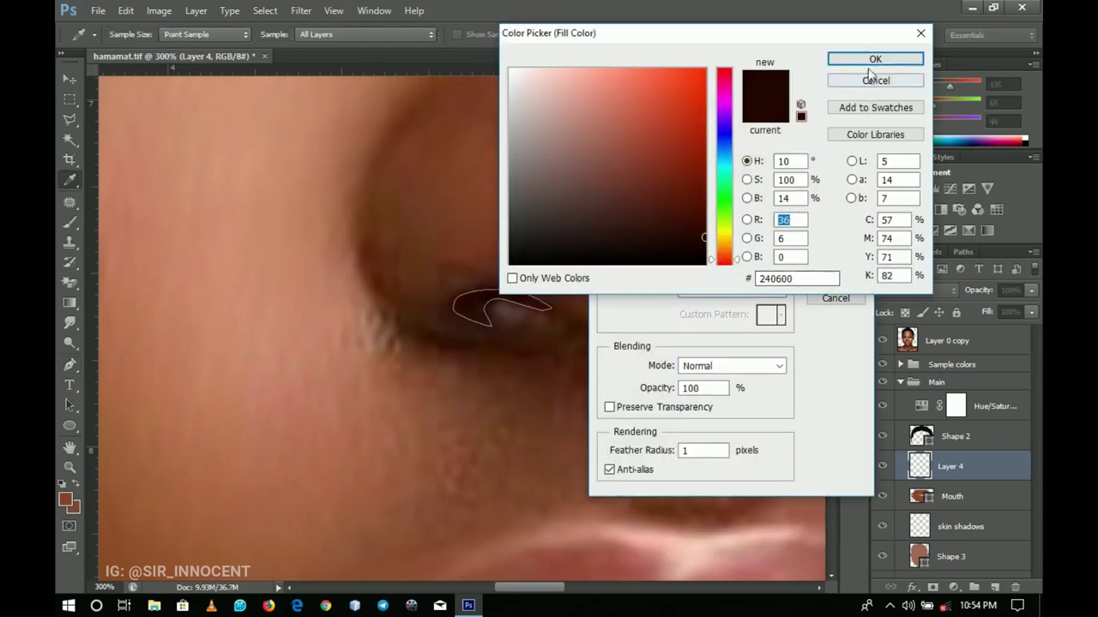
{"action": "left_click", "coordinate": [872, 60]}
{"action": "left_click", "coordinate": [824, 278]}
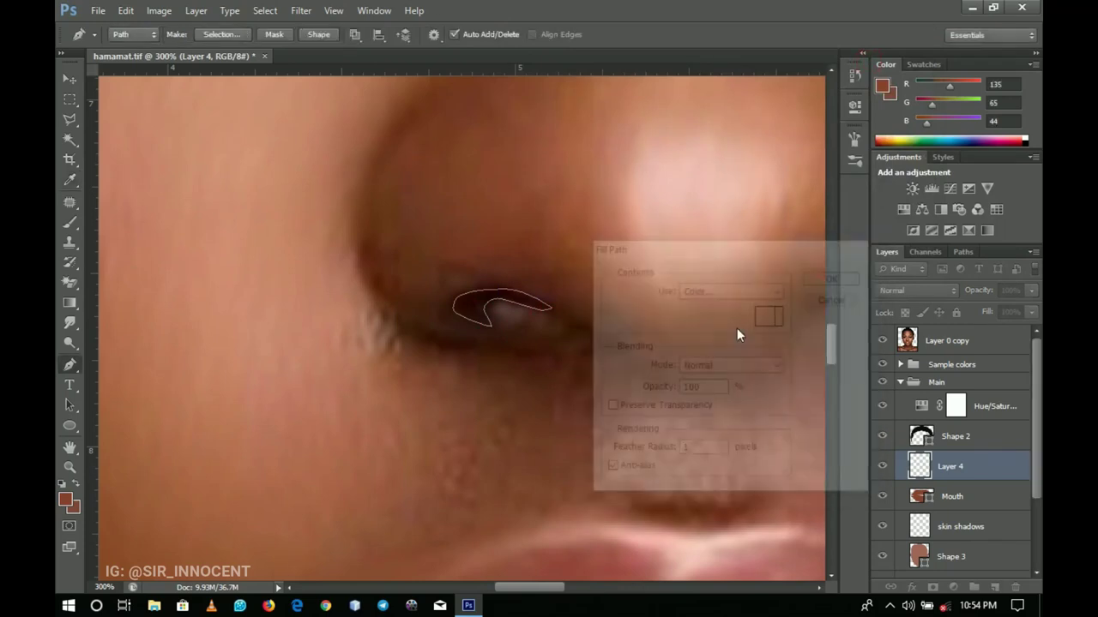
{"action": "right_click", "coordinate": [617, 262]}
{"action": "left_click", "coordinate": [631, 287]}
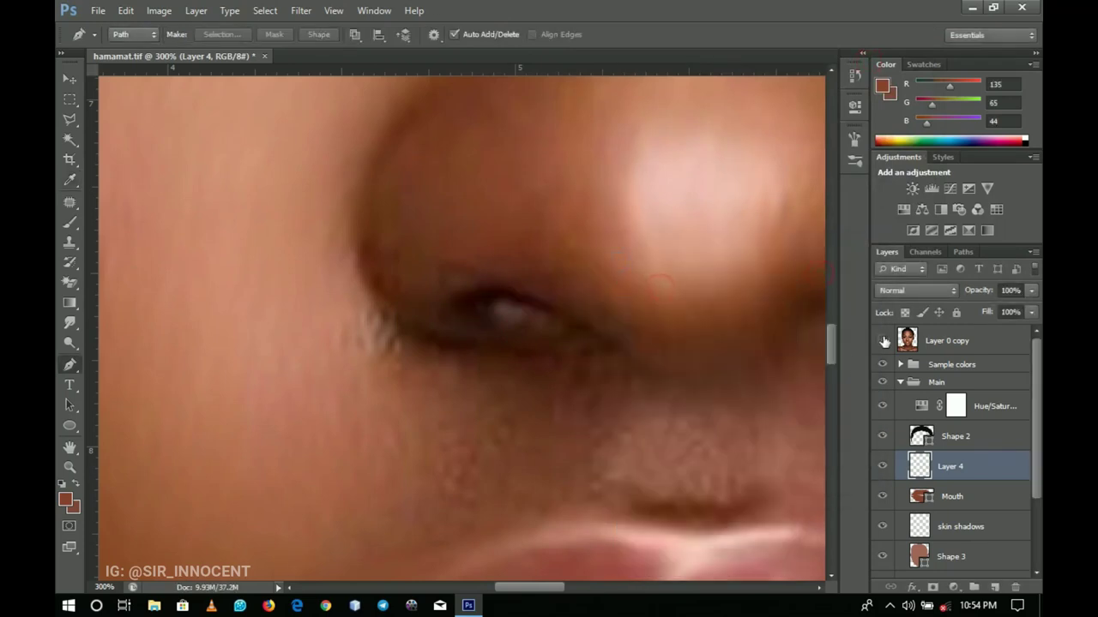
- Hide the reference photo and check both nostrils in a view of the whole portrait
{"action": "left_click", "coordinate": [884, 341]}
{"action": "left_click", "coordinate": [640, 326]}
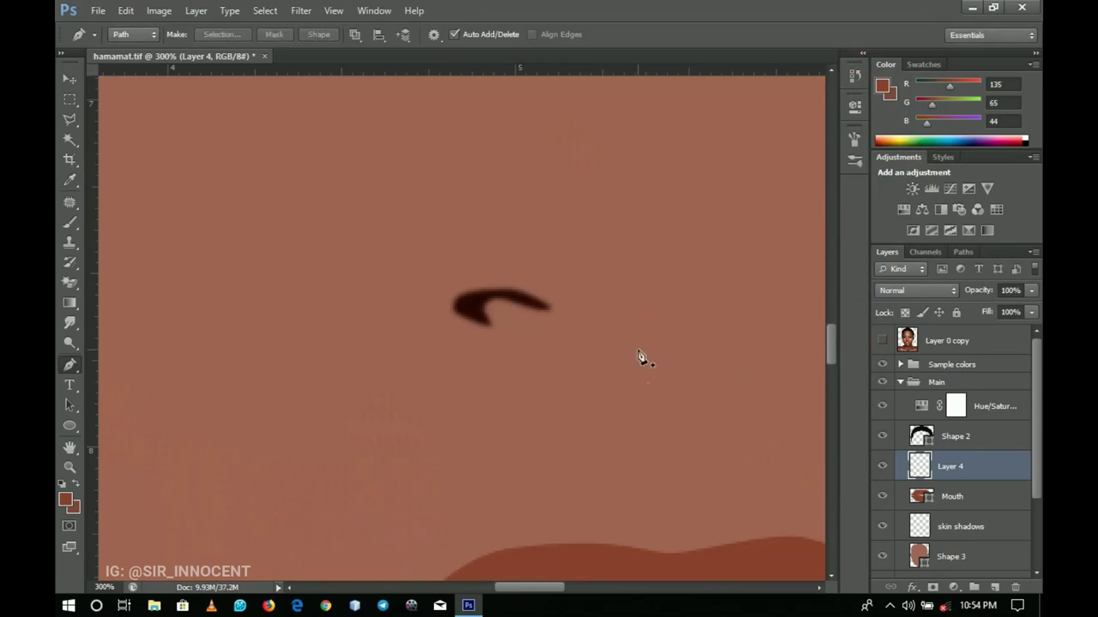
{"action": "key", "text": "z"}
{"action": "right_click", "coordinate": [614, 350]}
{"action": "key", "text": "Escape"}
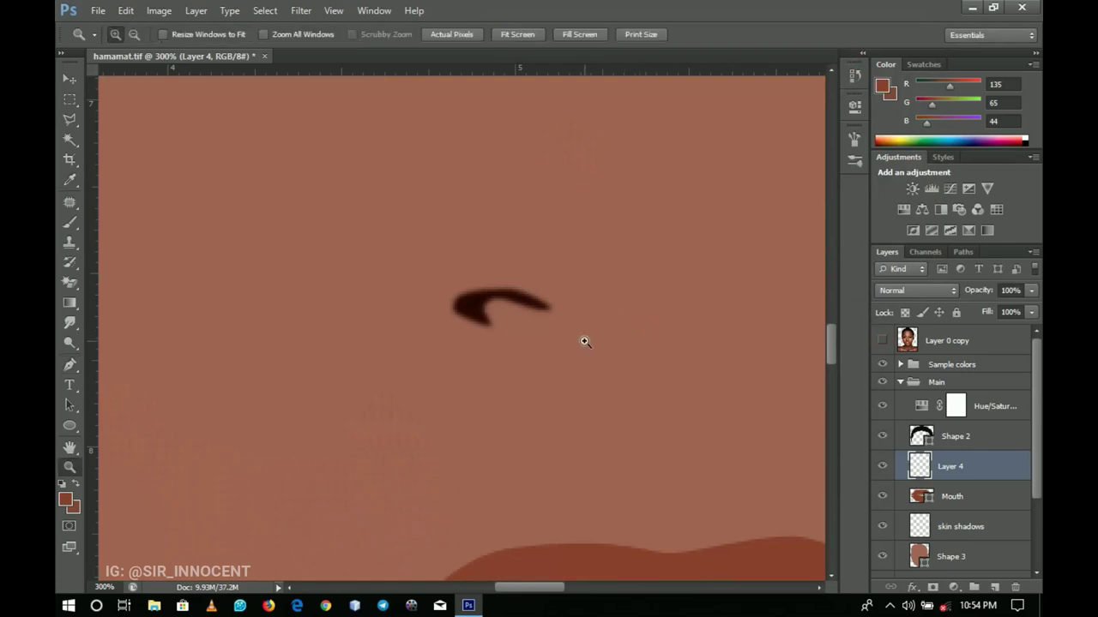
{"action": "key", "text": "p"}
{"action": "right_click", "coordinate": [583, 340]}
{"action": "key", "text": "Escape"}
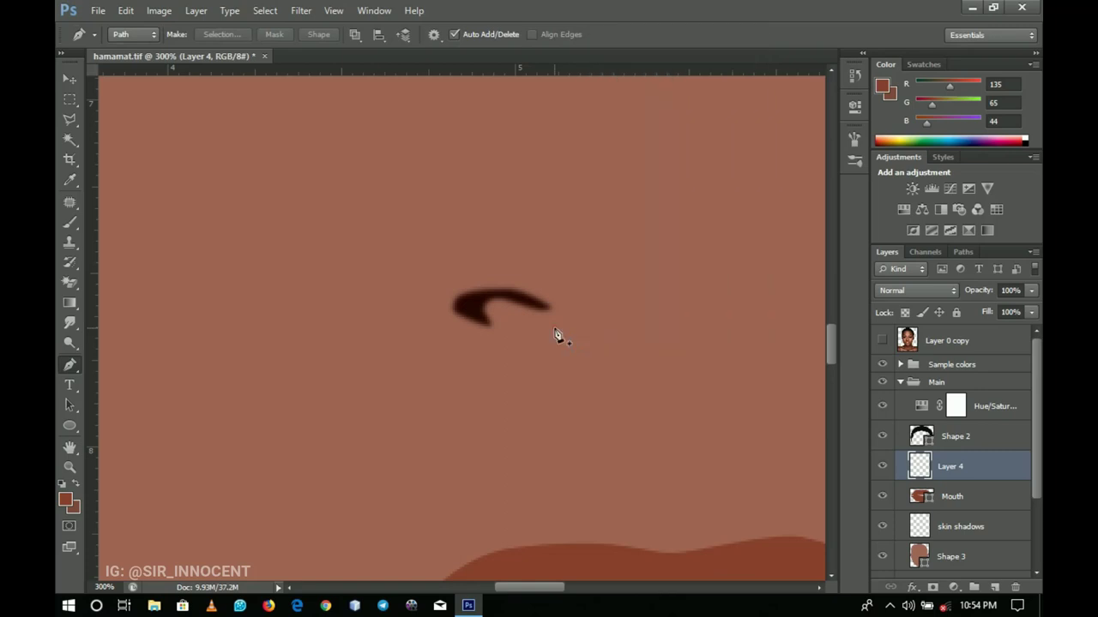
{"action": "key", "text": "z"}
{"action": "right_click", "coordinate": [569, 330]}
{"action": "left_click", "coordinate": [577, 337]}
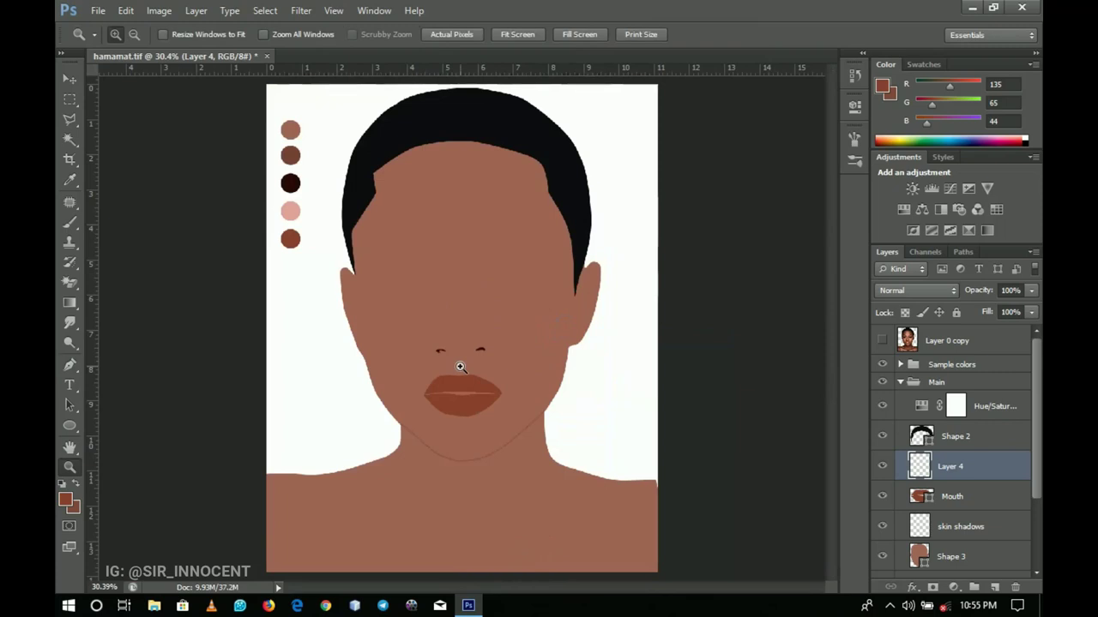
- Compare the flat face with the reference photo around the forehead, eyes and nose, leaving the photo hidden
{"action": "left_click", "coordinate": [466, 225]}
{"action": "left_click_drag", "start_coordinate": [481, 240], "coordinate": [527, 332]}
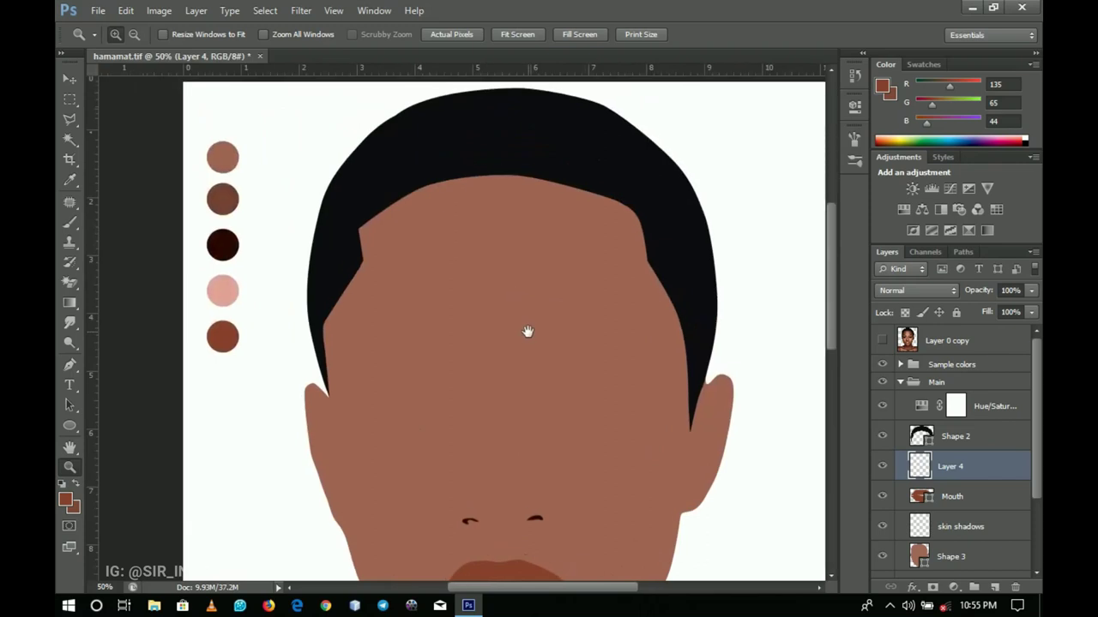
{"action": "left_click_drag", "start_coordinate": [527, 332], "coordinate": [512, 249]}
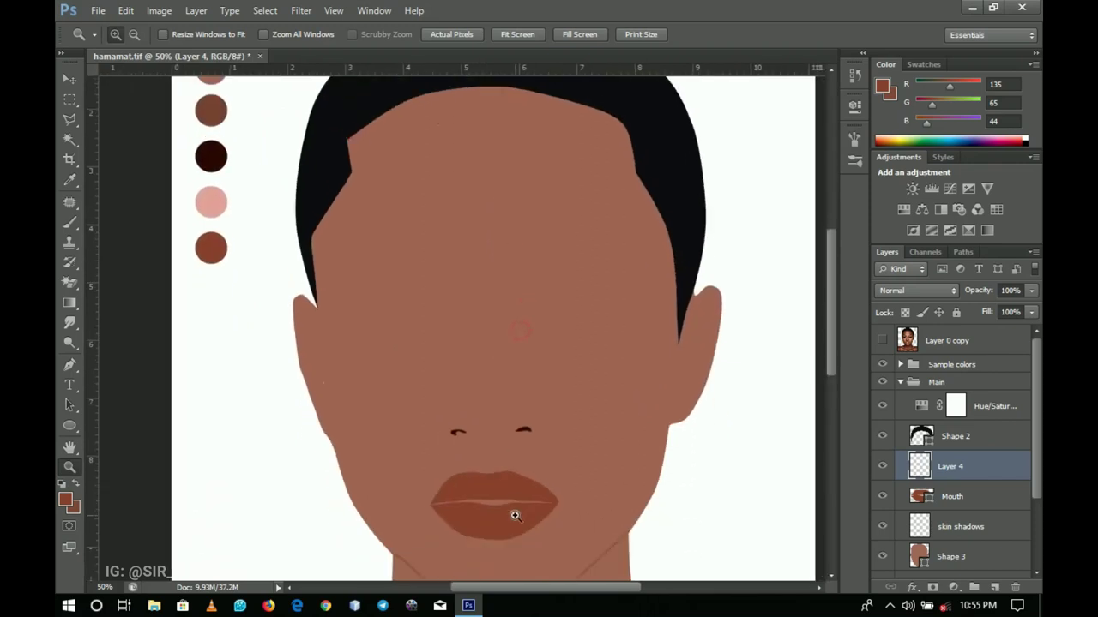
{"action": "left_click", "coordinate": [495, 305]}
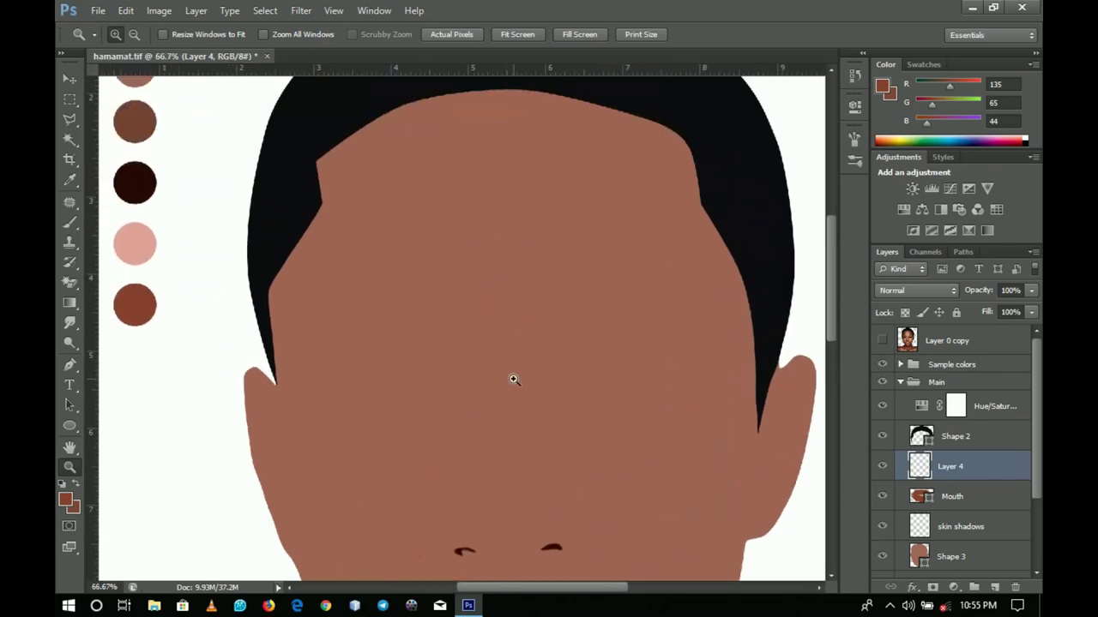
{"action": "scroll", "coordinate": [508, 378], "scroll_direction": "right", "scroll_amount": 1}
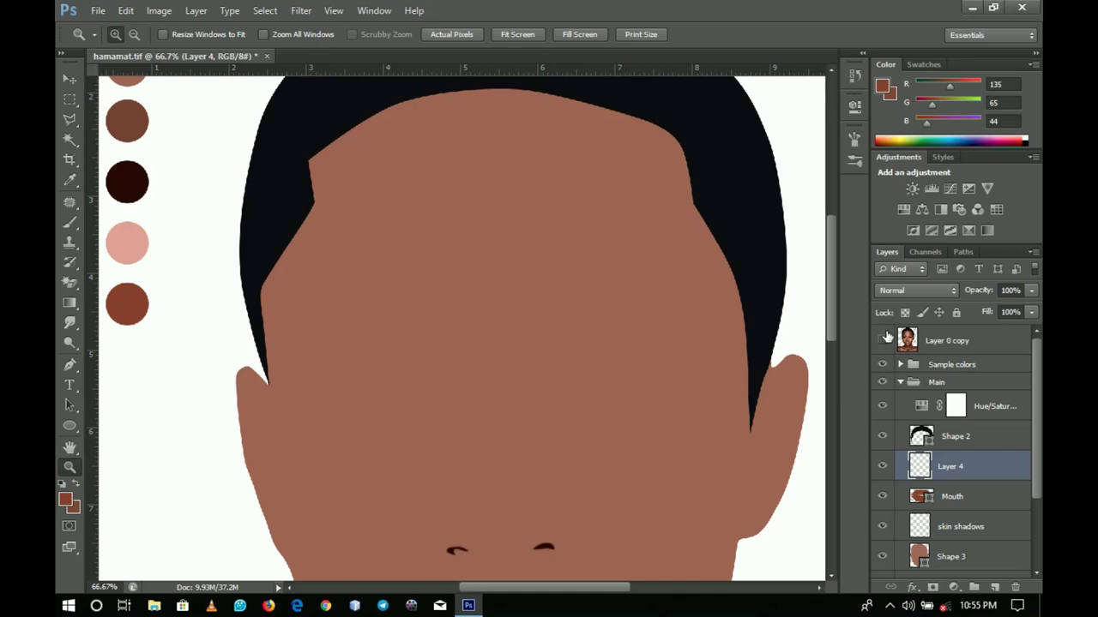
{"action": "left_click", "coordinate": [883, 342]}
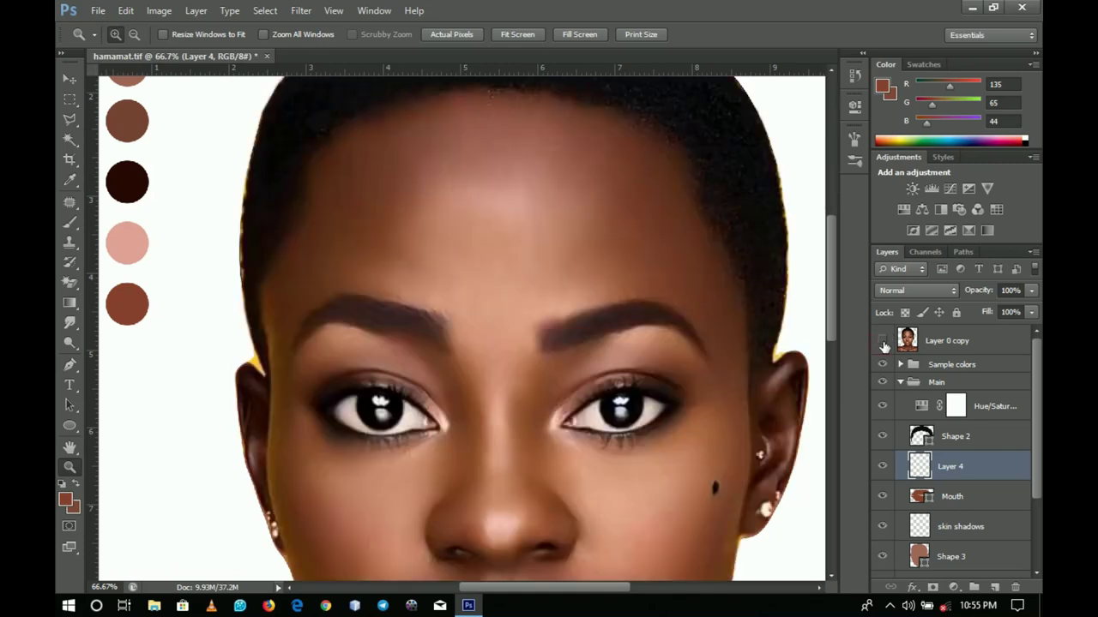
{"action": "left_click", "coordinate": [883, 342]}
- Rename the nostril layer as nose and add a new empty layer above it
{"action": "double_click", "coordinate": [950, 468]}
{"action": "type", "text": "n"}
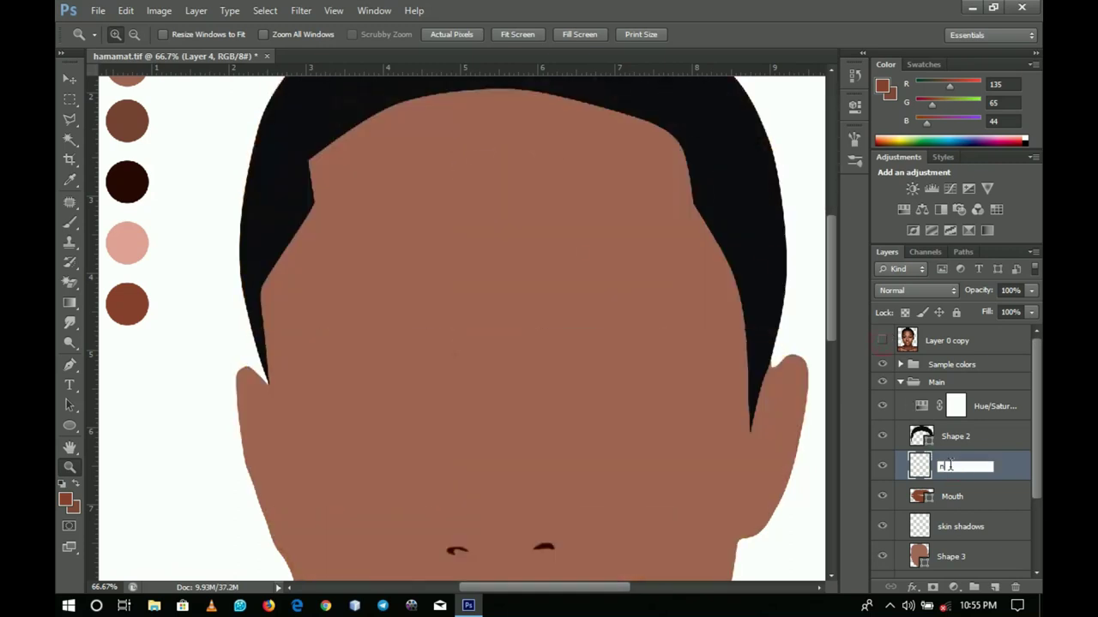
{"action": "type", "text": "ose"}
{"action": "key", "text": "Return"}
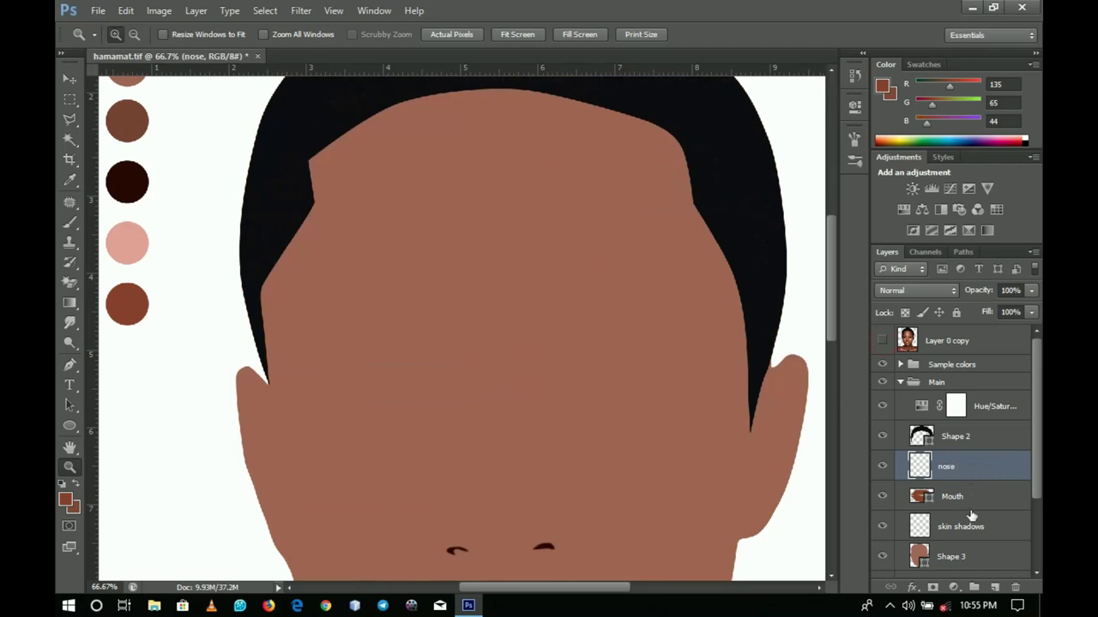
{"action": "left_click", "coordinate": [995, 588]}
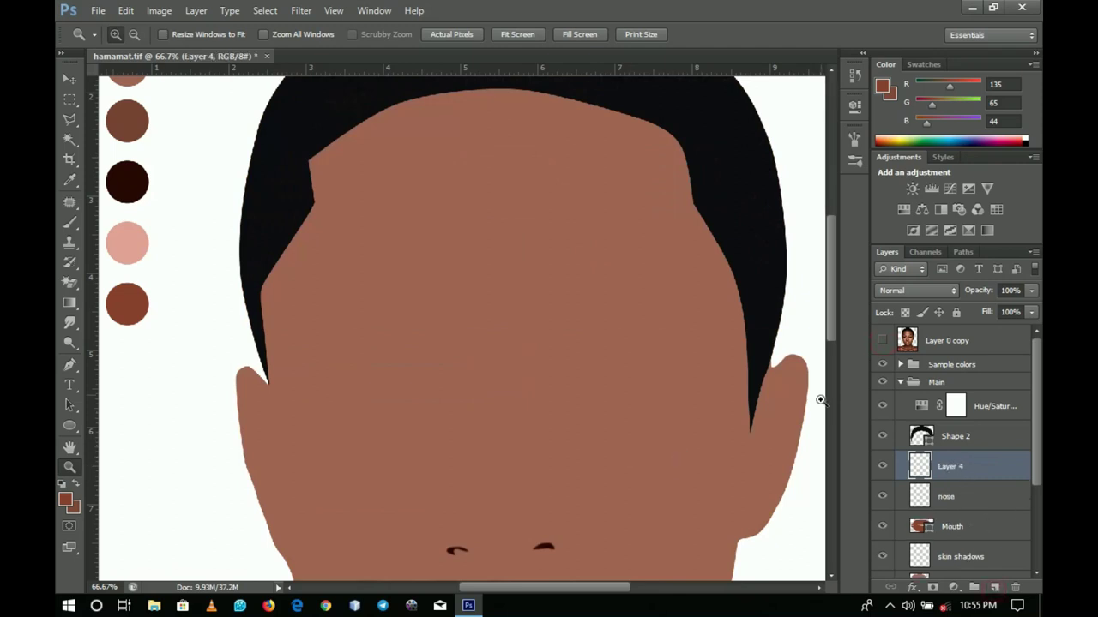
- Show the reference photo and trace the eyeliner's upper outer edge on the left-hand eye with the Pen tool, from inner to outer corner
{"action": "left_click", "coordinate": [881, 341]}
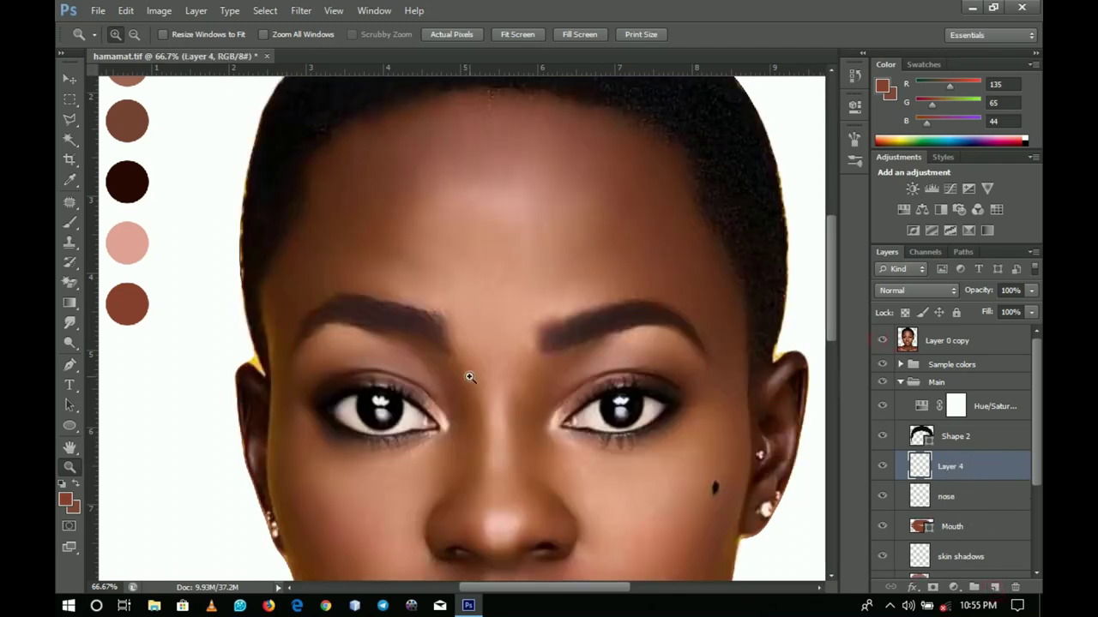
{"action": "left_click", "coordinate": [410, 430]}
{"action": "left_click", "coordinate": [410, 430]}
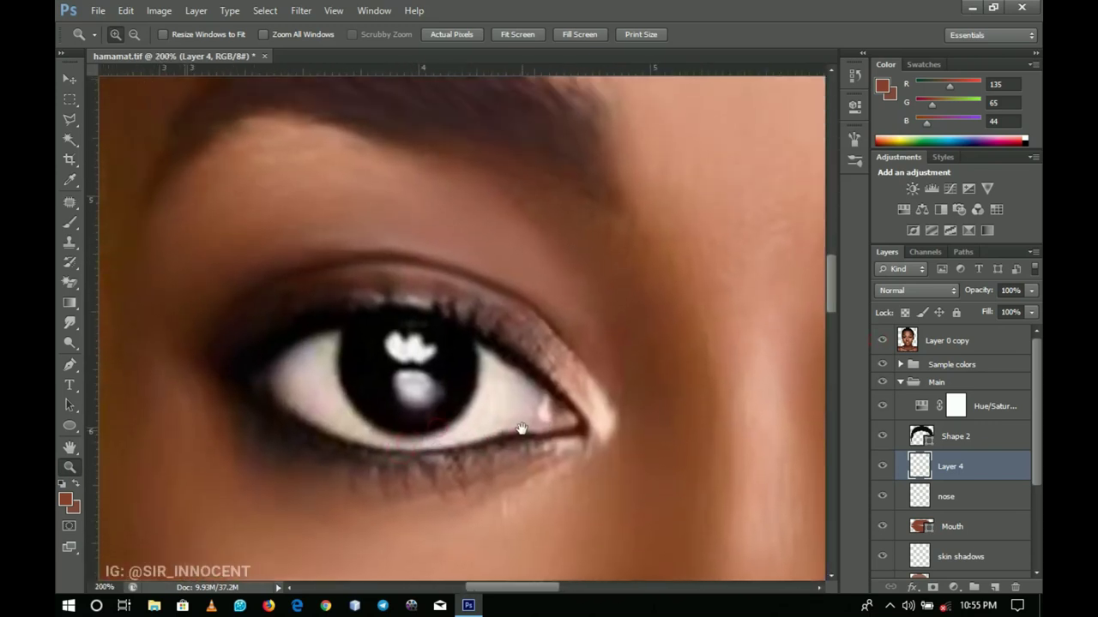
{"action": "left_click_drag", "start_coordinate": [544, 434], "coordinate": [594, 430]}
{"action": "left_click_drag", "start_coordinate": [515, 402], "coordinate": [511, 388]}
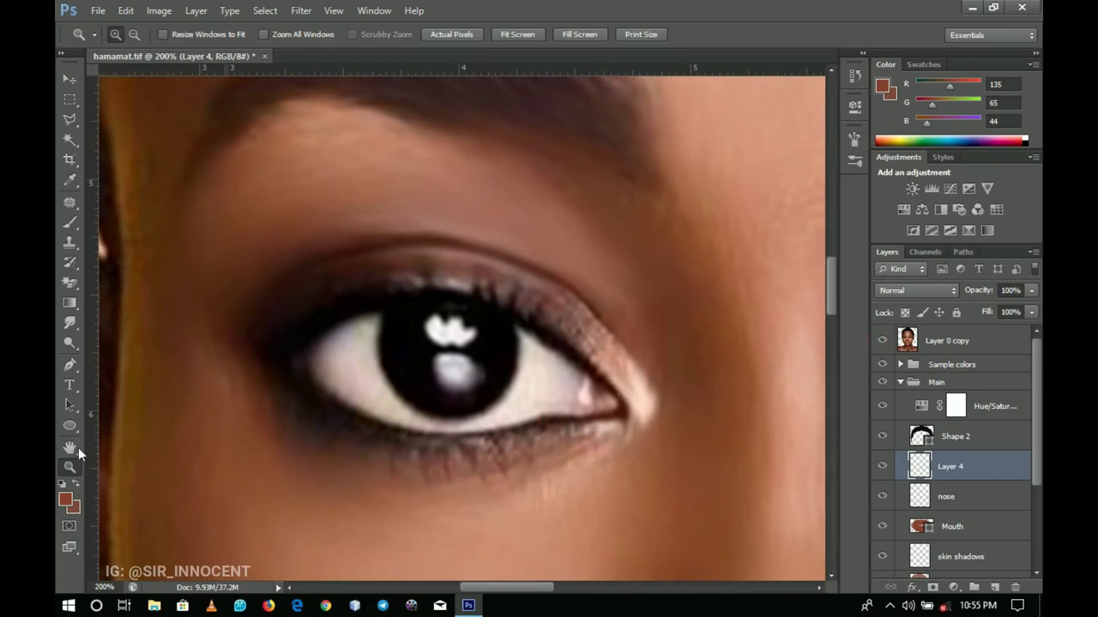
{"action": "left_click", "coordinate": [70, 367]}
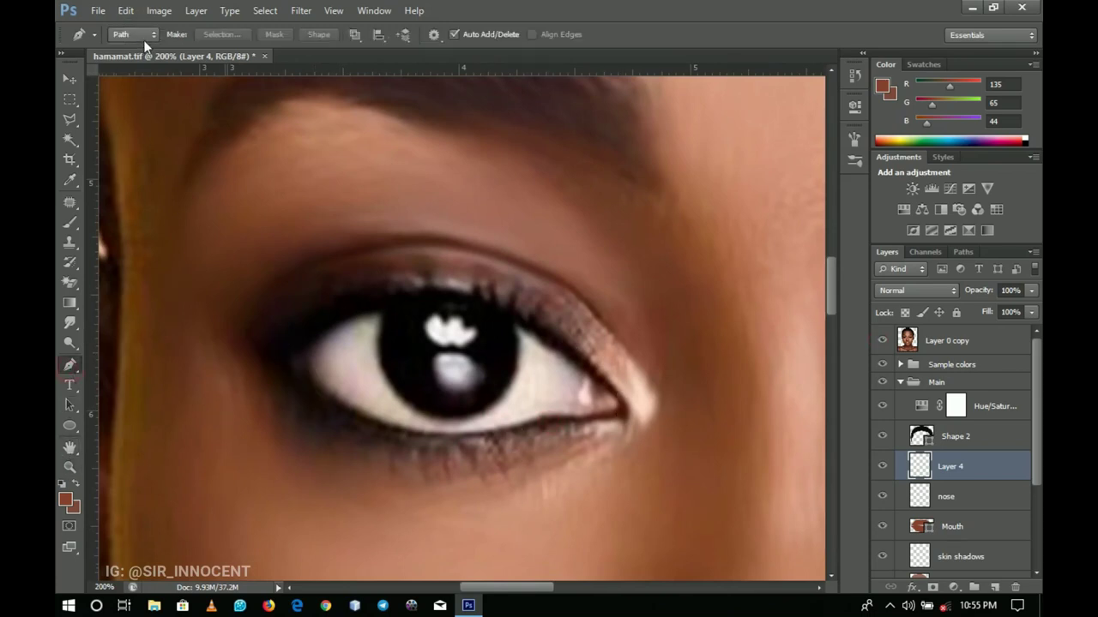
{"action": "left_click", "coordinate": [628, 414]}
{"action": "left_click_drag", "start_coordinate": [578, 352], "coordinate": [540, 327]}
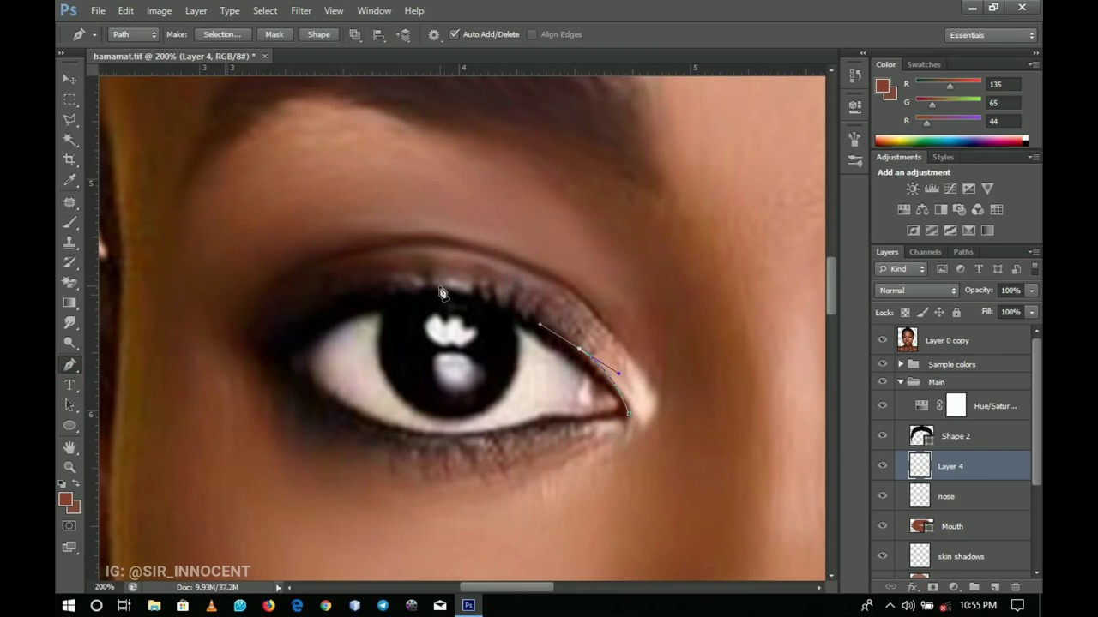
{"action": "left_click_drag", "start_coordinate": [447, 287], "coordinate": [418, 286]}
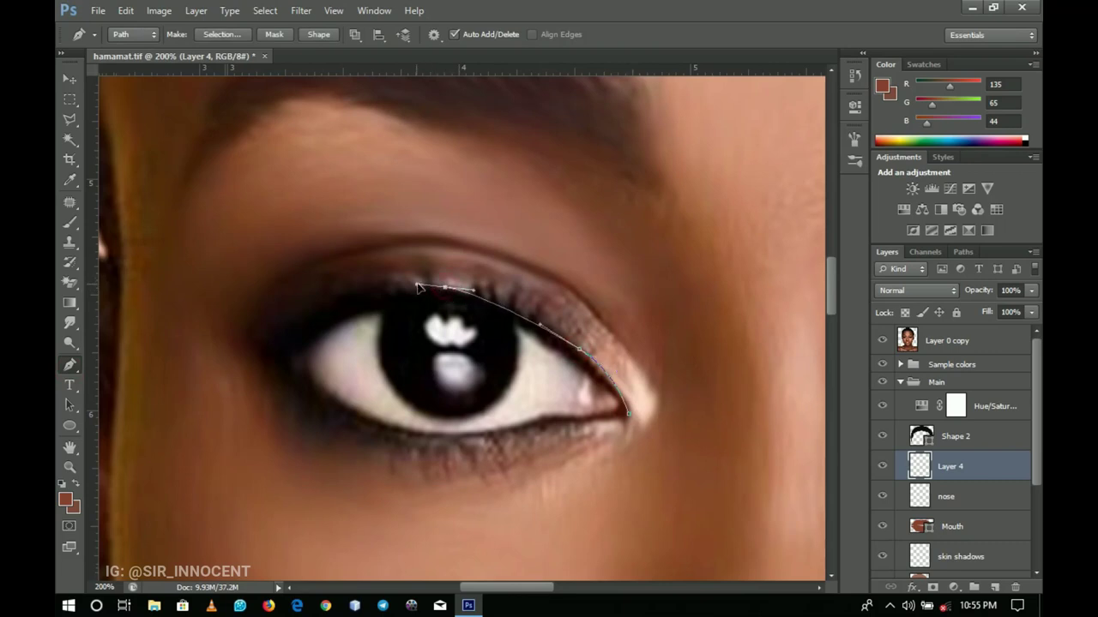
{"action": "left_click_drag", "start_coordinate": [326, 308], "coordinate": [282, 331]}
{"action": "left_click", "coordinate": [262, 351]}
- Continue the path along the left-hand eyeliner's lower outer edge back to the inner corner
{"action": "left_click_drag", "start_coordinate": [307, 416], "coordinate": [343, 435]}
{"action": "left_click_drag", "start_coordinate": [437, 453], "coordinate": [478, 446]}
{"action": "left_click_drag", "start_coordinate": [555, 427], "coordinate": [631, 421]}
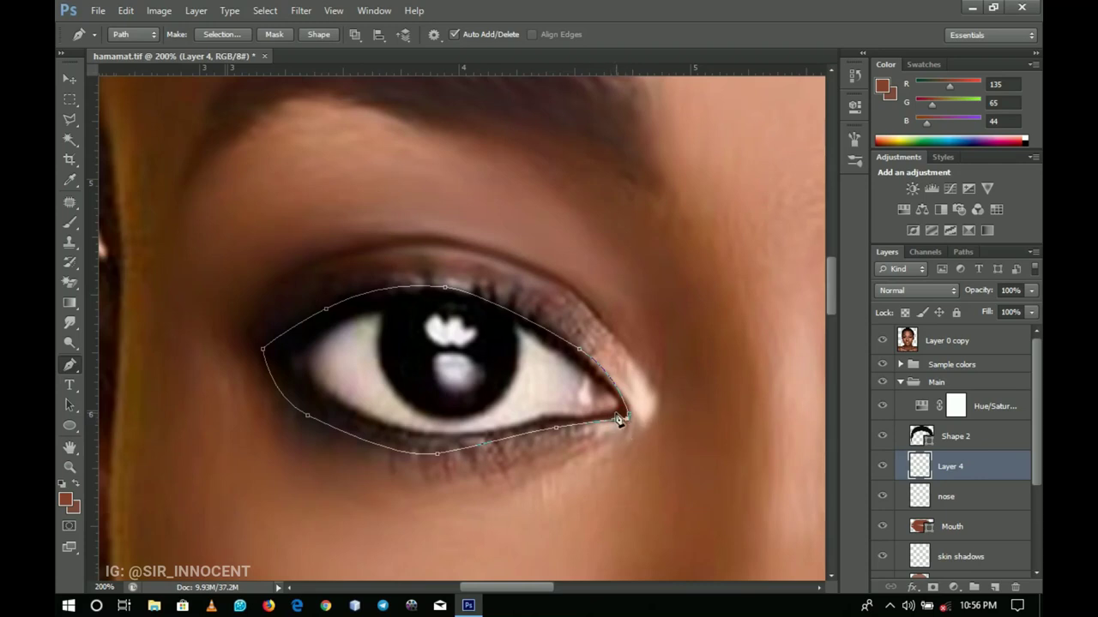
- Trace the inner edge of the left-hand eyeliner around the white of the eye and close the path
{"action": "left_click_drag", "start_coordinate": [546, 417], "coordinate": [495, 429]}
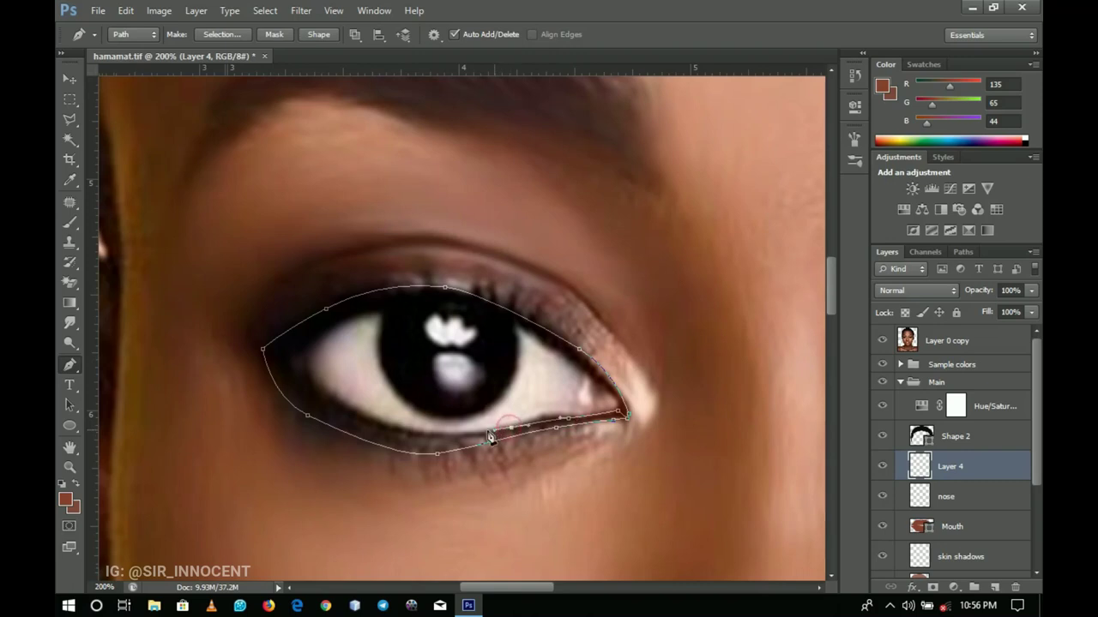
{"action": "left_click_drag", "start_coordinate": [378, 423], "coordinate": [295, 361]}
{"action": "left_click_drag", "start_coordinate": [369, 312], "coordinate": [416, 299]}
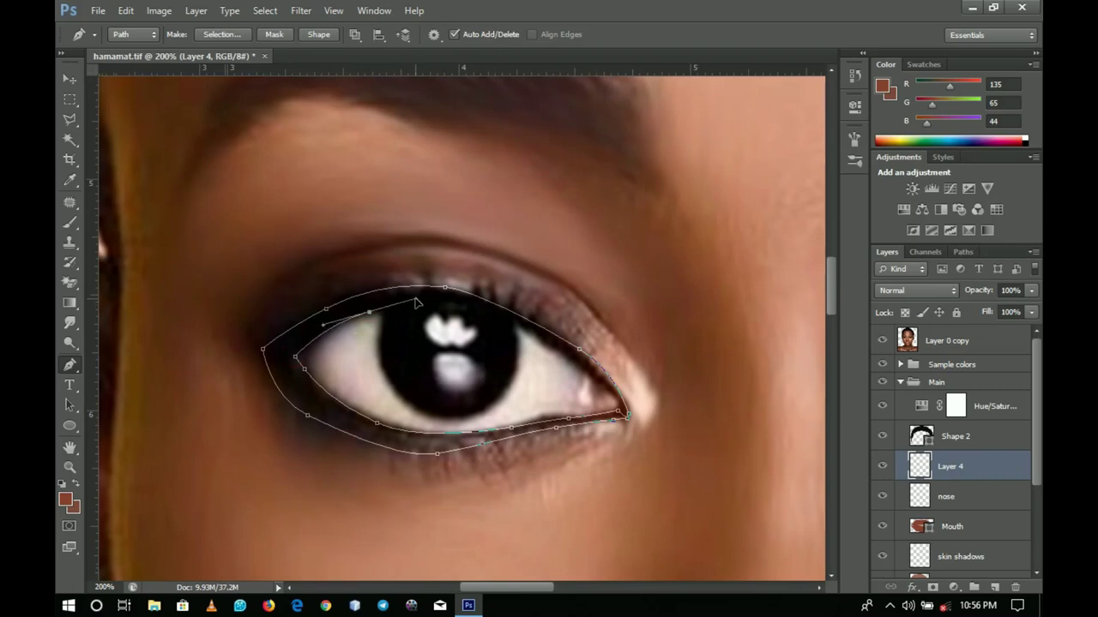
{"action": "left_click", "coordinate": [370, 312], "text": "alt"}
{"action": "left_click_drag", "start_coordinate": [466, 306], "coordinate": [504, 320]}
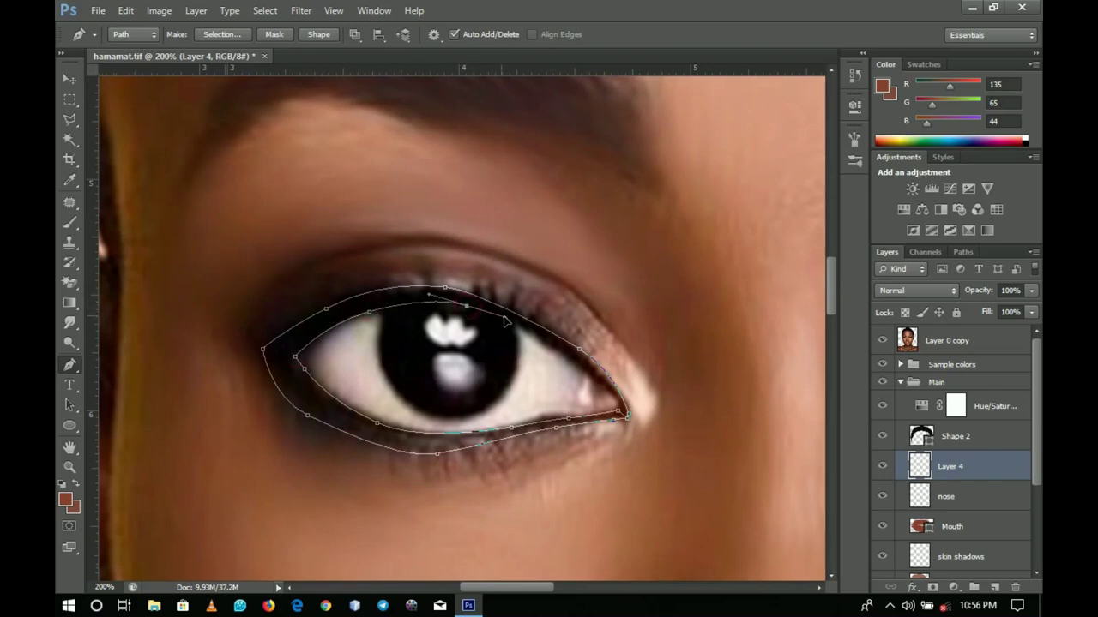
{"action": "left_click_drag", "start_coordinate": [576, 361], "coordinate": [608, 387]}
{"action": "left_click", "coordinate": [627, 411]}
{"action": "left_click_drag", "start_coordinate": [621, 409], "coordinate": [632, 421]}
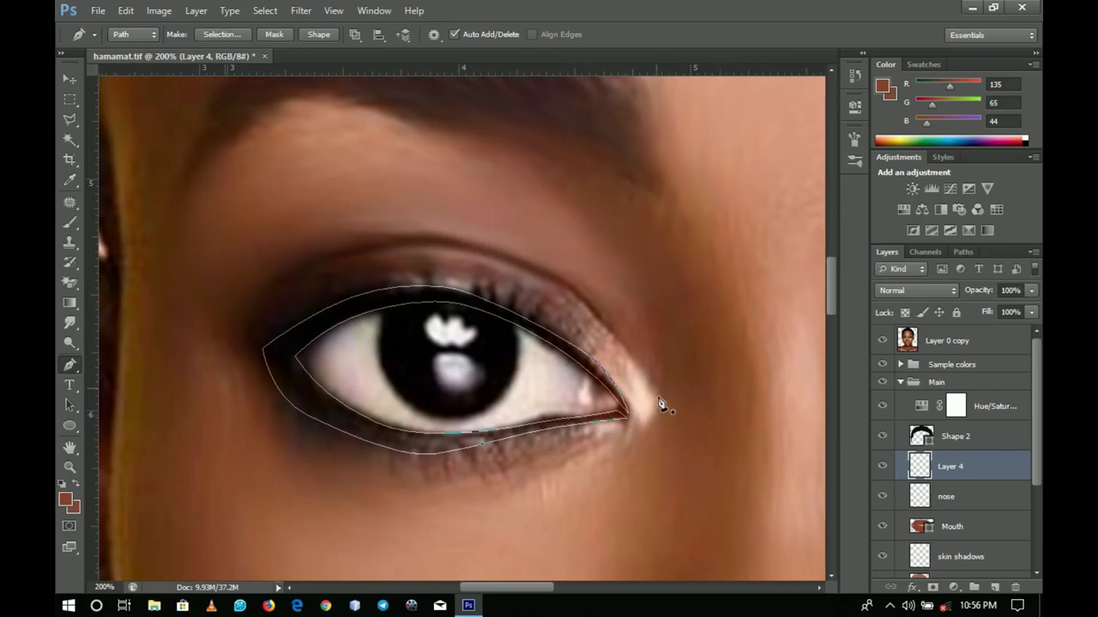
- Trace the outer and inner edges of the right-hand eye's eyeliner as one closed path with the Pen tool
{"action": "left_click_drag", "start_coordinate": [746, 409], "coordinate": [489, 365]}
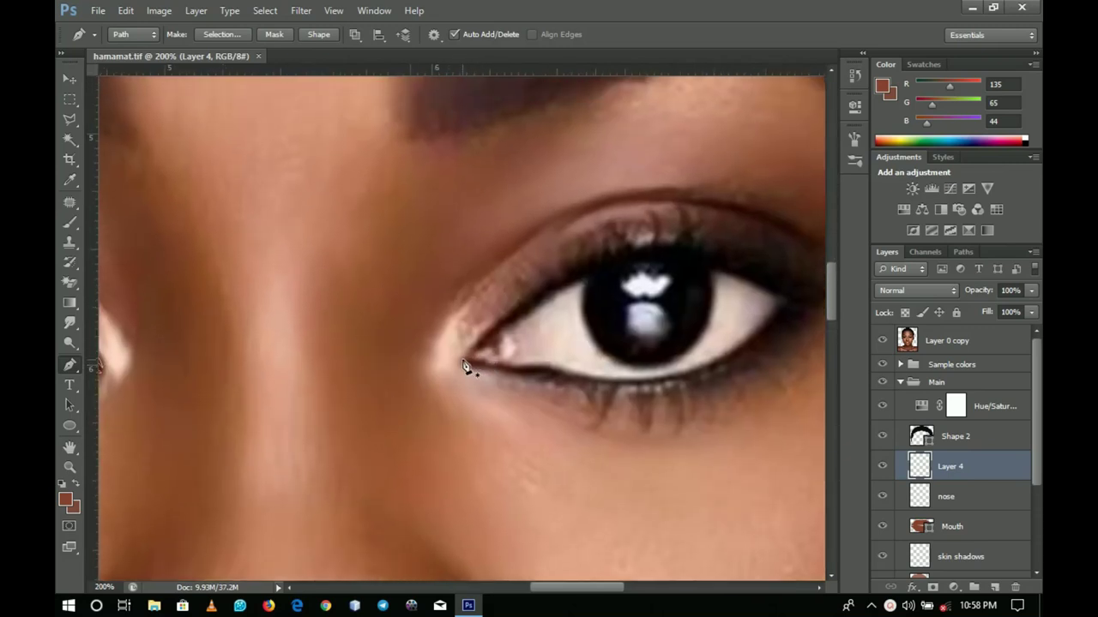
{"action": "left_click", "coordinate": [462, 361]}
{"action": "left_click_drag", "start_coordinate": [558, 282], "coordinate": [587, 265]}
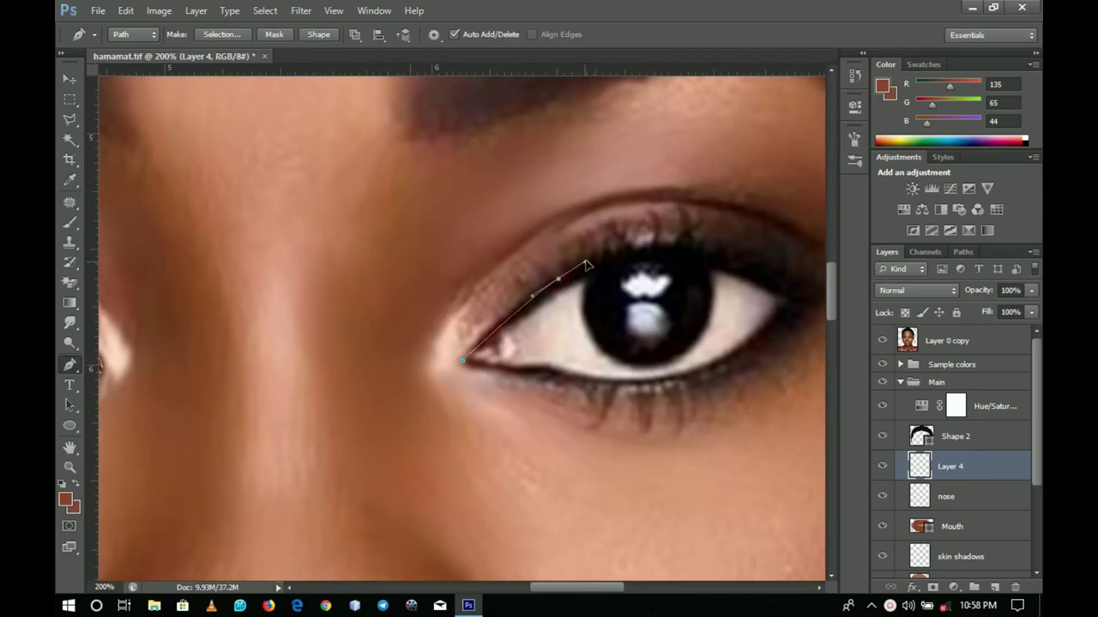
{"action": "left_click", "coordinate": [695, 246]}
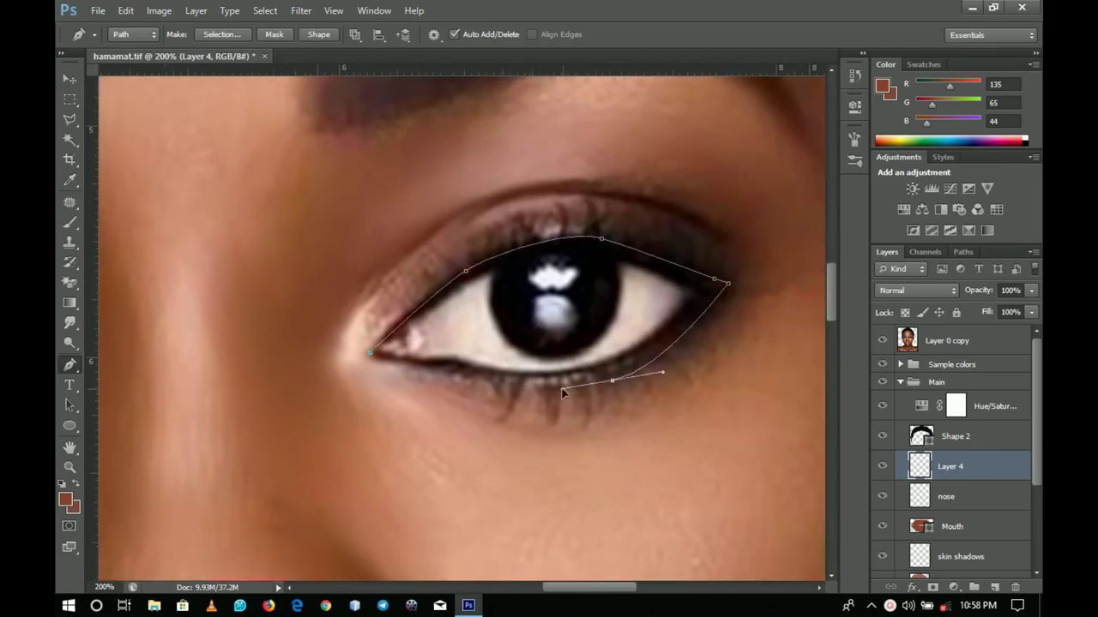
{"action": "left_click", "coordinate": [371, 353]}
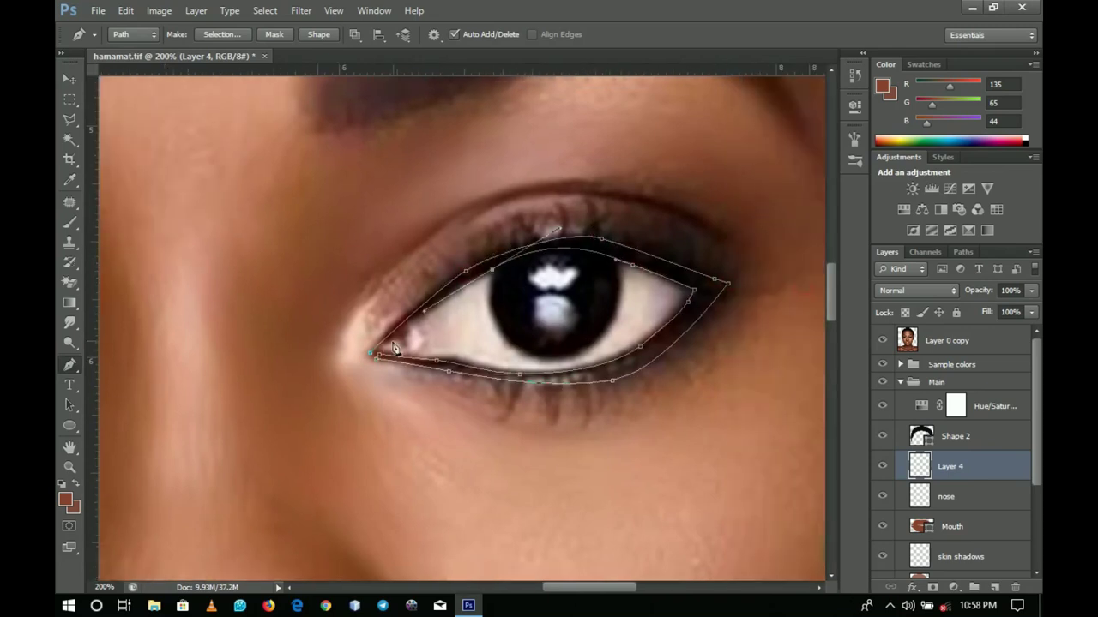
{"action": "left_click_drag", "start_coordinate": [589, 367], "coordinate": [643, 373]}
{"action": "left_click_drag", "start_coordinate": [545, 396], "coordinate": [690, 404]}
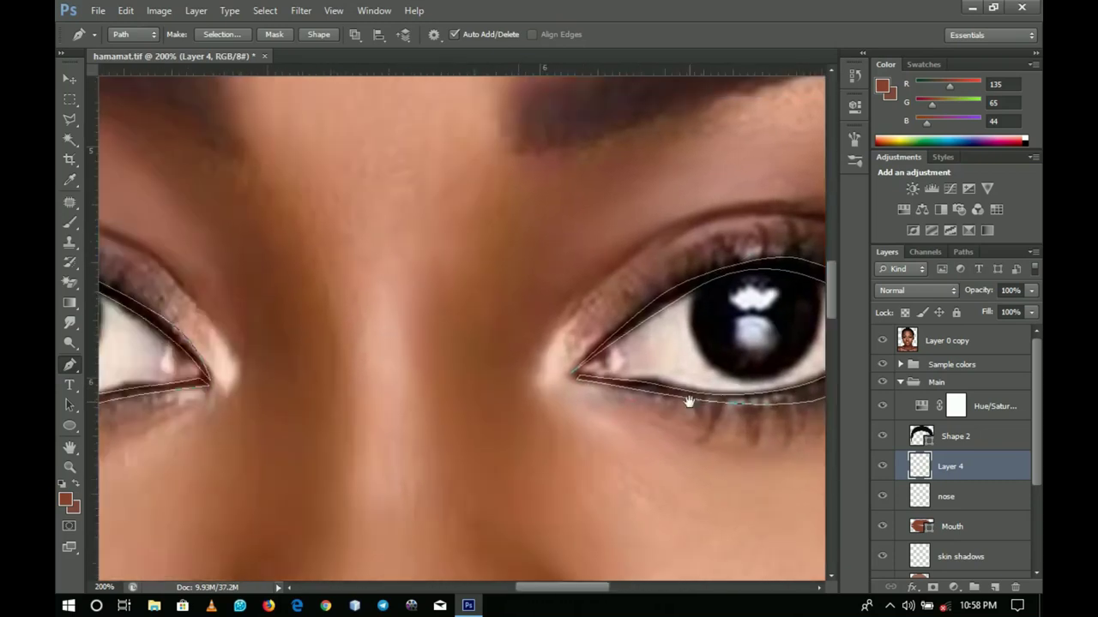
- Check both eyeliner paths against the flat face by briefly hiding the reference photo
{"action": "left_click", "coordinate": [612, 363], "text": "alt"}
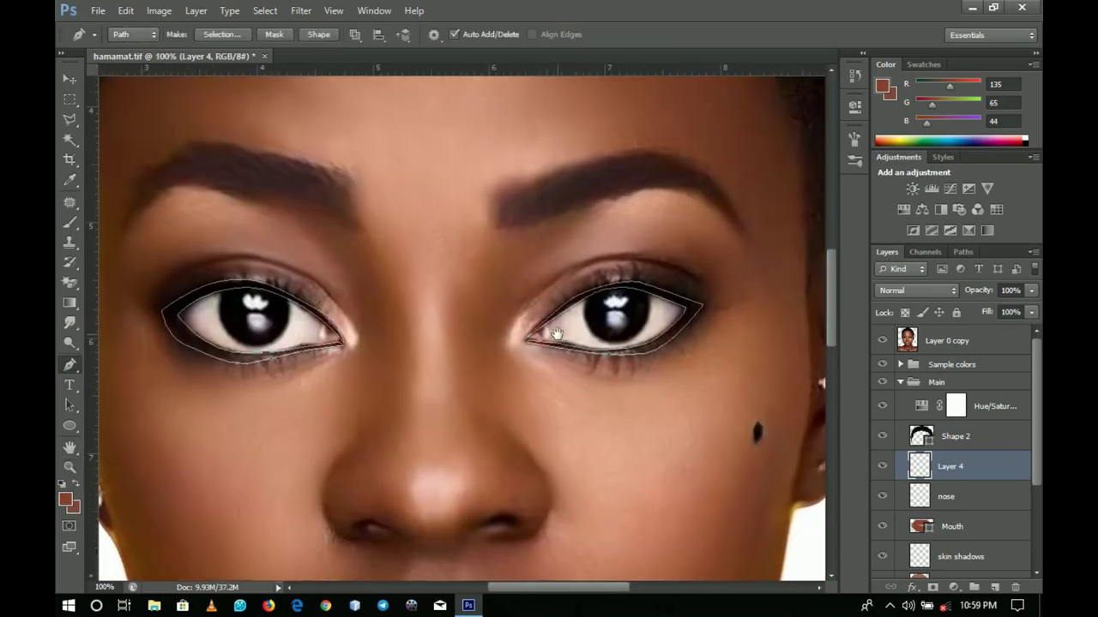
{"action": "left_click", "coordinate": [883, 343]}
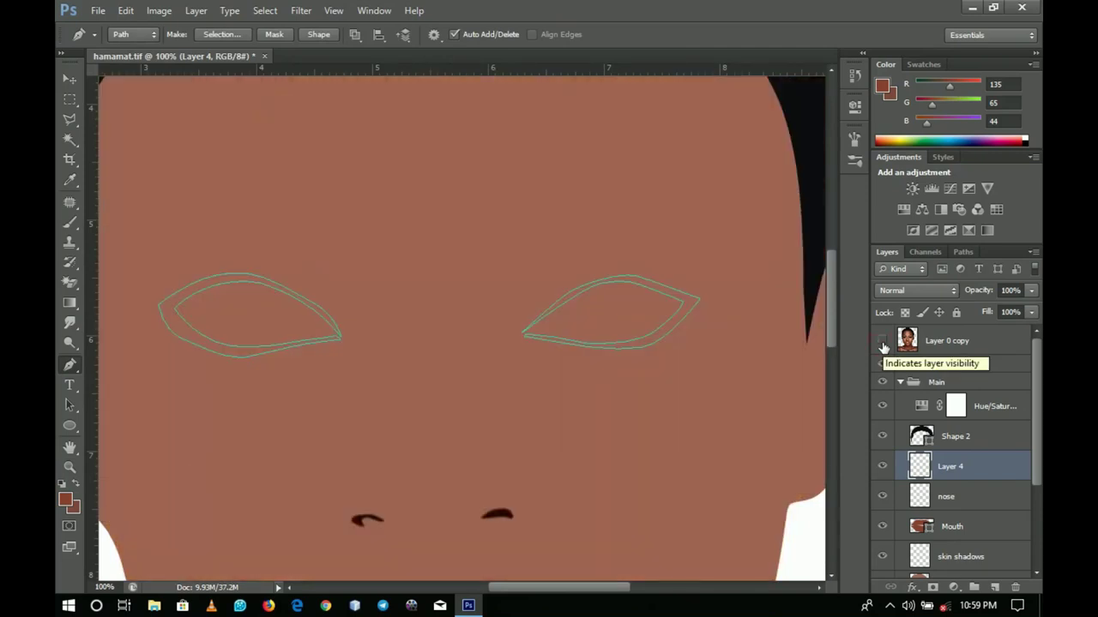
{"action": "left_click", "coordinate": [882, 341]}
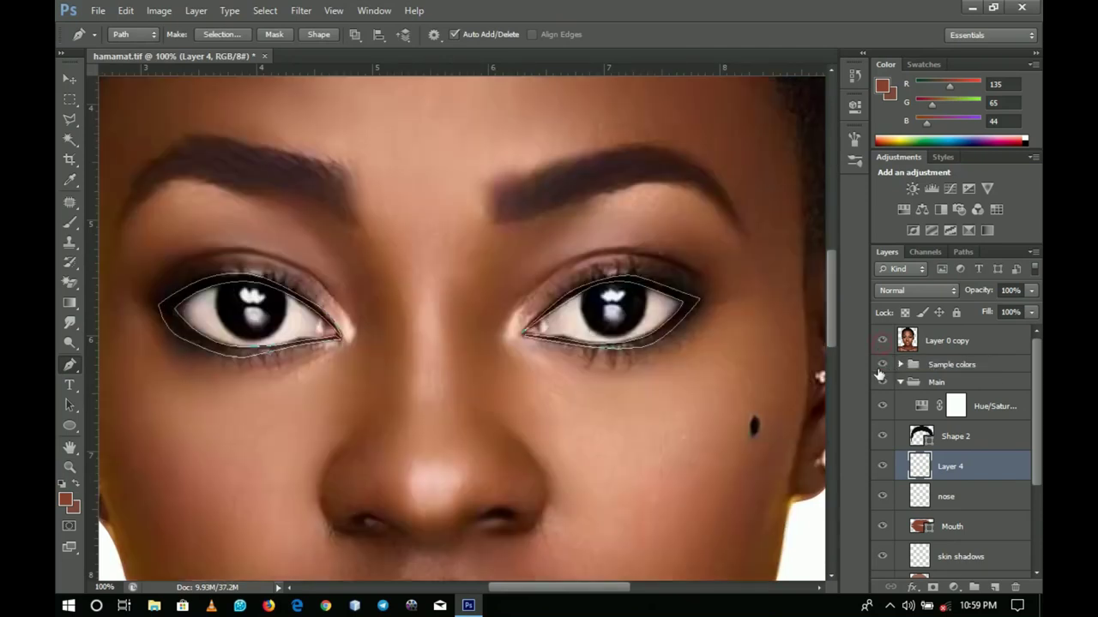
- Fill both eyeliner paths with the near-black 020202 sampled from the photo's eyeliner, in Normal mode at 100% opacity
{"action": "right_click", "coordinate": [585, 280]}
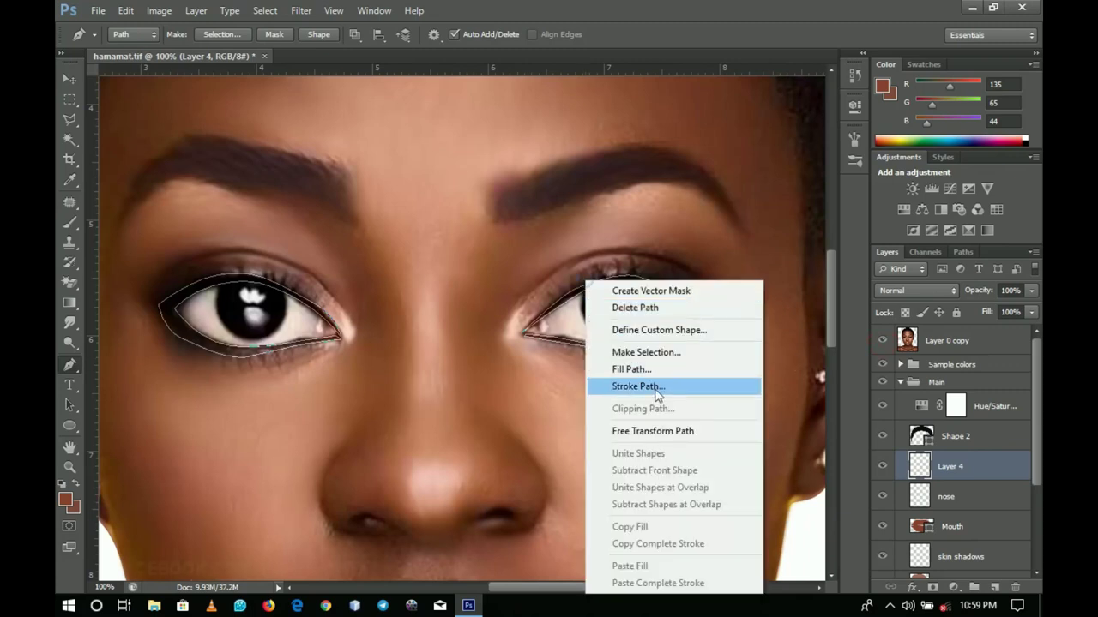
{"action": "left_click", "coordinate": [650, 369]}
{"action": "left_click", "coordinate": [727, 290]}
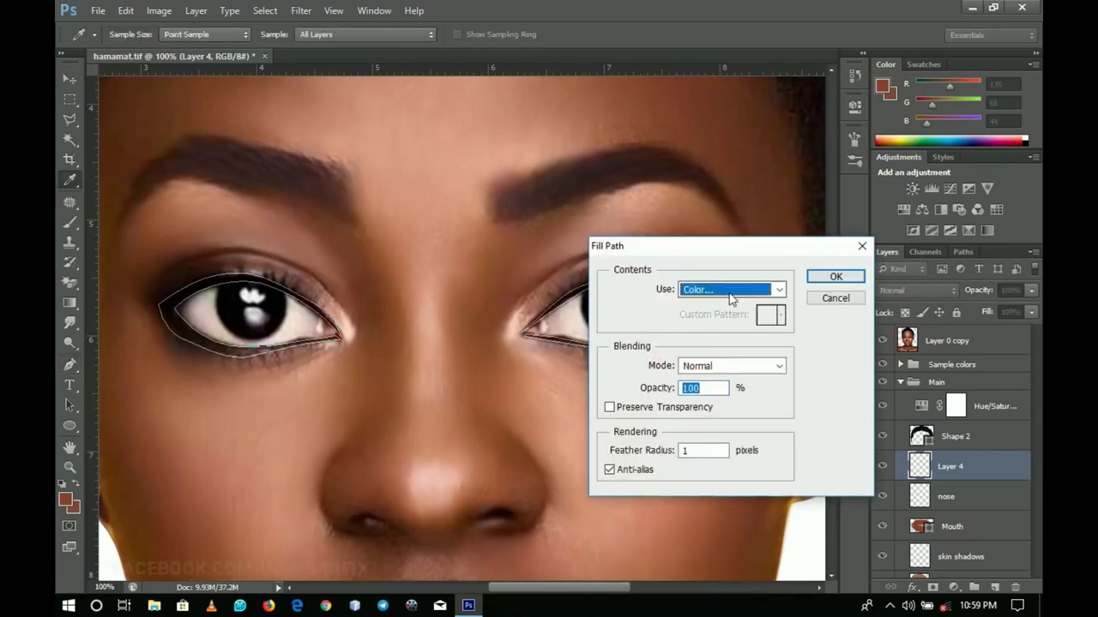
{"action": "left_click", "coordinate": [718, 318]}
{"action": "left_click", "coordinate": [186, 292]}
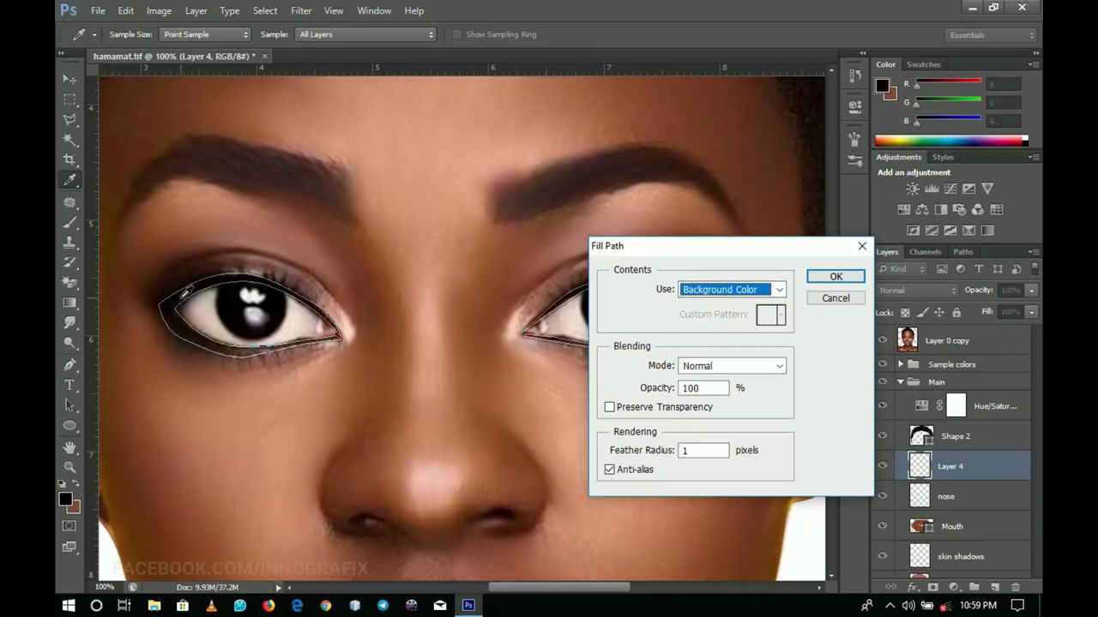
{"action": "left_click", "coordinate": [761, 289]}
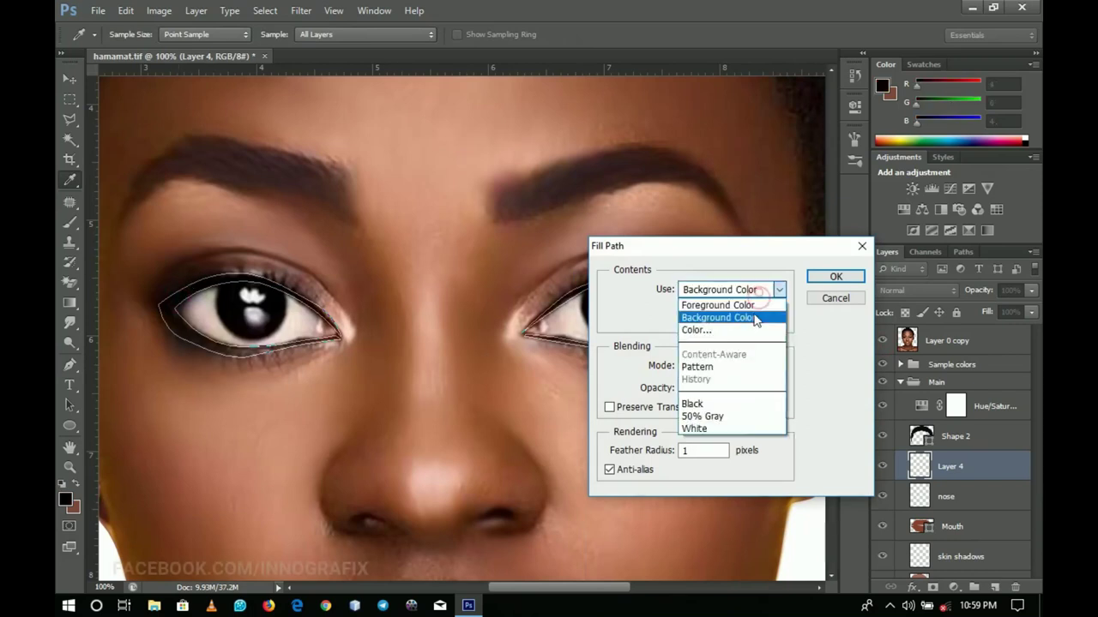
{"action": "left_click", "coordinate": [729, 329]}
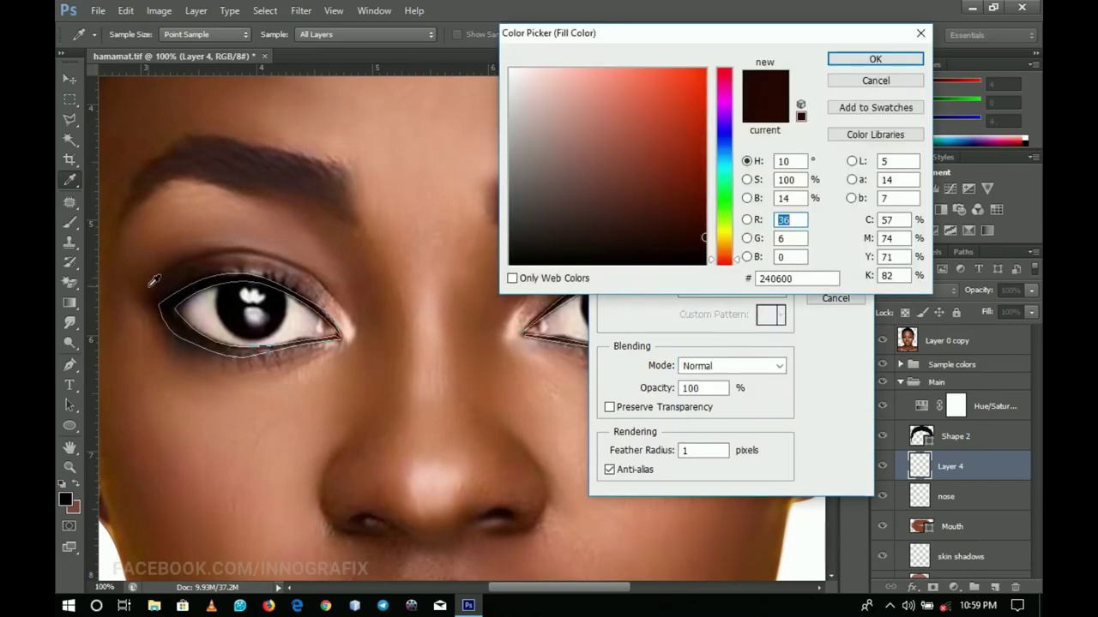
{"action": "left_click", "coordinate": [189, 288]}
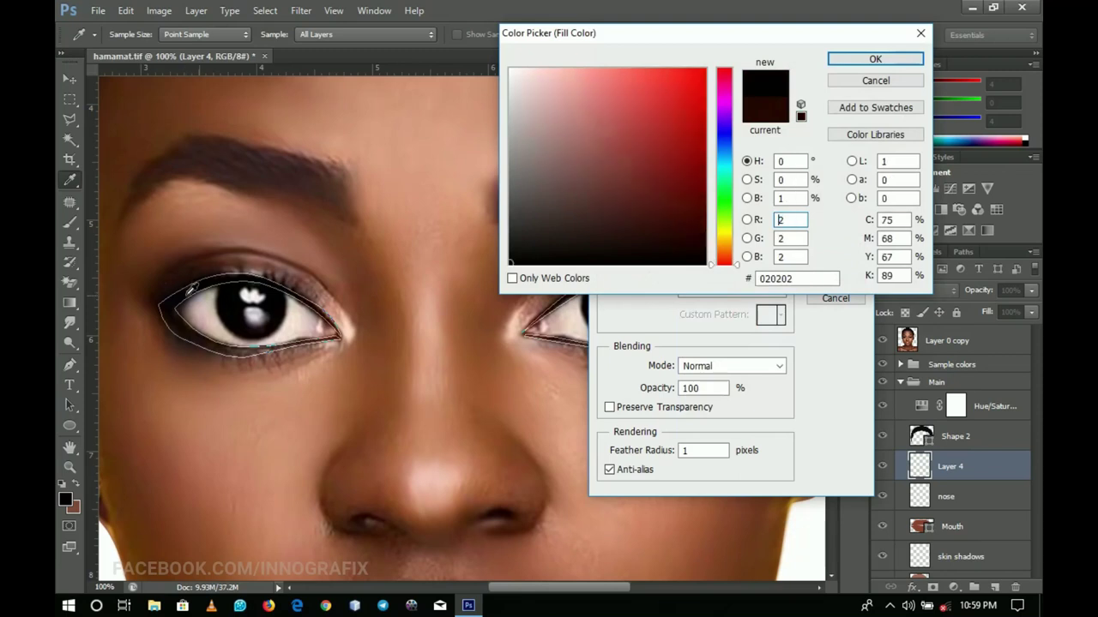
{"action": "left_click", "coordinate": [875, 59]}
{"action": "left_click_drag", "start_coordinate": [708, 240], "coordinate": [690, 189]}
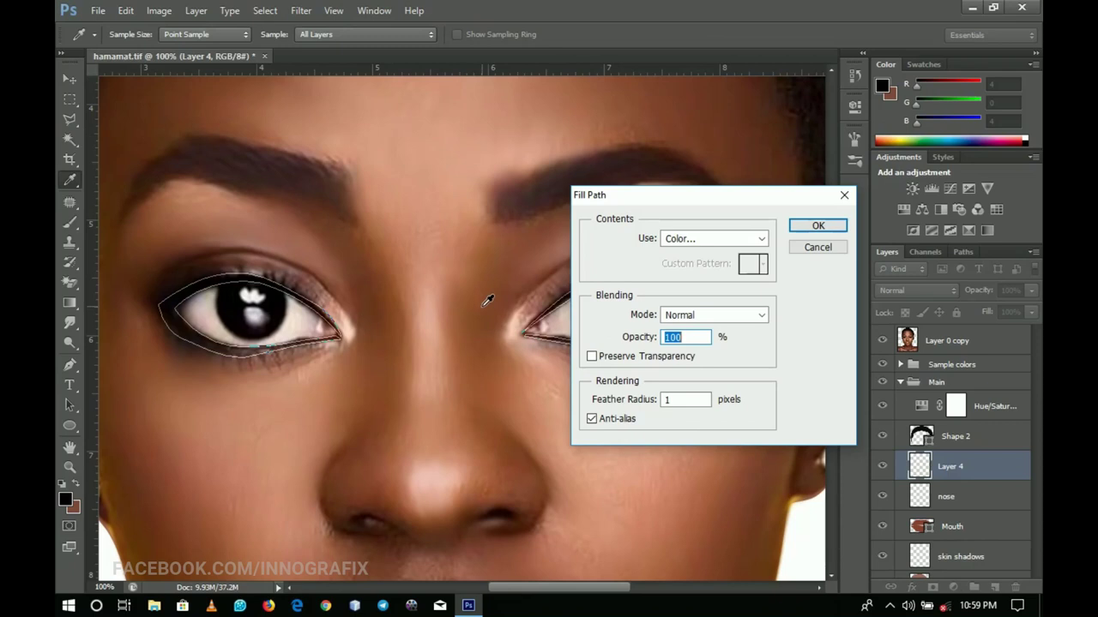
{"action": "left_click", "coordinate": [818, 227]}
- Hide the reference photo and delete the eyeliner paths
{"action": "left_click", "coordinate": [881, 340]}
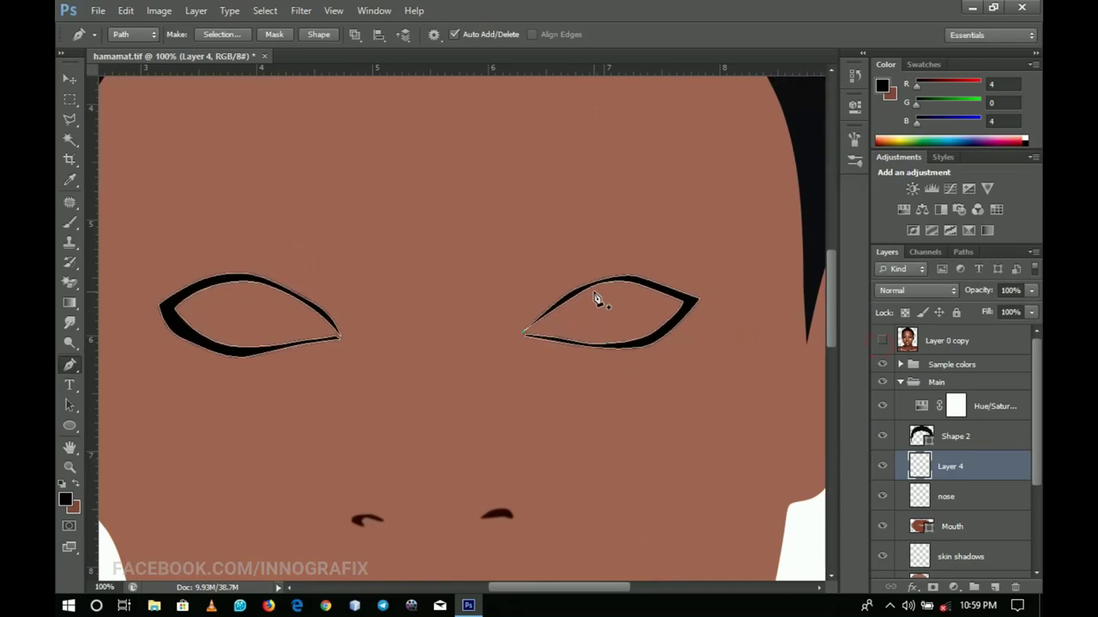
{"action": "right_click", "coordinate": [516, 245]}
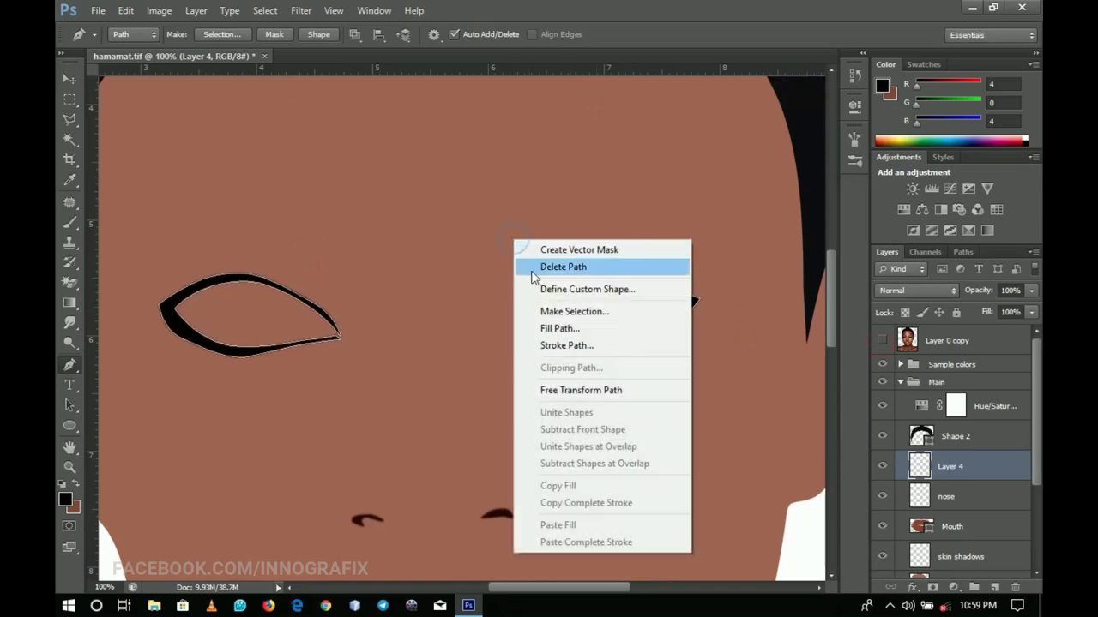
{"action": "left_click", "coordinate": [536, 270]}
- Examine the right-hand eyeliner's edges up close and both eyes in a wider view of the face
{"action": "key", "text": "z"}
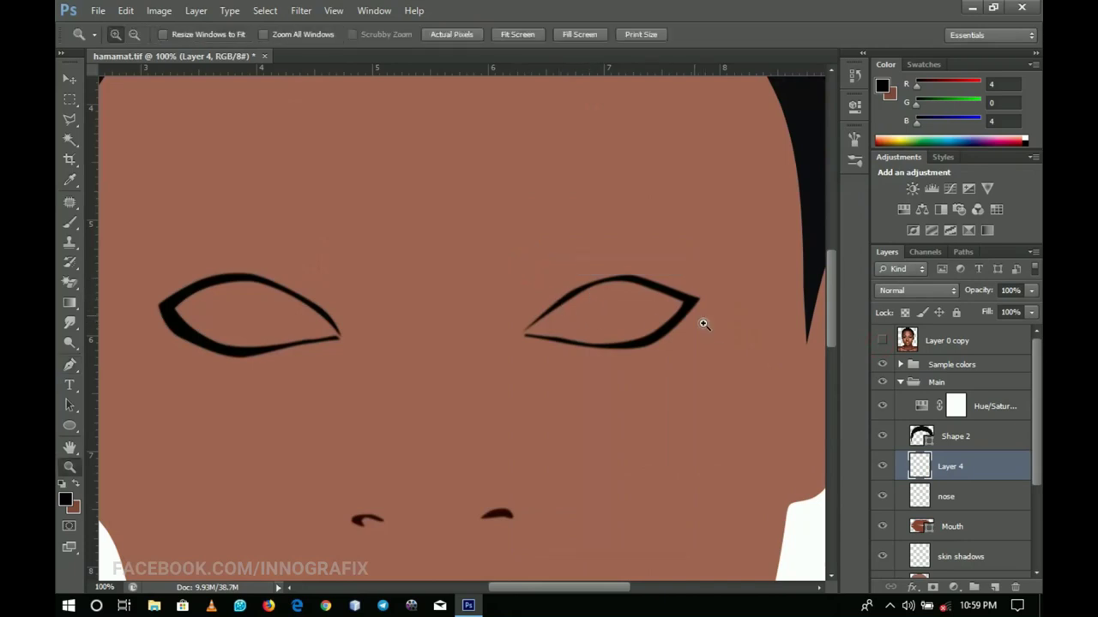
{"action": "left_click", "coordinate": [669, 302]}
{"action": "left_click", "coordinate": [690, 290]}
{"action": "key", "text": "p"}
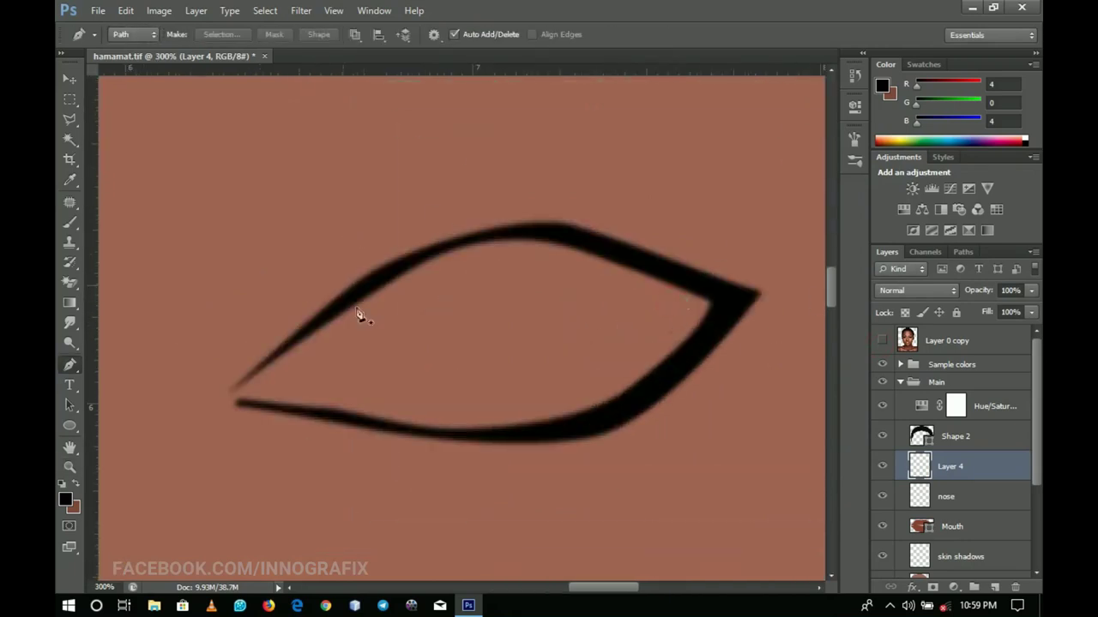
{"action": "key", "text": "z"}
{"action": "left_click", "coordinate": [537, 362], "text": "alt"}
{"action": "left_click", "coordinate": [537, 363], "text": "alt"}
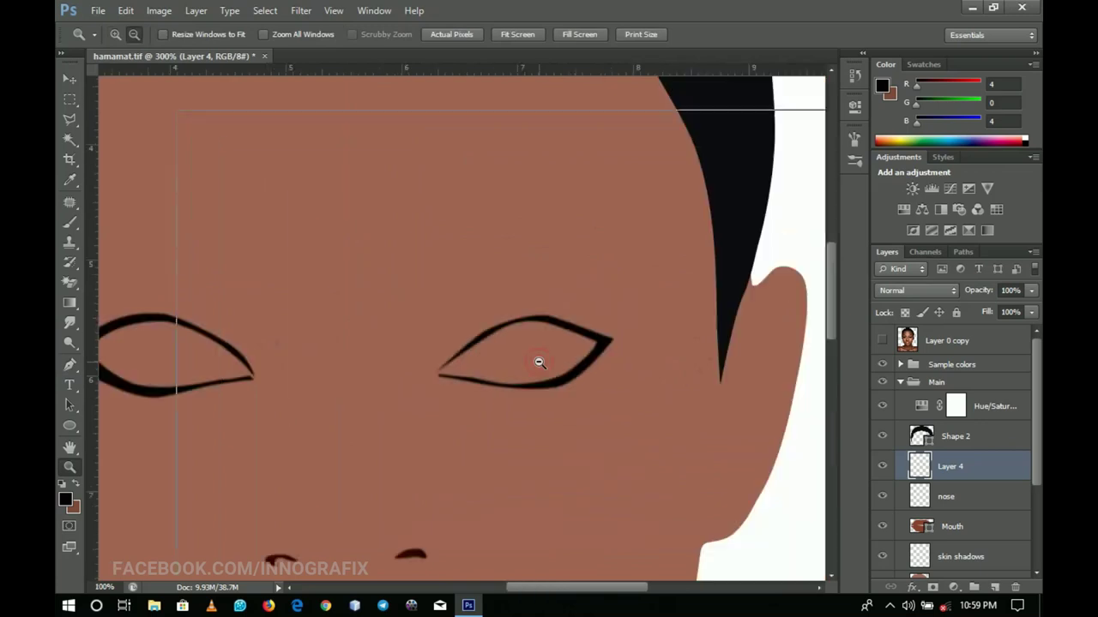
{"action": "left_click", "coordinate": [538, 363], "text": "alt"}
{"action": "left_click_drag", "start_coordinate": [539, 363], "coordinate": [639, 362]}
{"action": "key", "text": "p"}
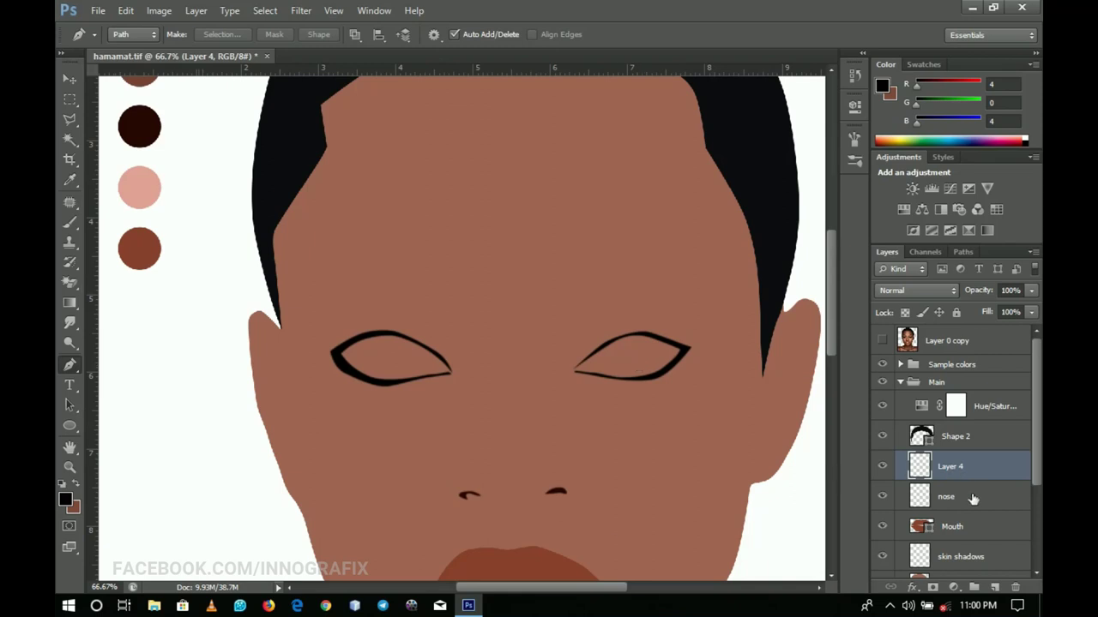
- Compare the eyeliner with the reference photo, hide the photo again and rename the eyeliner layer as eye cover
{"action": "left_click", "coordinate": [882, 341]}
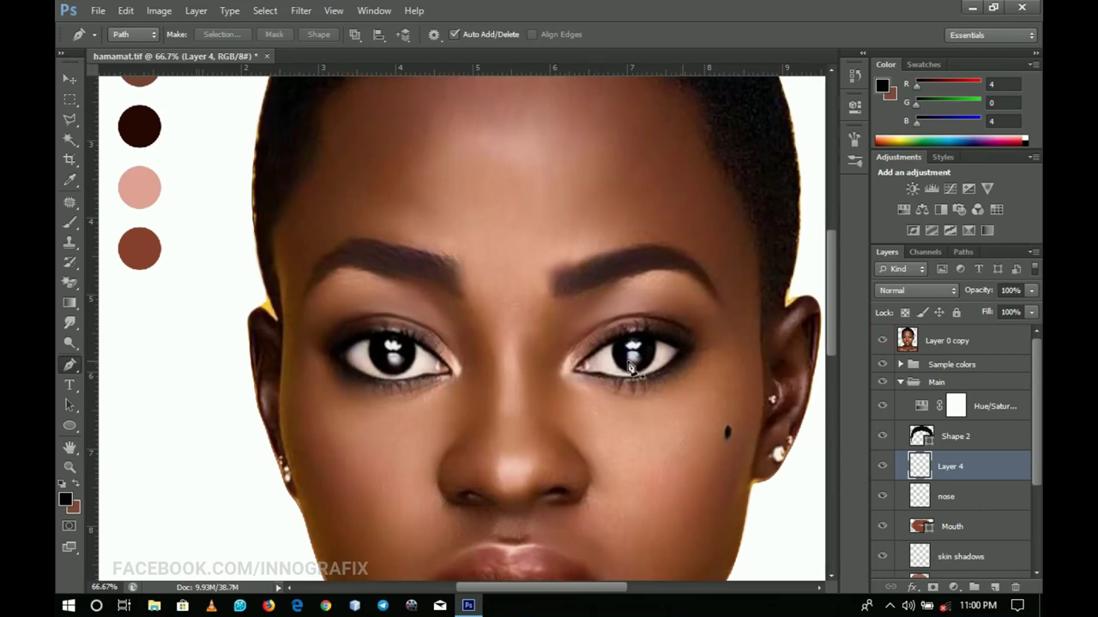
{"action": "left_click", "coordinate": [883, 342]}
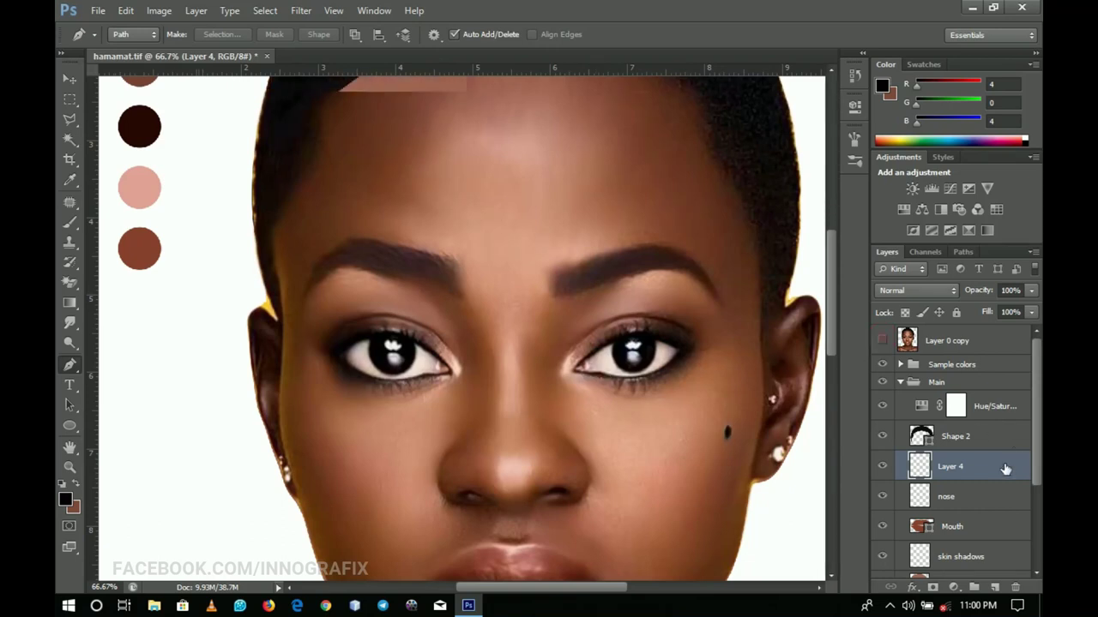
{"action": "double_click", "coordinate": [952, 466]}
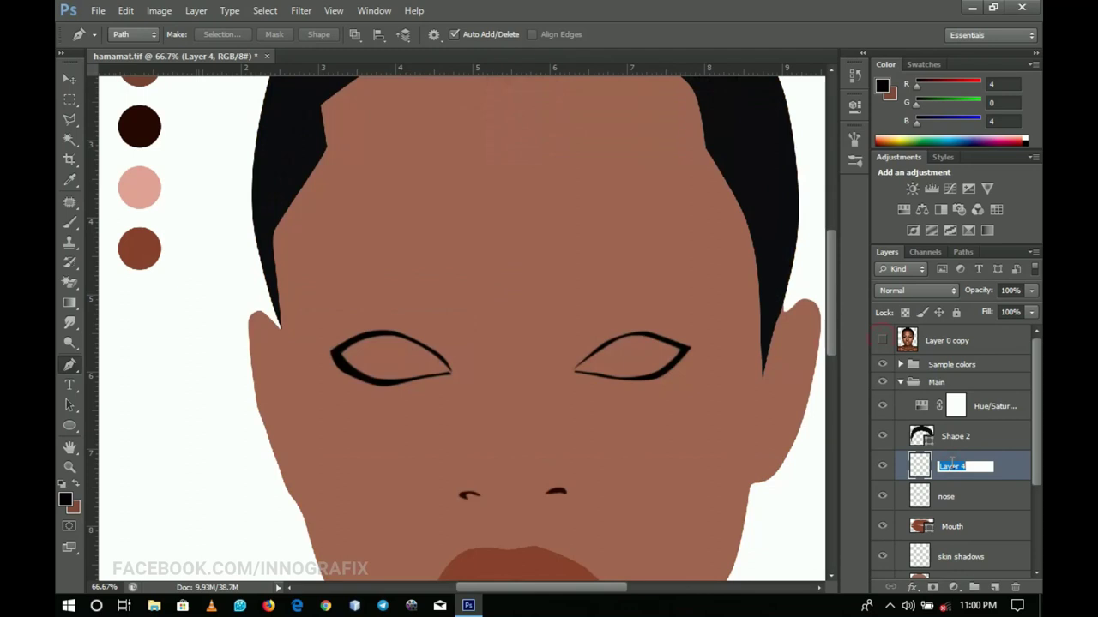
{"action": "type", "text": "eye"}
{"action": "key", "text": "Return"}
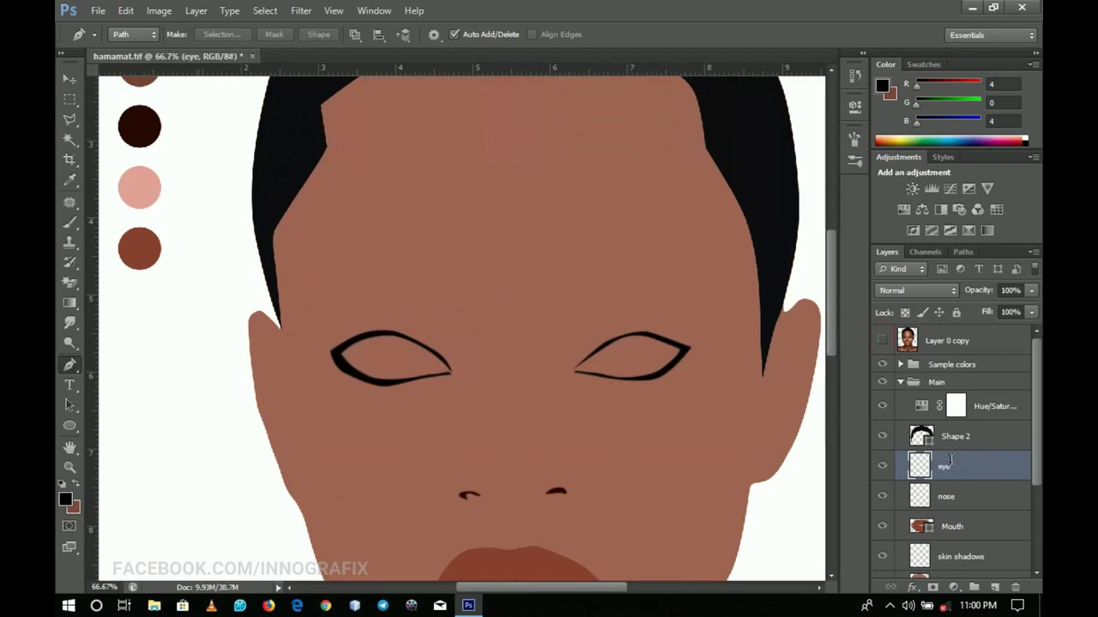
{"action": "double_click", "coordinate": [950, 466]}
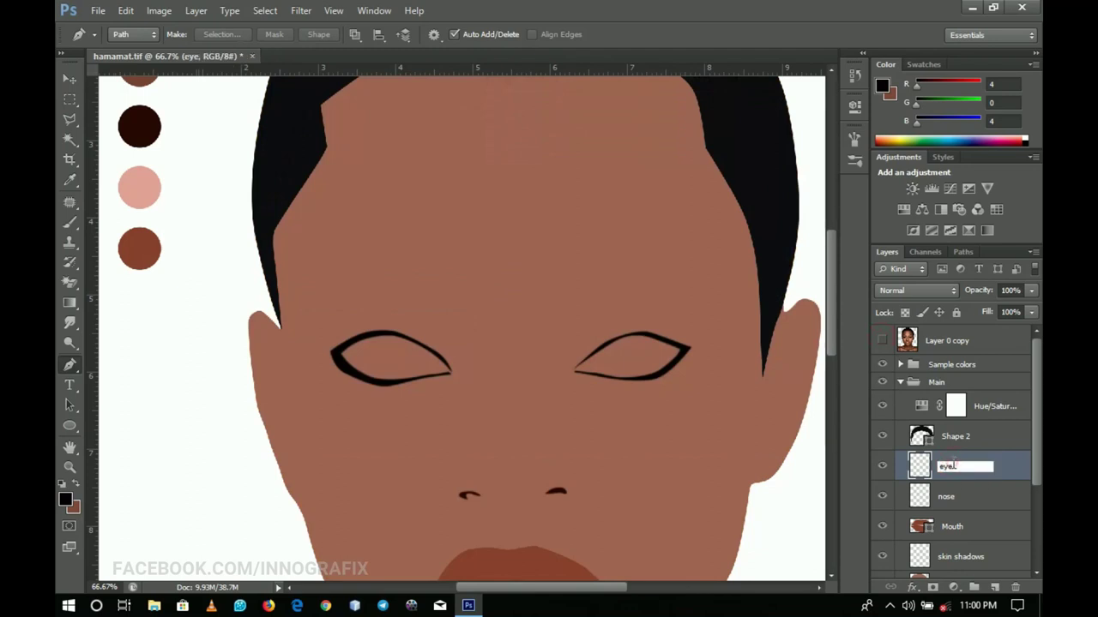
{"action": "type", "text": "eye cover"}
{"action": "key", "text": "Return"}
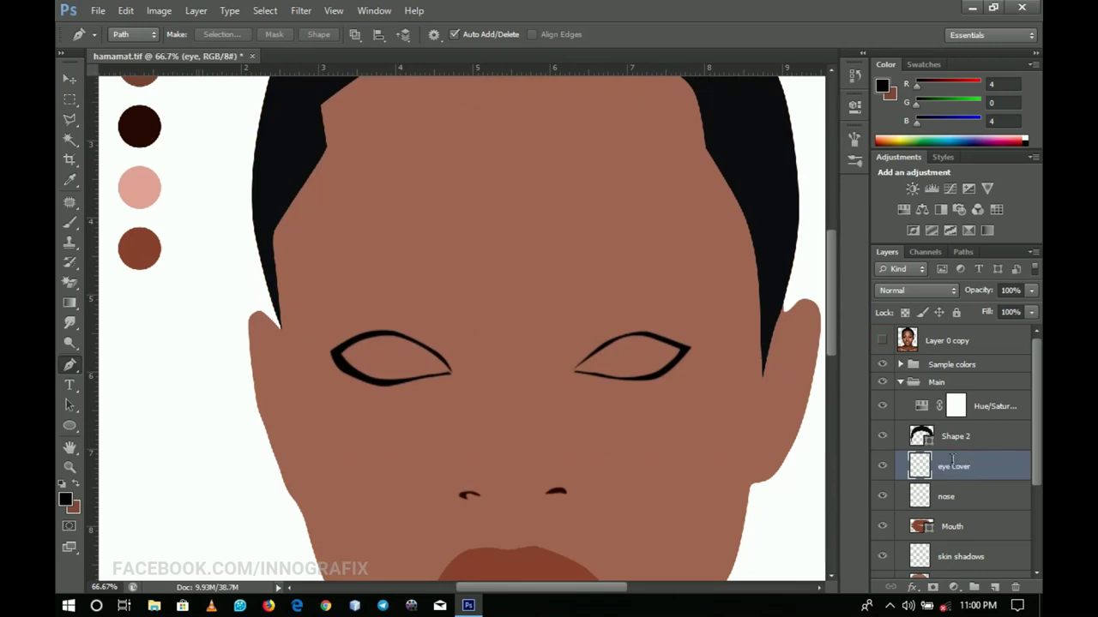
- Add a new layer between the nose and eye cover layers and name it white layer
{"action": "left_click", "coordinate": [946, 497]}
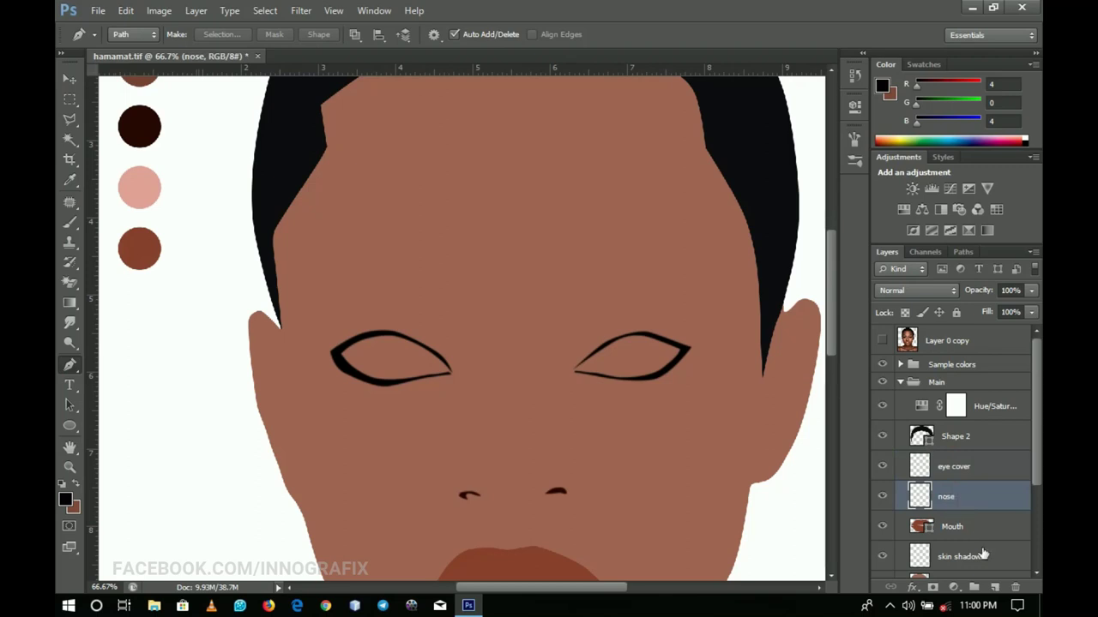
{"action": "left_click", "coordinate": [994, 587]}
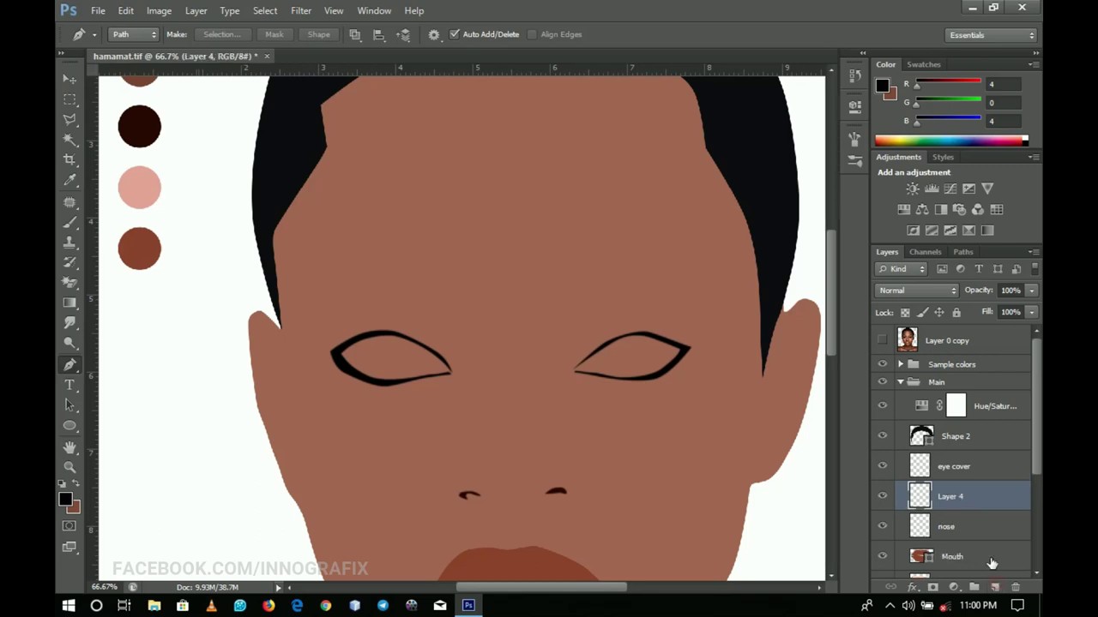
{"action": "double_click", "coordinate": [957, 500]}
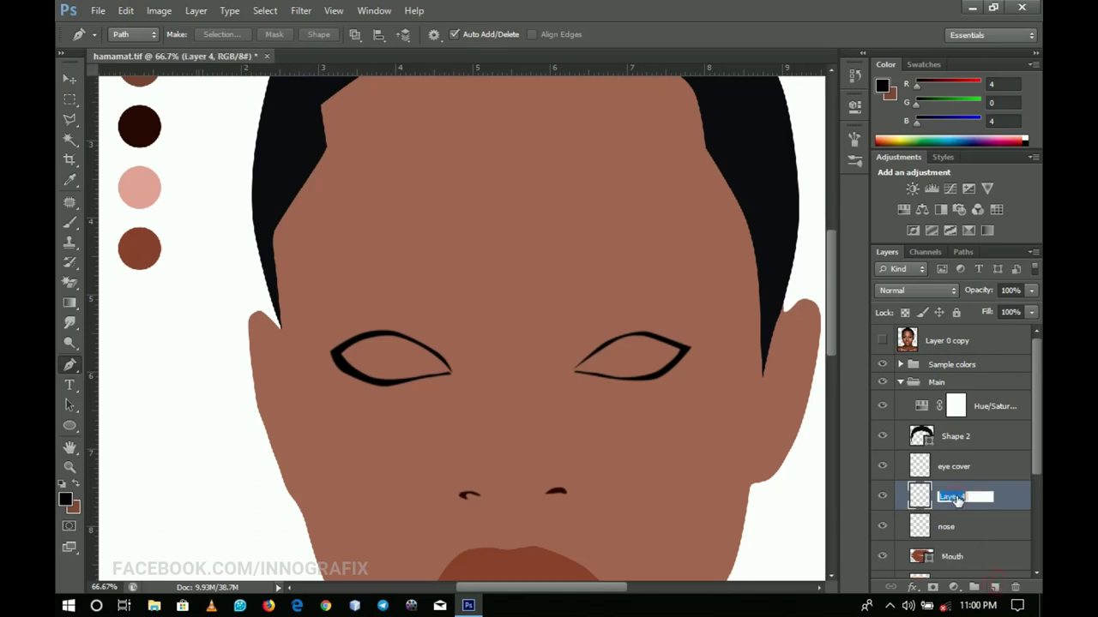
{"action": "type", "text": "white layer"}
{"action": "key", "text": "Return"}
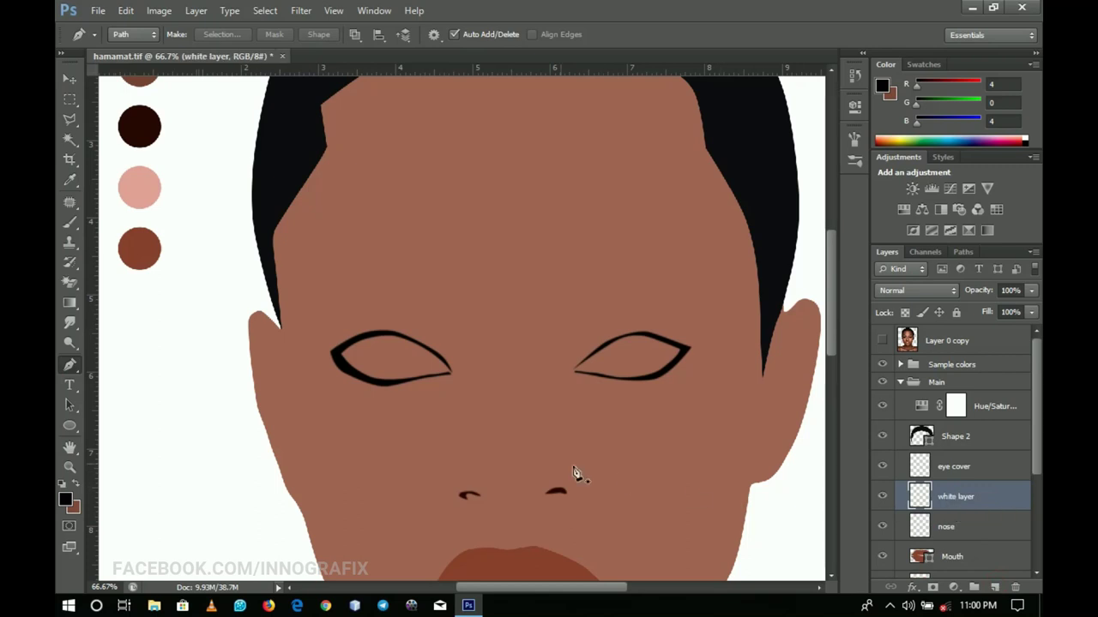
- Trace a Pen path for the left-hand eye's white area, running along the middle of its black eyeliner
{"action": "key", "text": "z"}
{"action": "left_click", "coordinate": [399, 364]}
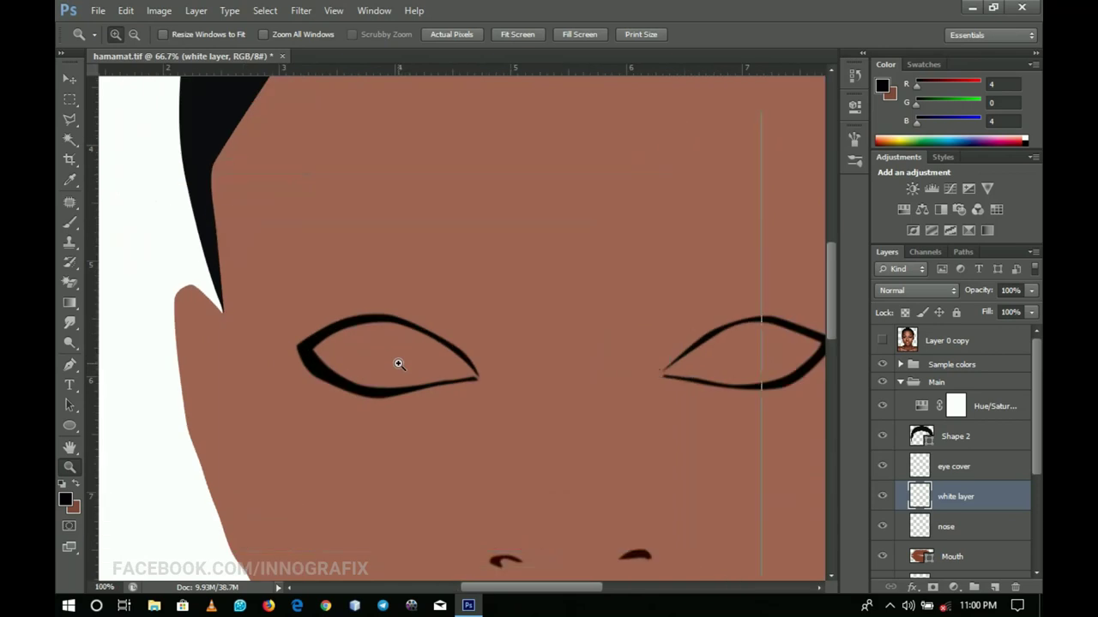
{"action": "left_click", "coordinate": [398, 365]}
{"action": "key", "text": "p"}
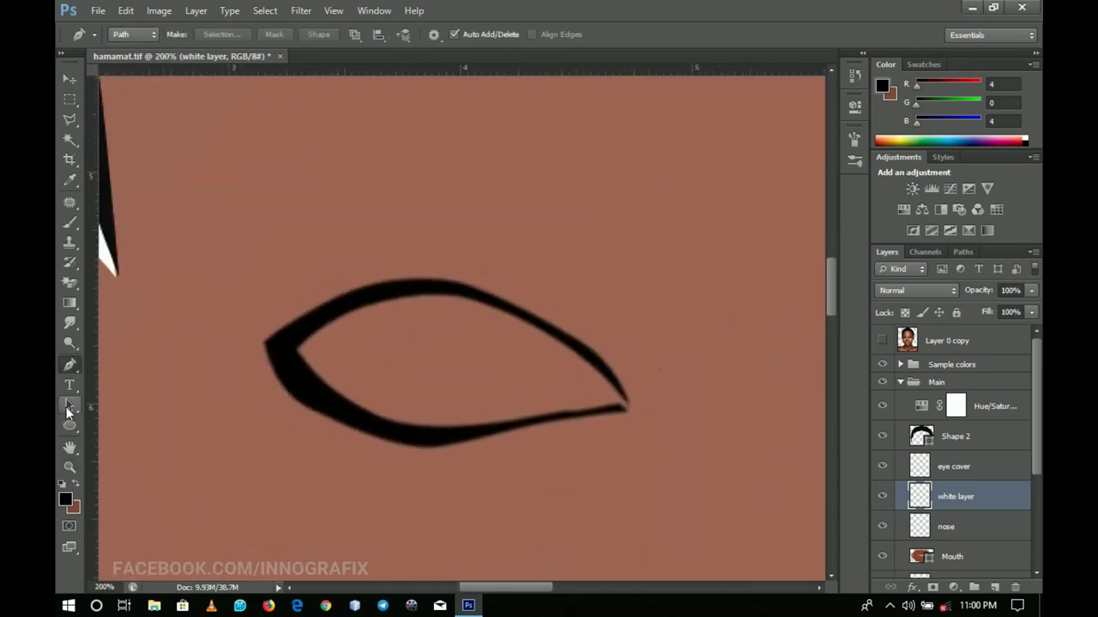
{"action": "left_click", "coordinate": [625, 401]}
{"action": "left_click", "coordinate": [554, 330]}
{"action": "left_click_drag", "start_coordinate": [457, 289], "coordinate": [427, 287]}
{"action": "left_click_drag", "start_coordinate": [329, 316], "coordinate": [292, 346]}
{"action": "left_click", "coordinate": [288, 356]}
{"action": "left_click_drag", "start_coordinate": [343, 418], "coordinate": [514, 422]}
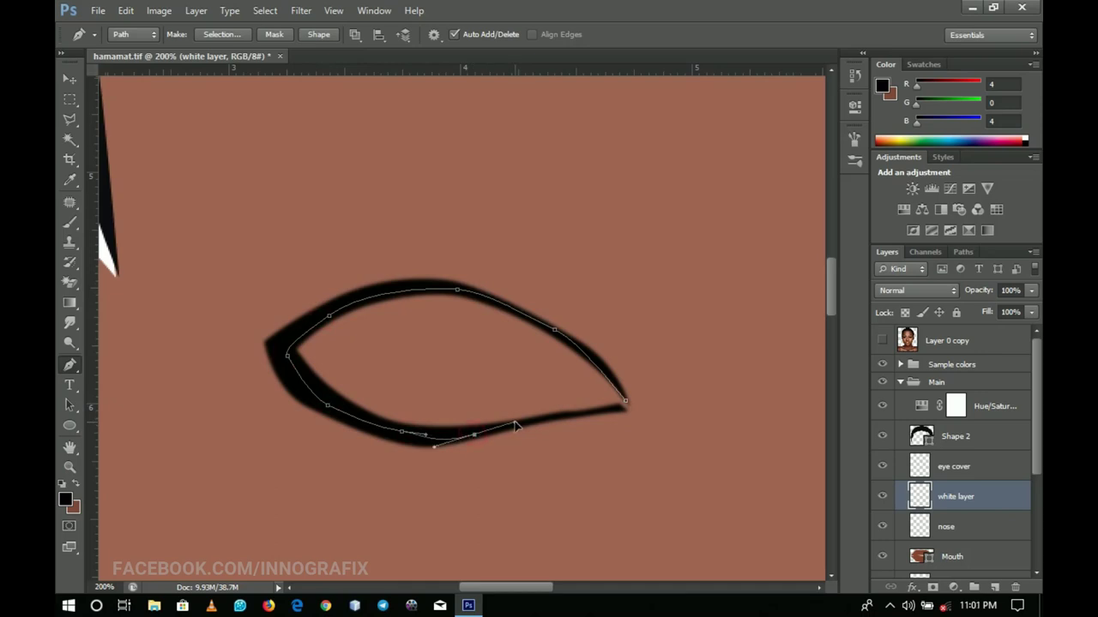
{"action": "left_click_drag", "start_coordinate": [586, 413], "coordinate": [621, 412]}
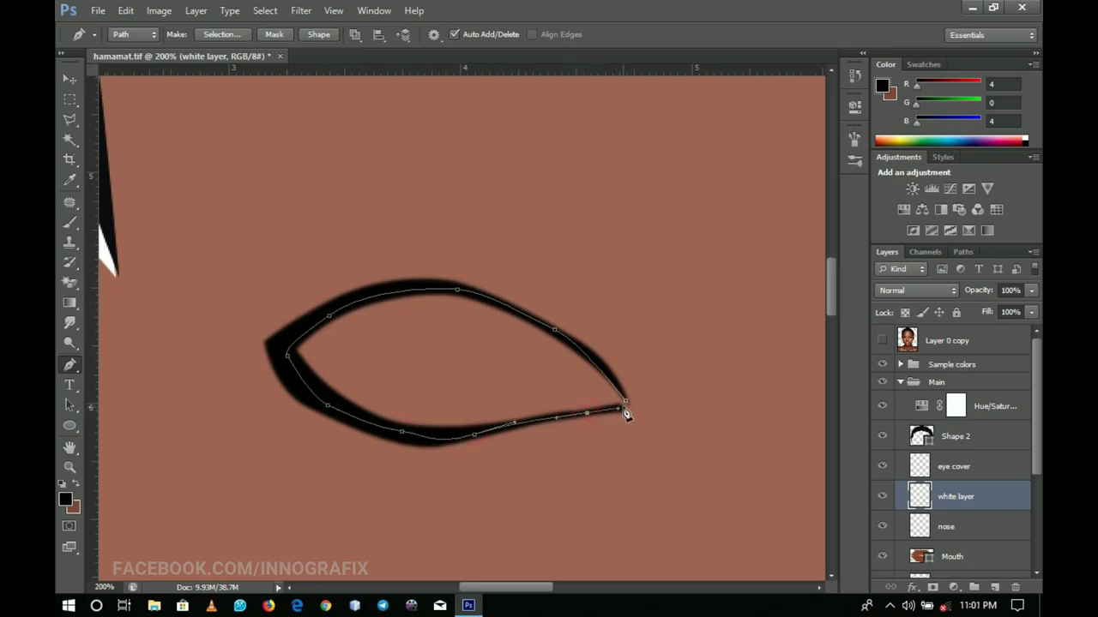
- Trace a closed Pen path for the right-hand eye's white area, running along its black eyeliner
{"action": "scroll", "coordinate": [626, 407], "scroll_direction": "right", "scroll_amount": 10}
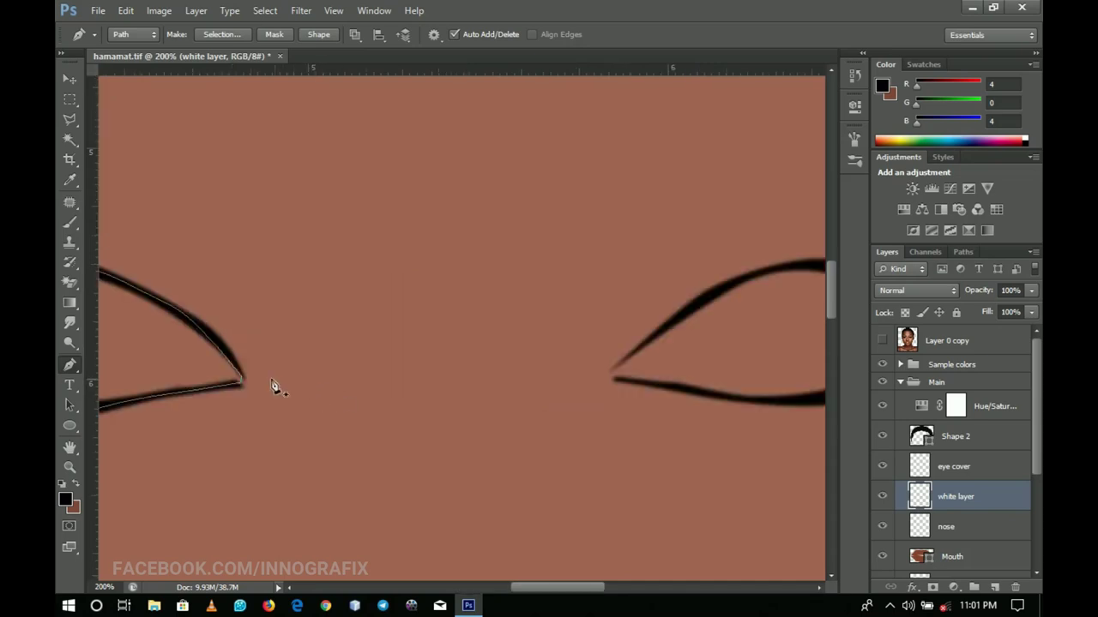
{"action": "left_click", "coordinate": [399, 404]}
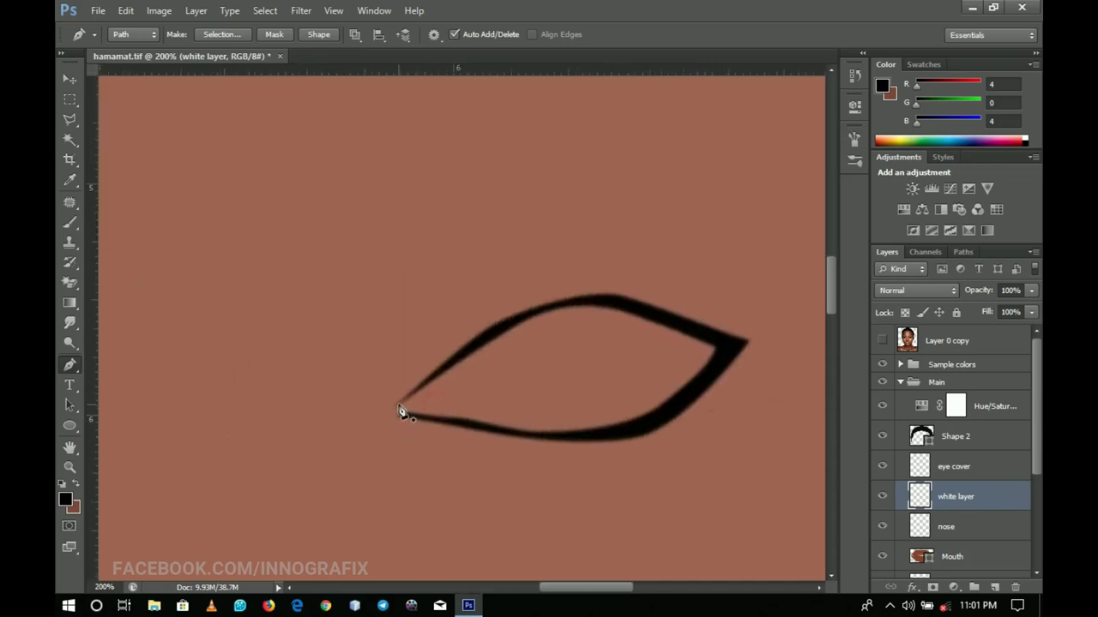
{"action": "left_click", "coordinate": [468, 347]}
{"action": "left_click", "coordinate": [575, 301]}
{"action": "left_click", "coordinate": [692, 328]}
{"action": "left_click", "coordinate": [725, 345]}
{"action": "left_click", "coordinate": [672, 415]}
{"action": "left_click", "coordinate": [623, 435]}
{"action": "left_click", "coordinate": [400, 406]}
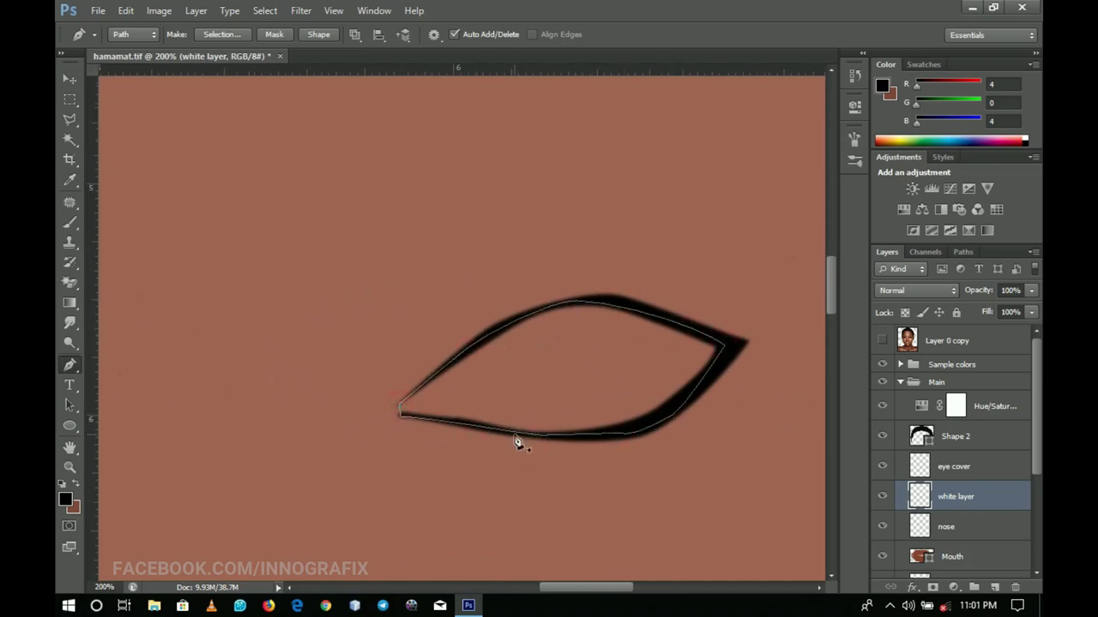
- Fill both eye paths with white ffffff on the white layer, in Normal mode at 100% opacity
{"action": "right_click", "coordinate": [385, 249]}
{"action": "left_click", "coordinate": [437, 335]}
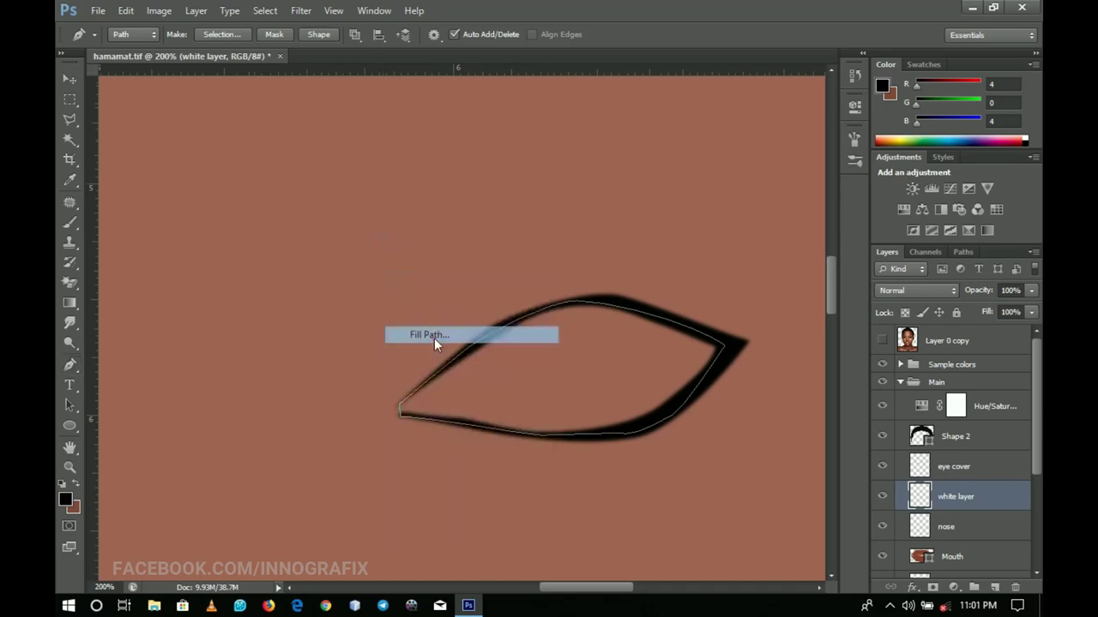
{"action": "left_click", "coordinate": [698, 244]}
{"action": "left_click", "coordinate": [676, 277]}
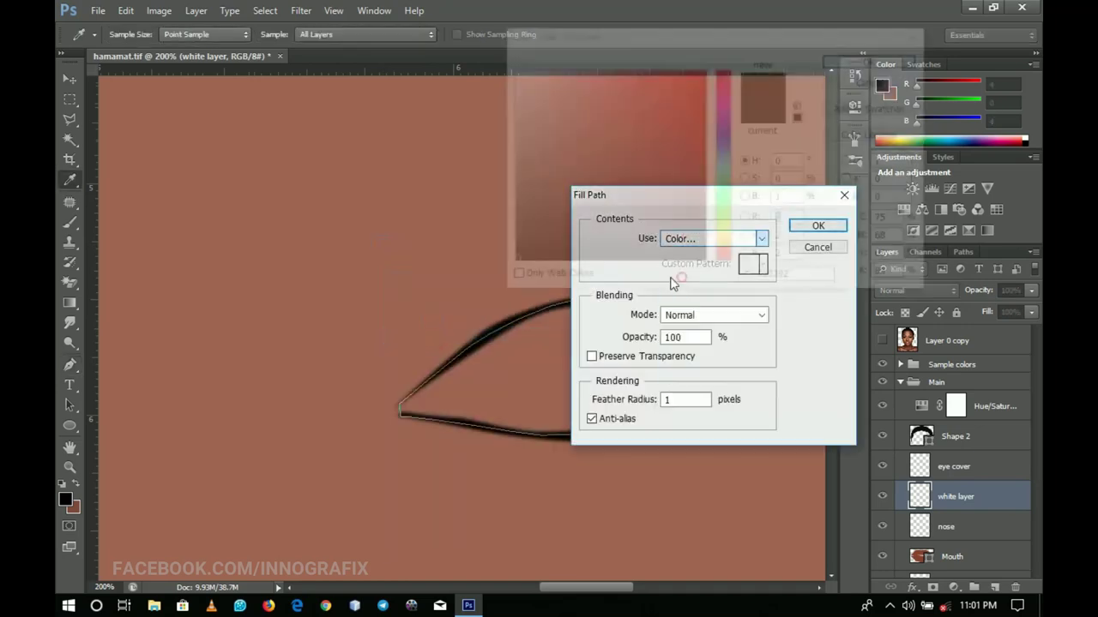
{"action": "left_click", "coordinate": [511, 70]}
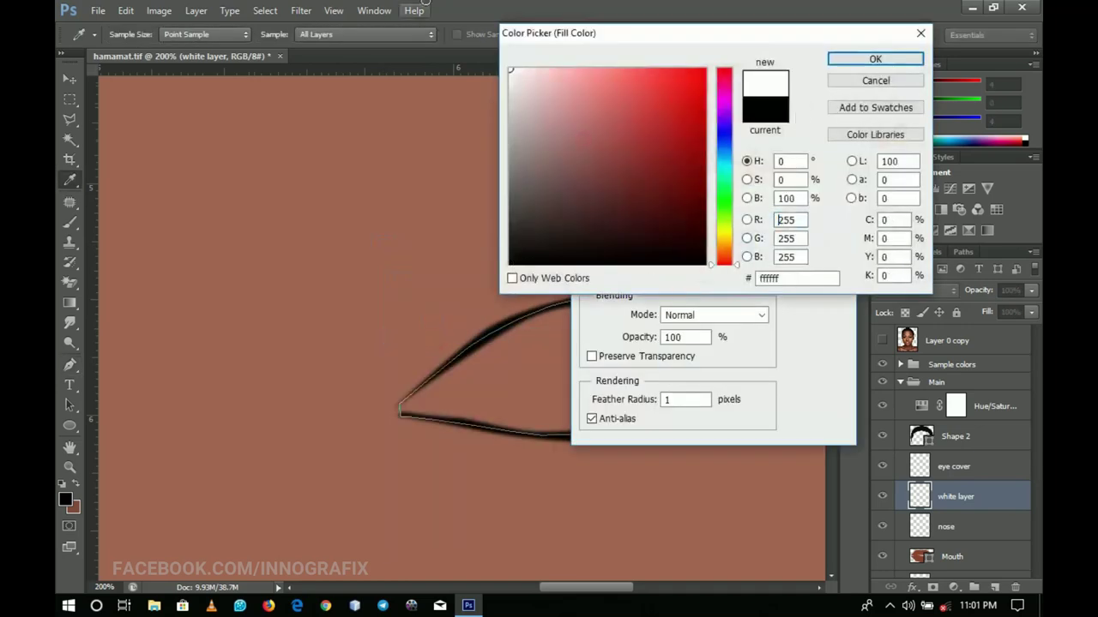
{"action": "left_click", "coordinate": [874, 60]}
{"action": "left_click", "coordinate": [810, 228]}
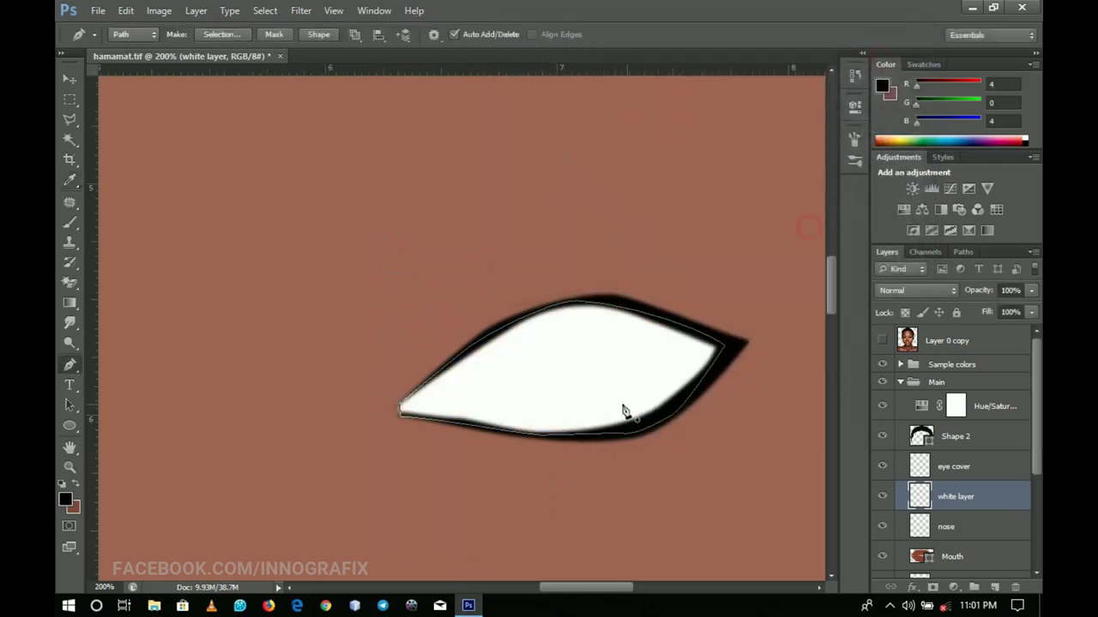
- Delete the eye paths and save the document with the whole portrait in view
{"action": "right_click", "coordinate": [424, 267]}
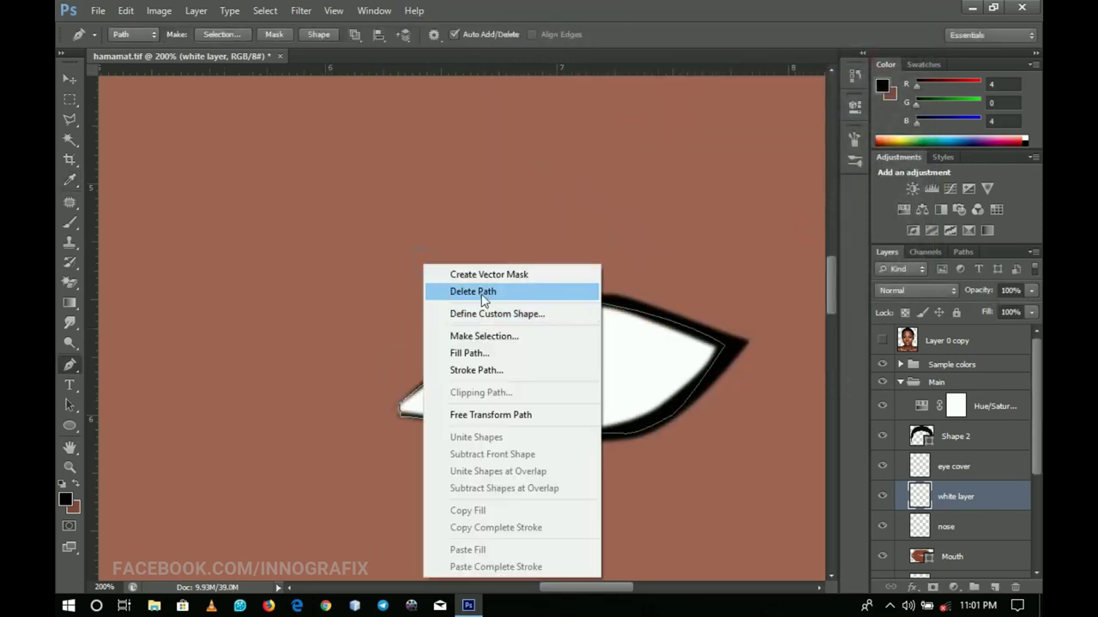
{"action": "left_click", "coordinate": [480, 294]}
{"action": "key", "text": "z"}
{"action": "right_click", "coordinate": [442, 271]}
{"action": "left_click", "coordinate": [473, 283]}
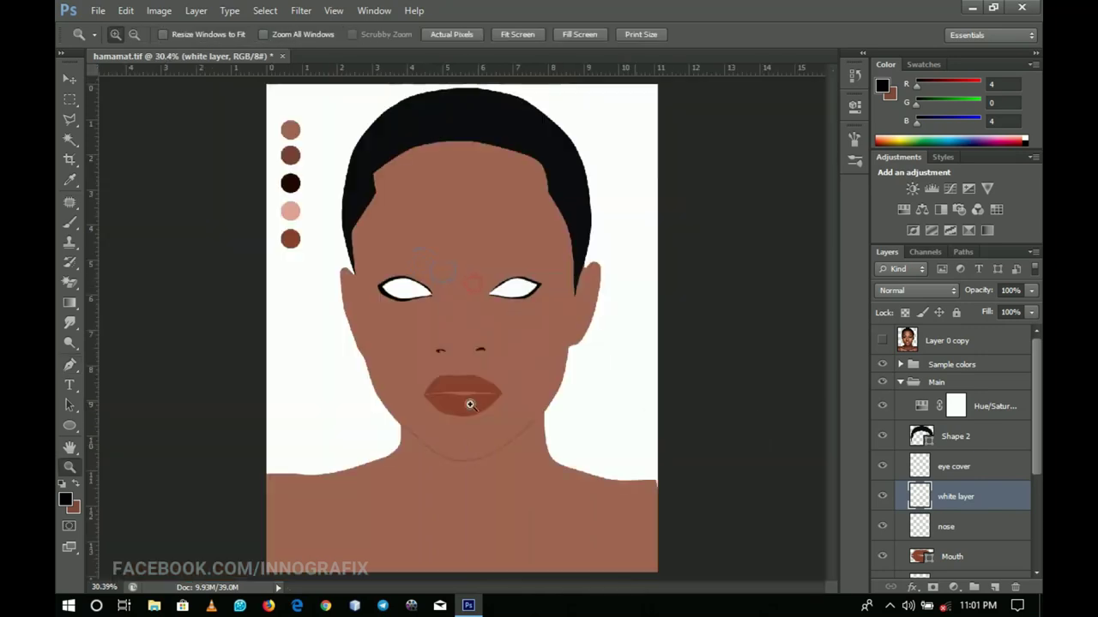
{"action": "key", "text": "ctrl+s"}
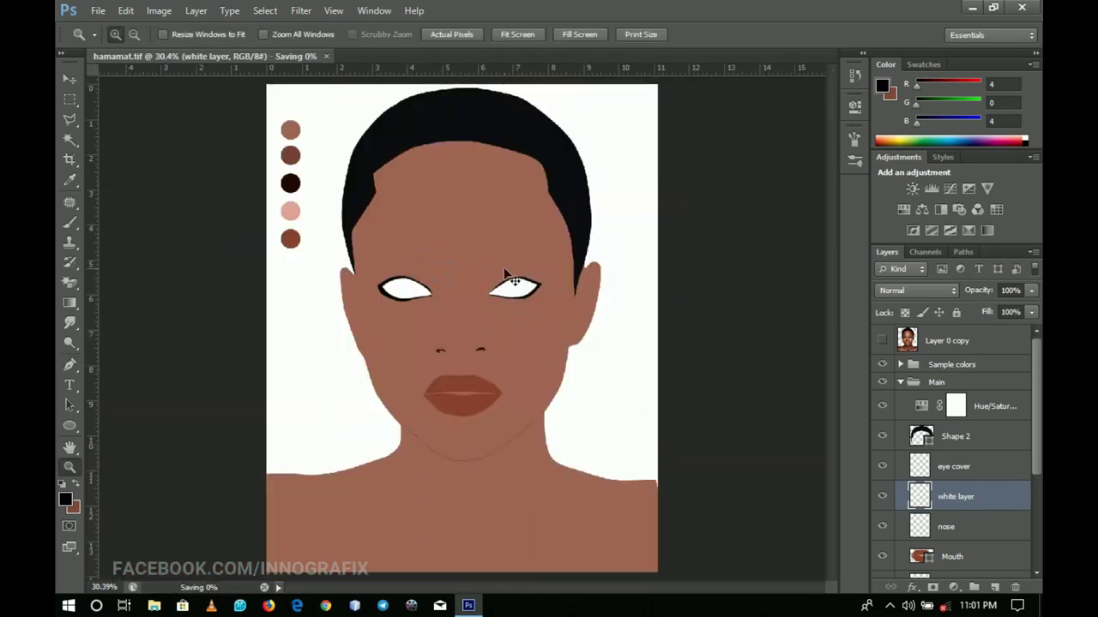
- Examine both white eye shapes against the reference photo, and inspect the left-hand eye up close
{"action": "left_click", "coordinate": [480, 273]}
{"action": "left_click", "coordinate": [479, 273]}
{"action": "left_click_drag", "start_coordinate": [480, 297], "coordinate": [662, 358]}
{"action": "left_click", "coordinate": [543, 364]}
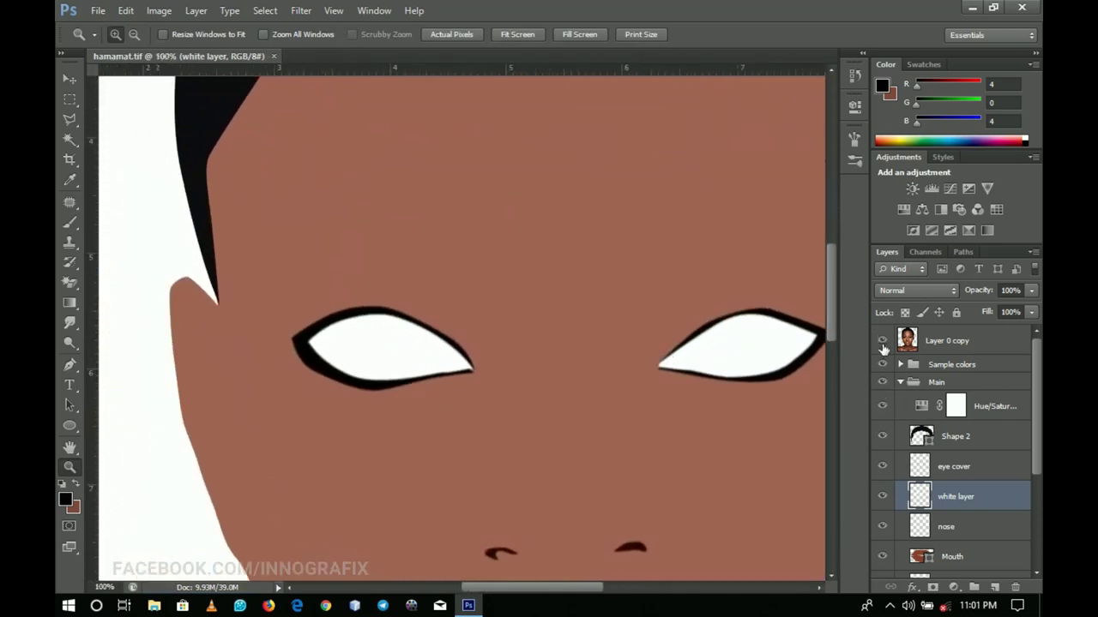
{"action": "left_click", "coordinate": [882, 342]}
{"action": "left_click", "coordinate": [882, 341]}
{"action": "left_click", "coordinate": [370, 345]}
{"action": "left_click", "coordinate": [373, 344]}
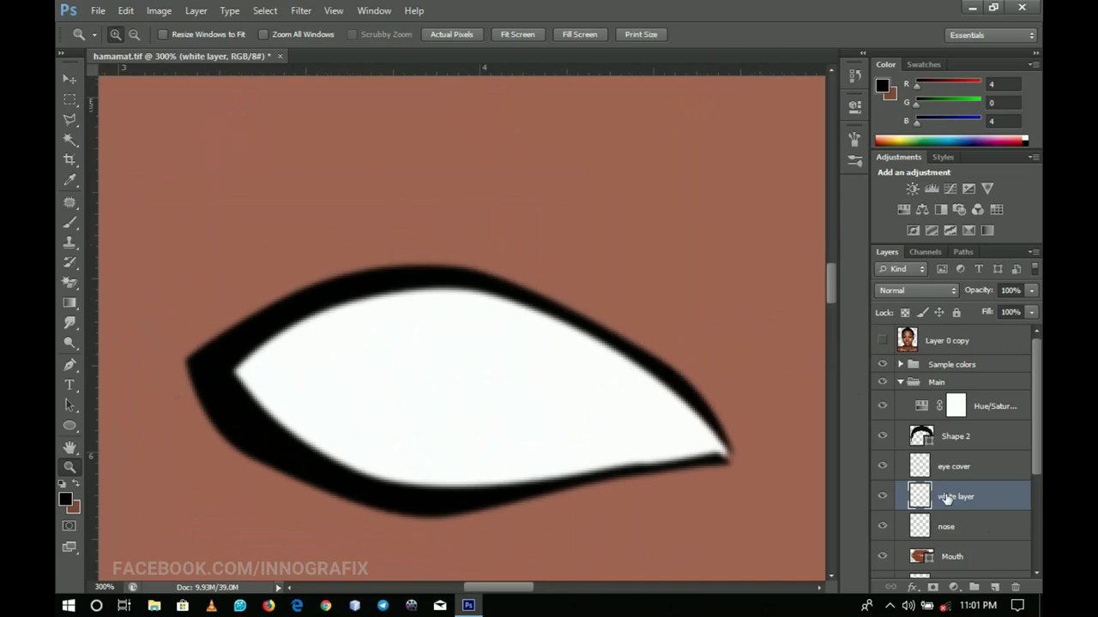
- Show the reference photo and draw a black ellipse of about 89 by 82 px over the left-hand eye's iris
{"action": "left_click", "coordinate": [882, 341]}
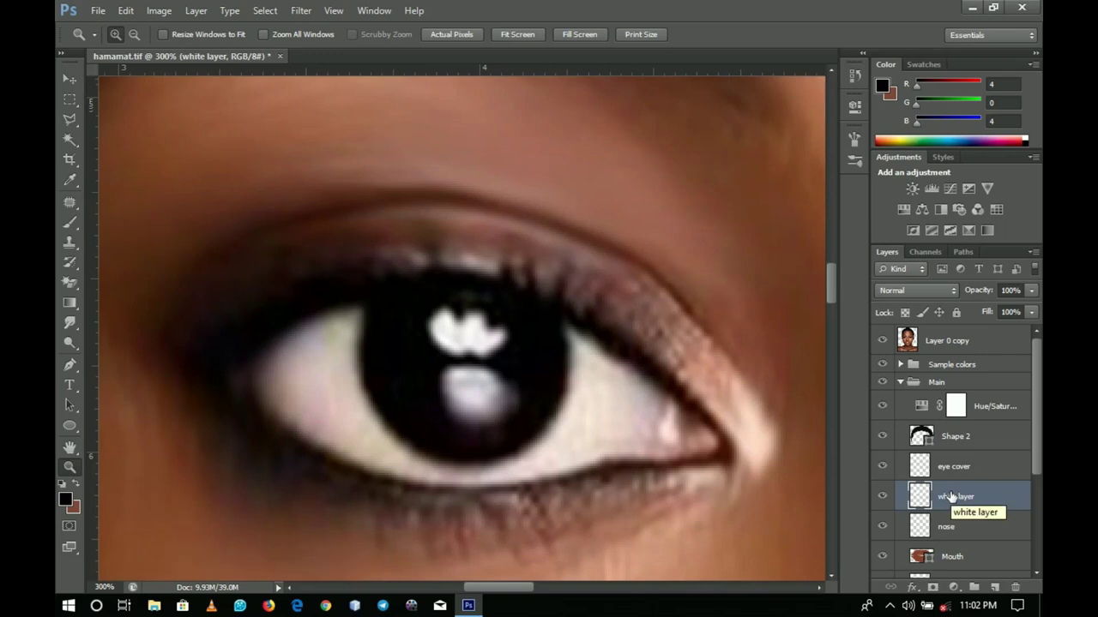
{"action": "left_click", "coordinate": [70, 425]}
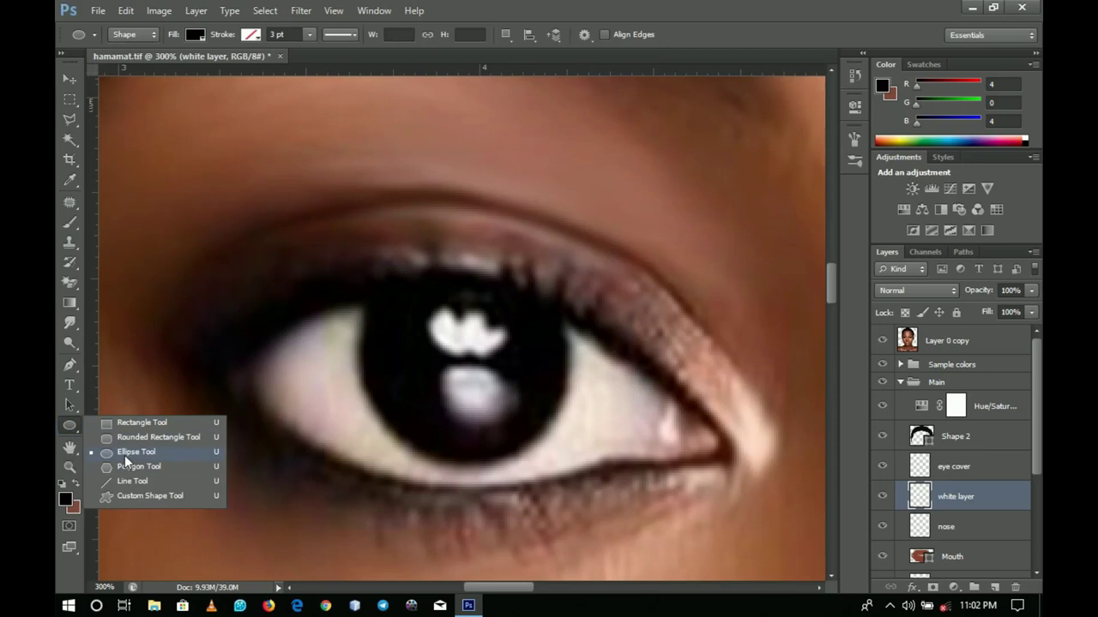
{"action": "left_click", "coordinate": [125, 454]}
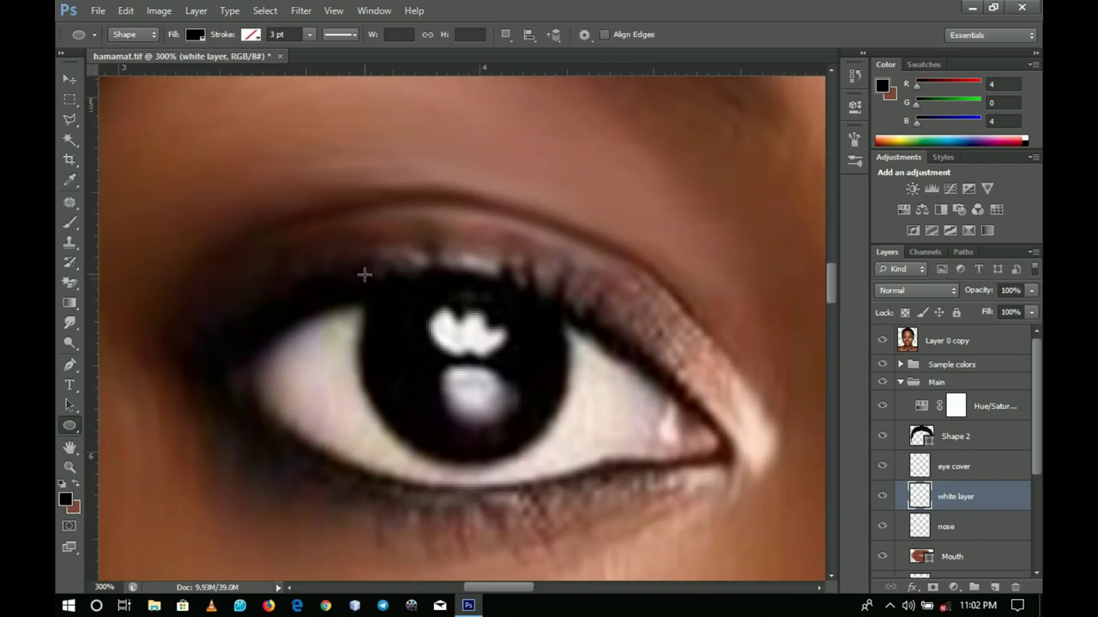
{"action": "left_click_drag", "start_coordinate": [363, 274], "coordinate": [568, 462]}
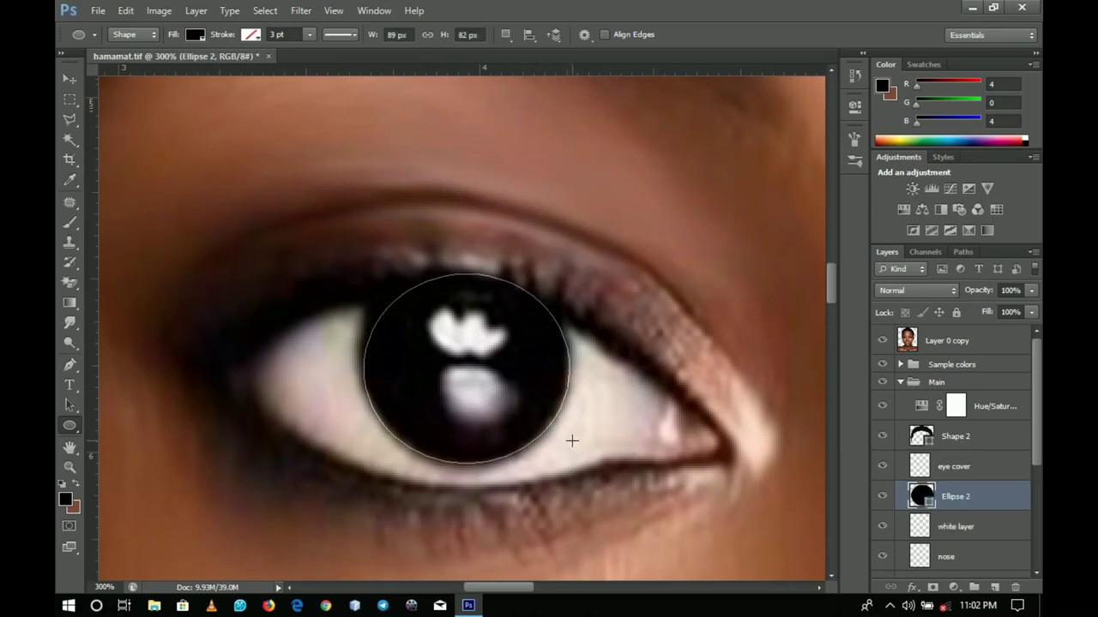
- Warp the black ellipse over the left-hand eye so its top flattens beneath the upper lid, following the reference iris
{"action": "key", "text": "ctrl+t"}
{"action": "right_click", "coordinate": [551, 342]}
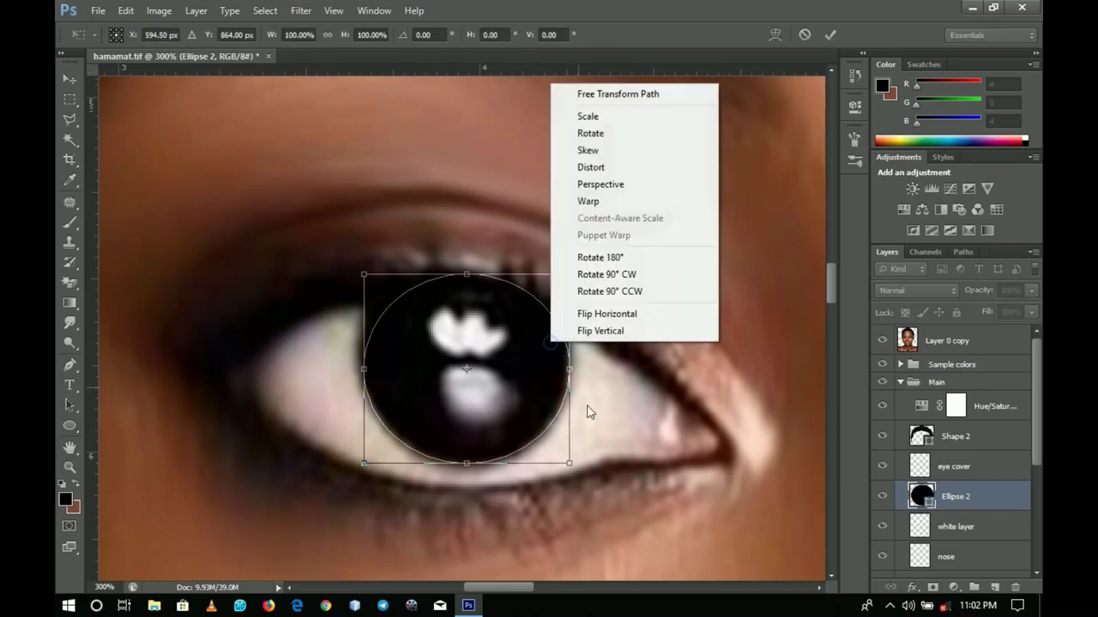
{"action": "left_click", "coordinate": [611, 202]}
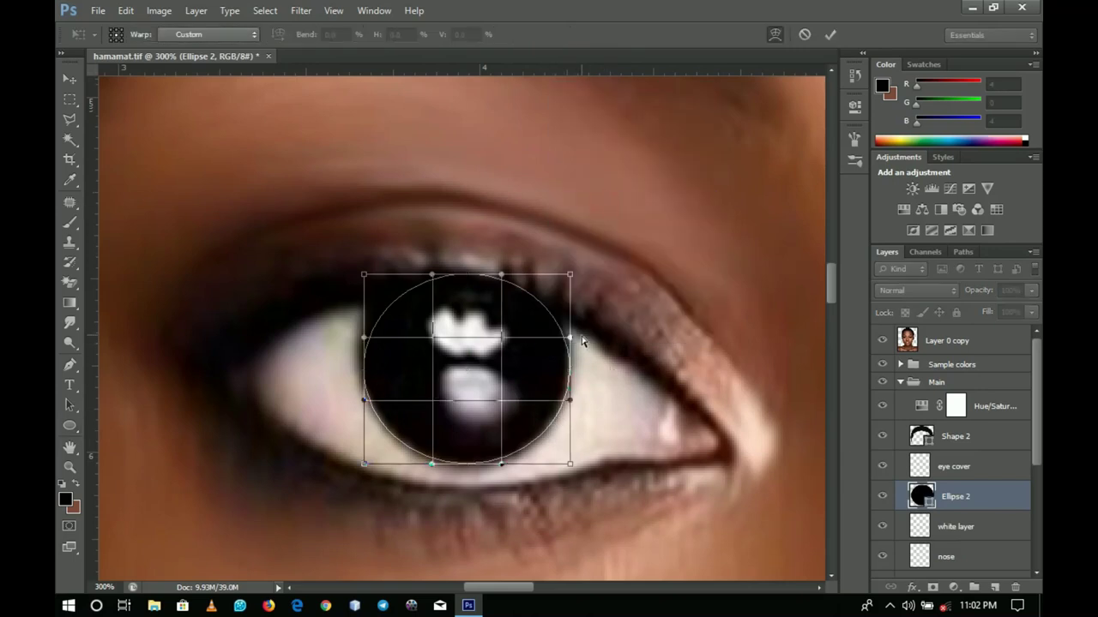
{"action": "left_click_drag", "start_coordinate": [573, 340], "coordinate": [570, 300]}
{"action": "left_click_drag", "start_coordinate": [364, 337], "coordinate": [351, 234]}
{"action": "left_click_drag", "start_coordinate": [429, 275], "coordinate": [421, 300]}
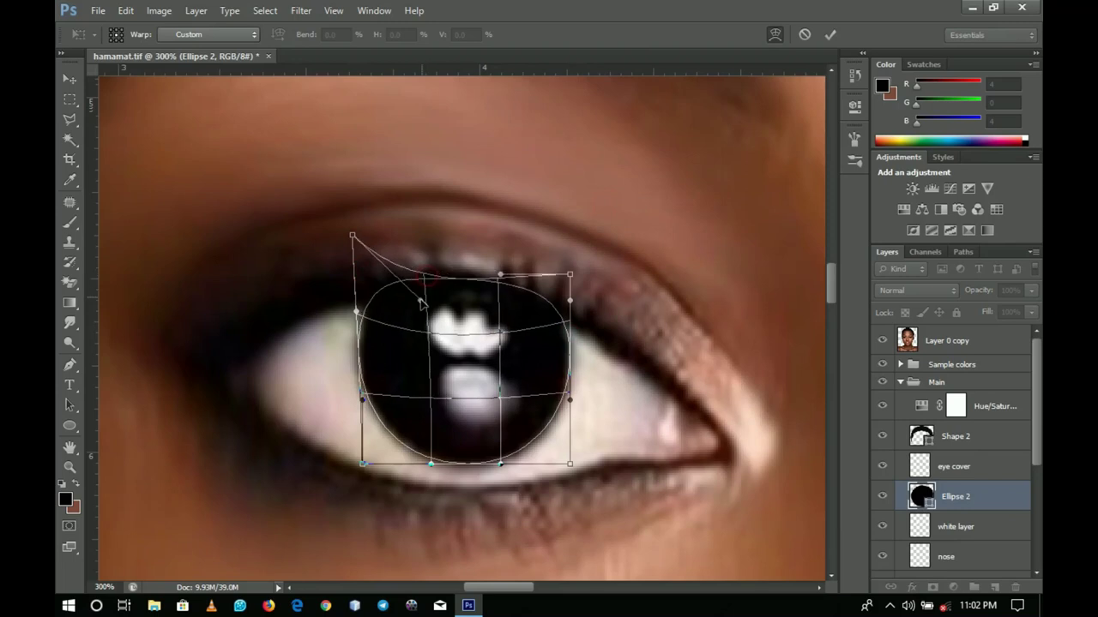
{"action": "left_click_drag", "start_coordinate": [502, 274], "coordinate": [500, 285]}
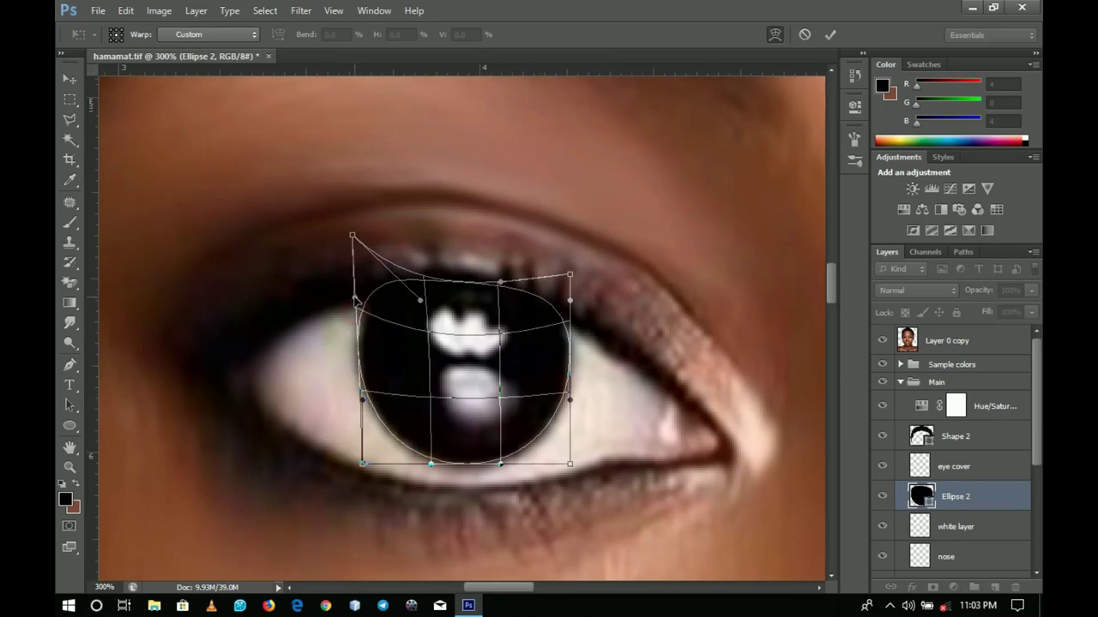
{"action": "left_click_drag", "start_coordinate": [422, 307], "coordinate": [422, 320]}
{"action": "left_click_drag", "start_coordinate": [502, 285], "coordinate": [504, 291]}
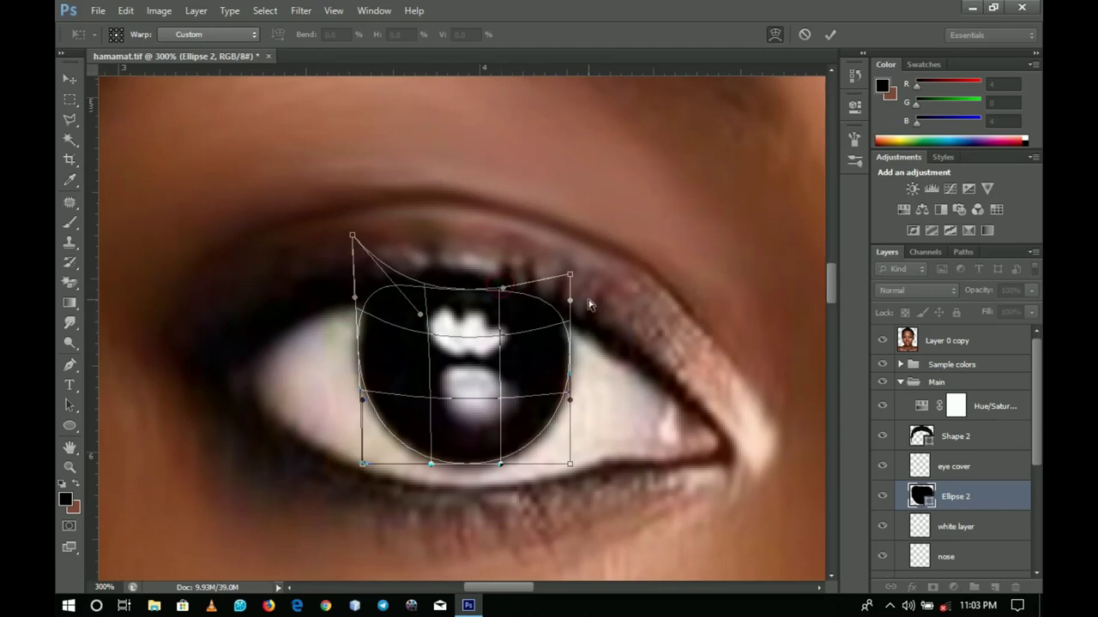
{"action": "mouse_move", "coordinate": [573, 307]}
{"action": "left_mouse_down"}
{"action": "mouse_move", "coordinate": [573, 290]}
{"action": "mouse_move", "coordinate": [572, 305]}
{"action": "left_mouse_up"}
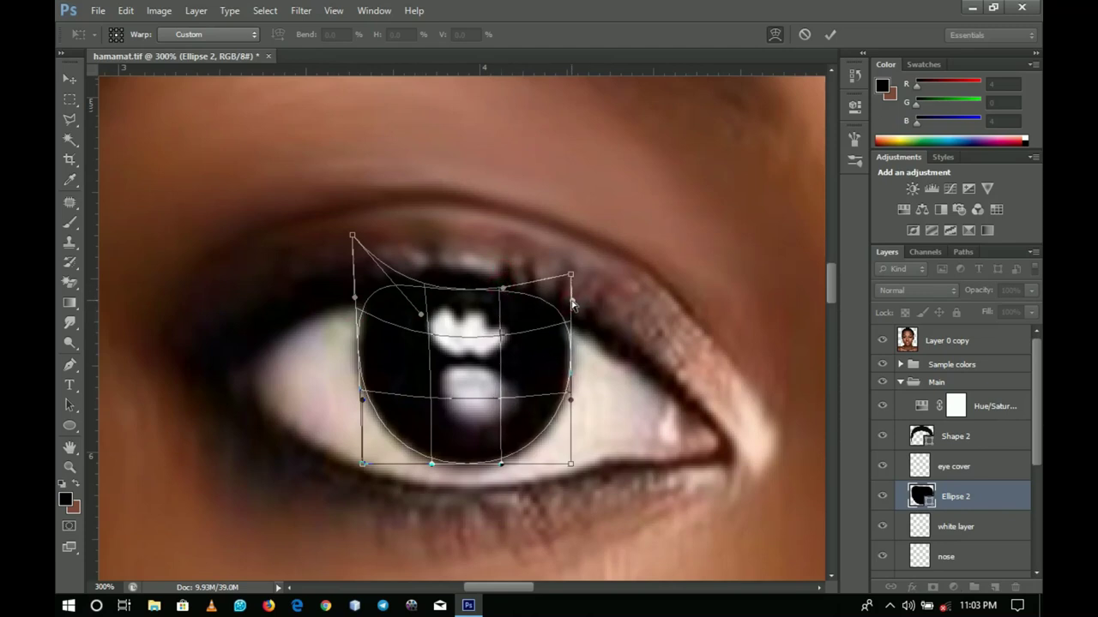
{"action": "left_click_drag", "start_coordinate": [571, 401], "coordinate": [572, 406]}
{"action": "key", "text": "Return"}
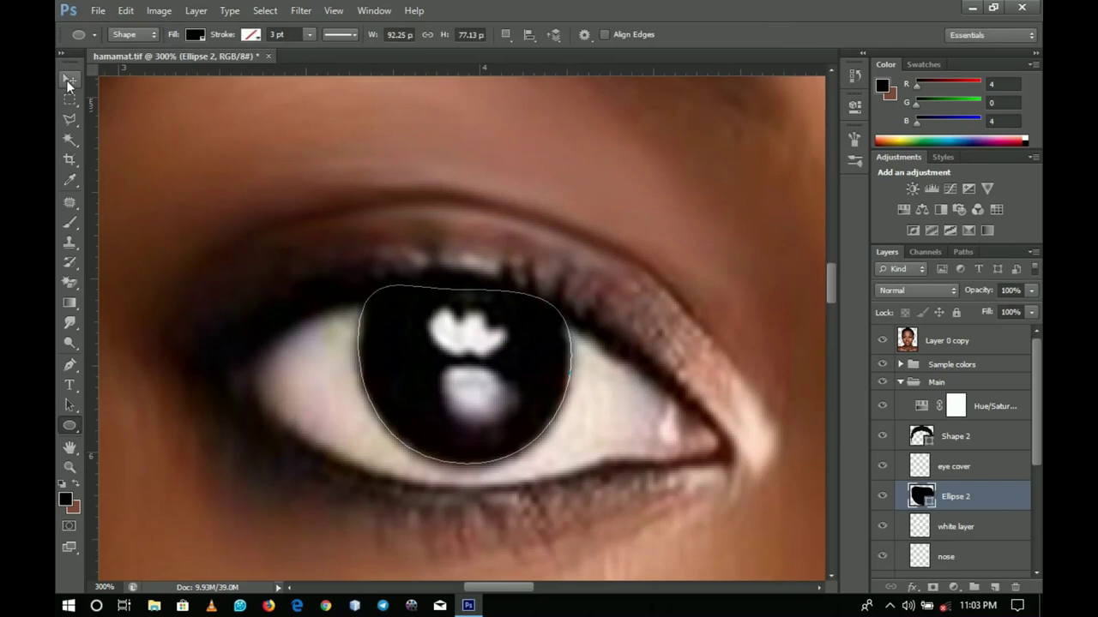
- Hide the reference photo and nudge the left-hand iris up two steps so its top tucks beneath the eyeliner
{"action": "left_click", "coordinate": [68, 80]}
{"action": "left_click", "coordinate": [883, 342]}
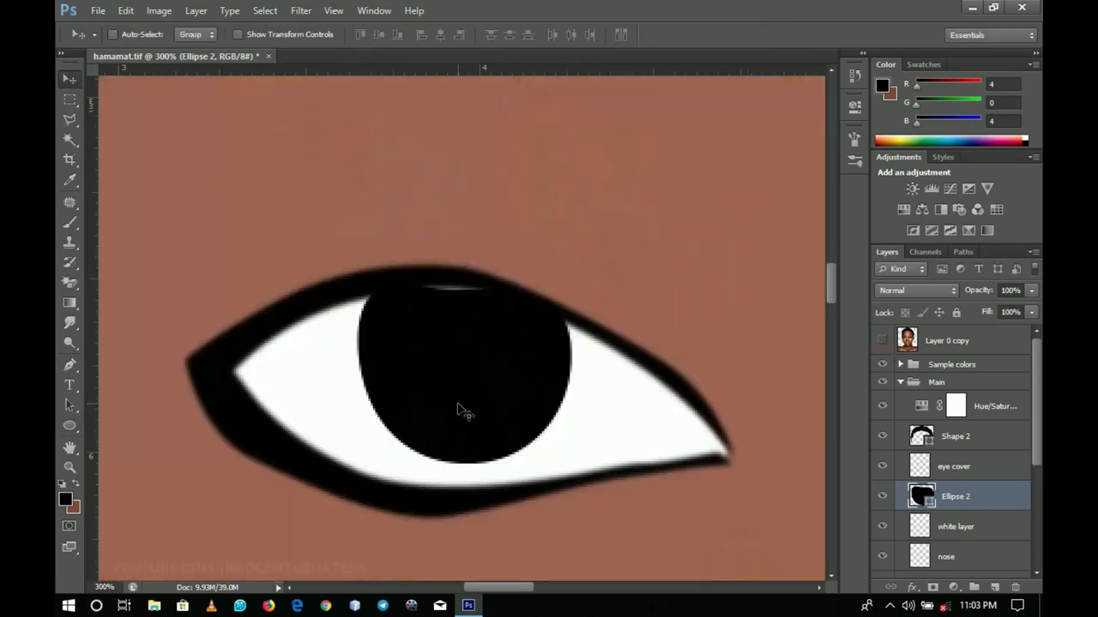
{"action": "key", "text": "Up"}
{"action": "key", "text": "Up"}
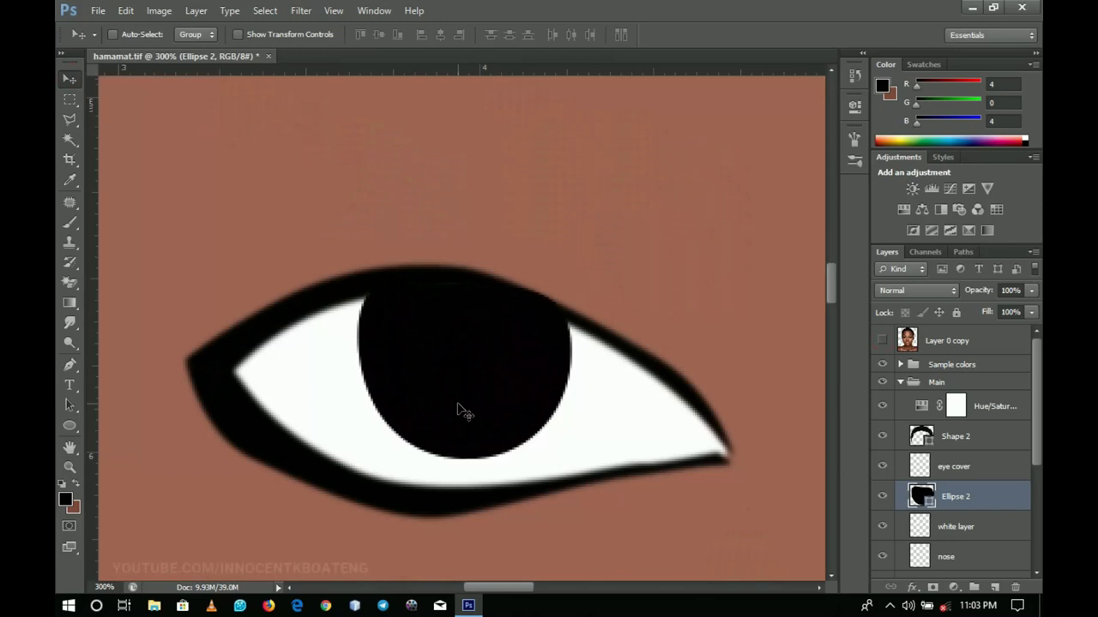
- Warp the left-hand iris again, pulling its upper inner corner inward and slightly down to stay within the eyeliner
{"action": "key", "text": "ctrl+t"}
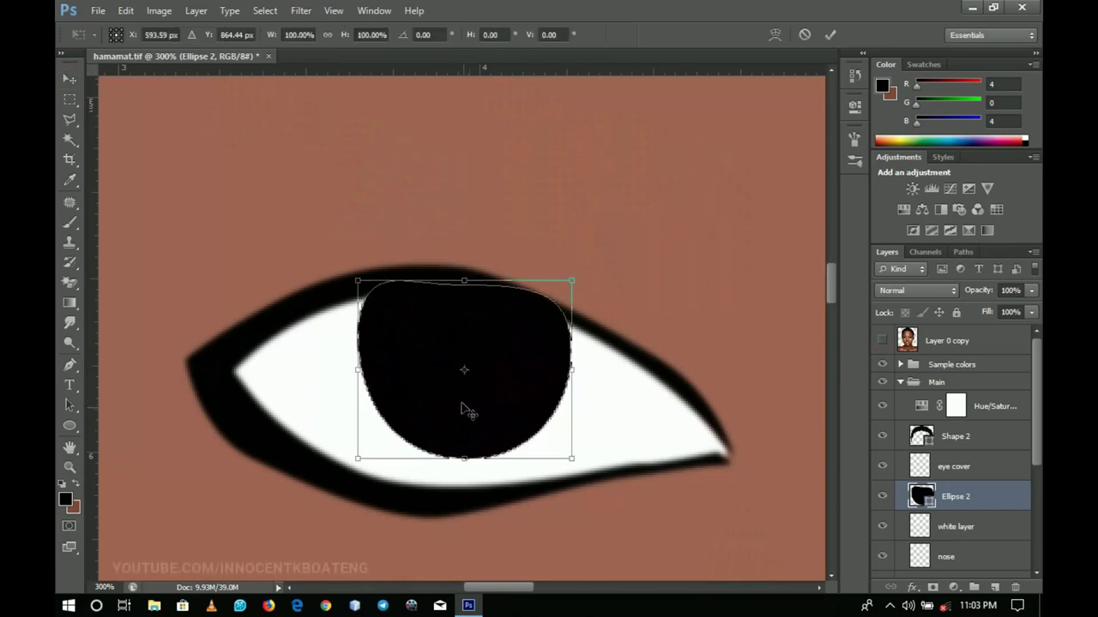
{"action": "right_click", "coordinate": [465, 366]}
{"action": "left_click", "coordinate": [498, 221]}
{"action": "left_click_drag", "start_coordinate": [573, 289], "coordinate": [562, 293]}
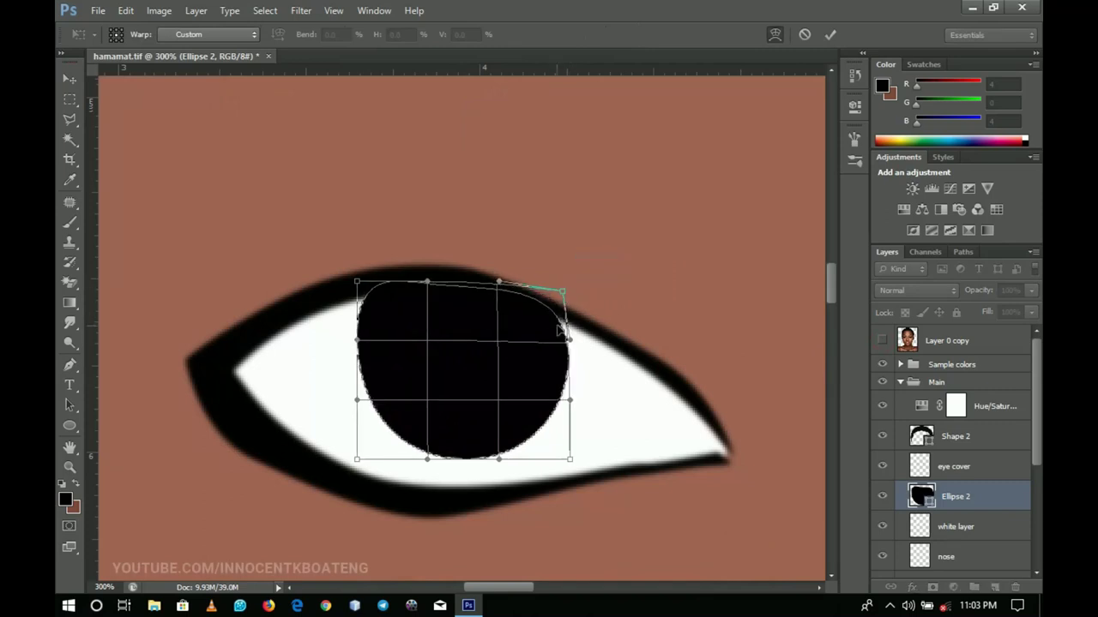
{"action": "key", "text": "Return"}
- Show the reference photo, draw a black ellipse over the right-hand eye's iris and warp its upper edge to fit beneath the lid
{"action": "key", "text": "z"}
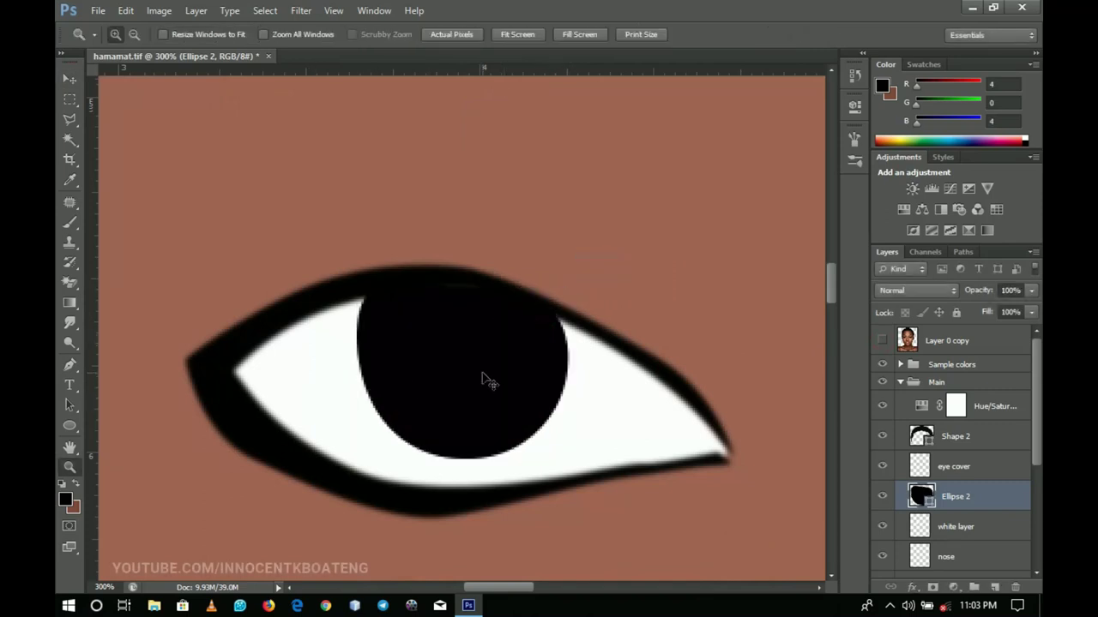
{"action": "right_click", "coordinate": [485, 377]}
{"action": "left_click", "coordinate": [532, 385]}
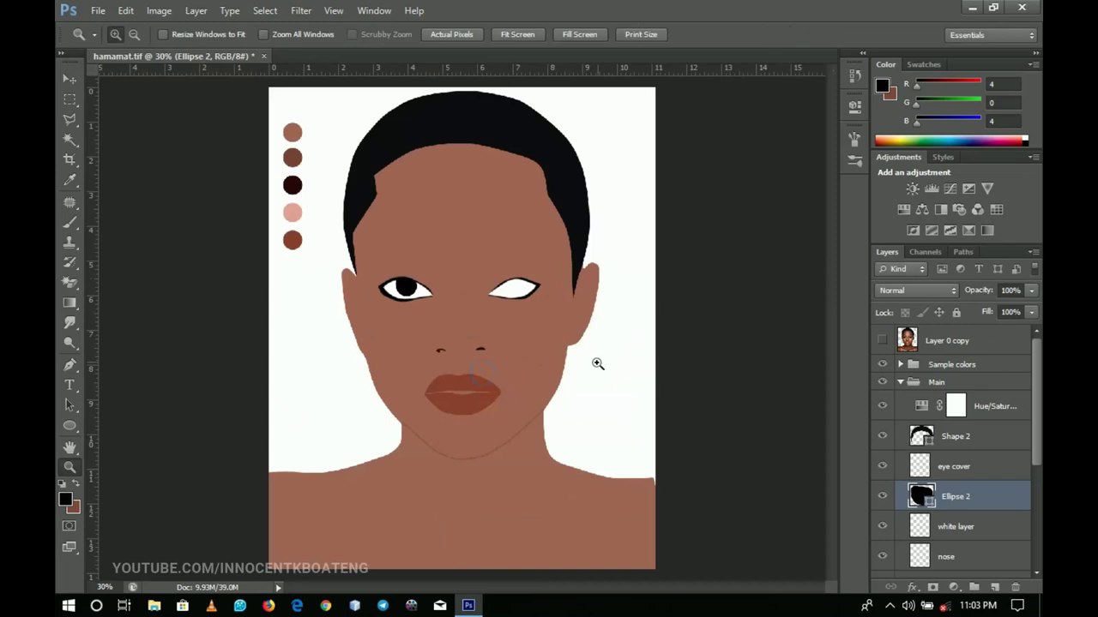
{"action": "left_click", "coordinate": [512, 275]}
{"action": "left_click", "coordinate": [512, 275]}
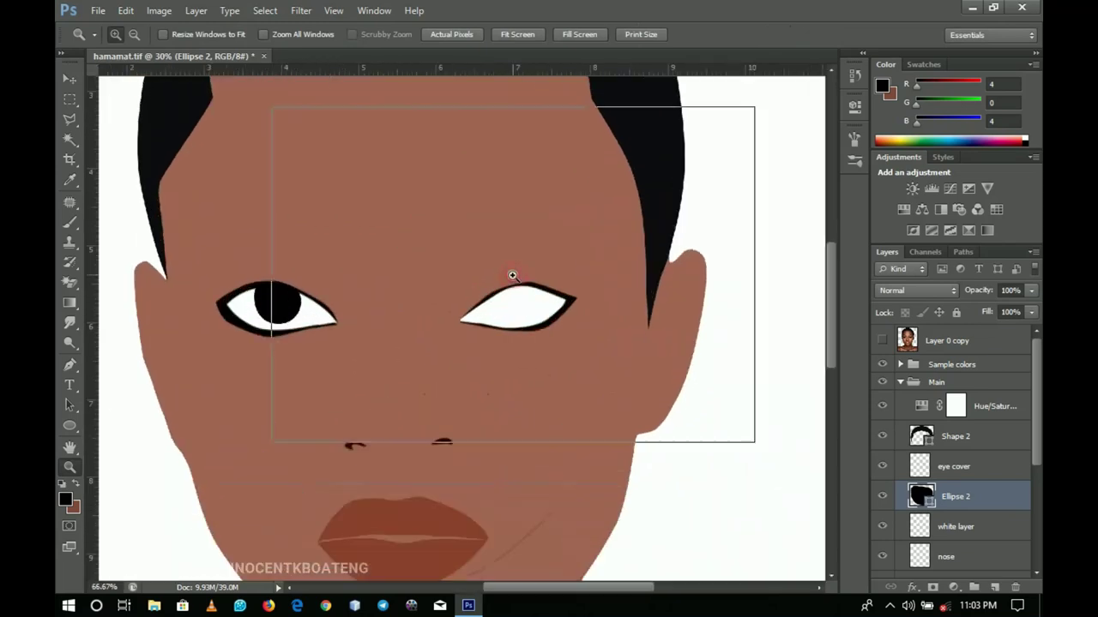
{"action": "left_click", "coordinate": [509, 277]}
{"action": "left_click", "coordinate": [527, 294]}
{"action": "left_click", "coordinate": [530, 296]}
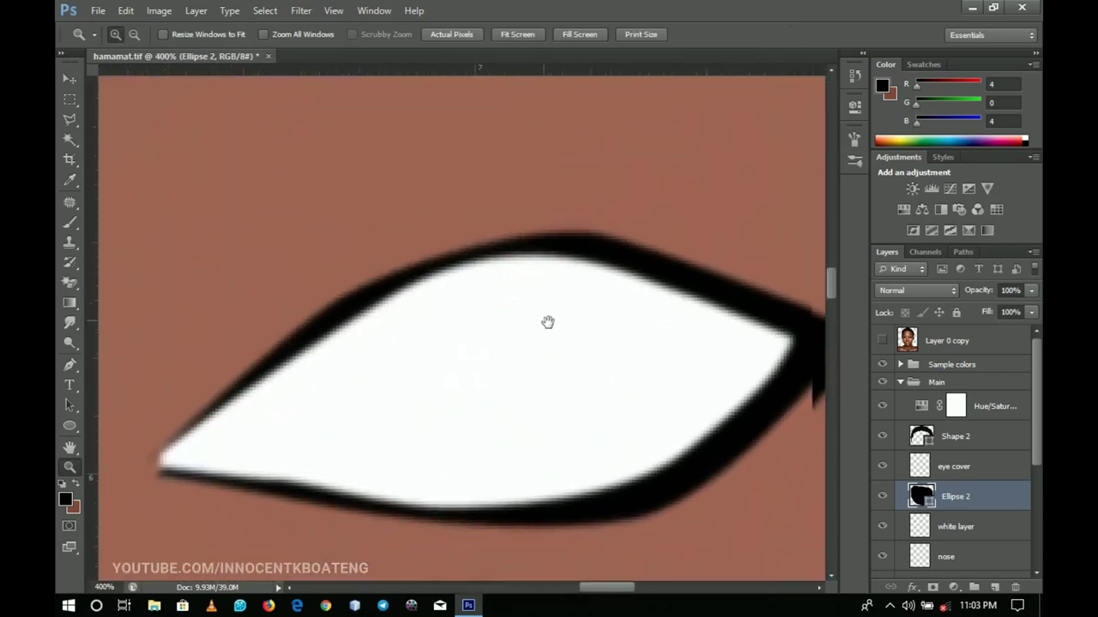
{"action": "left_click", "coordinate": [882, 341]}
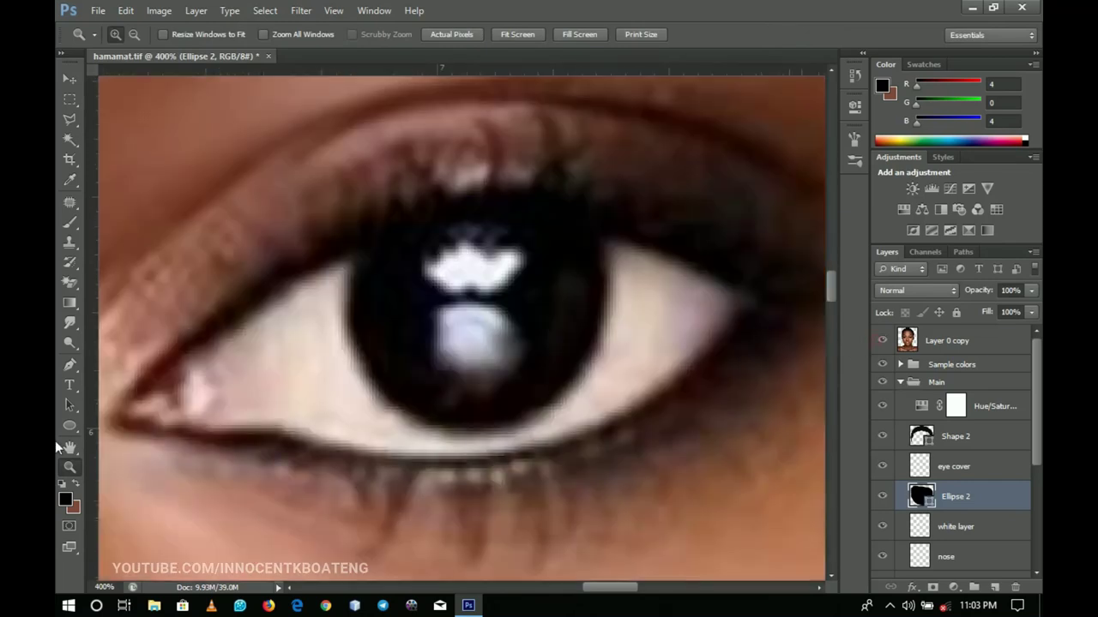
{"action": "left_click", "coordinate": [72, 424]}
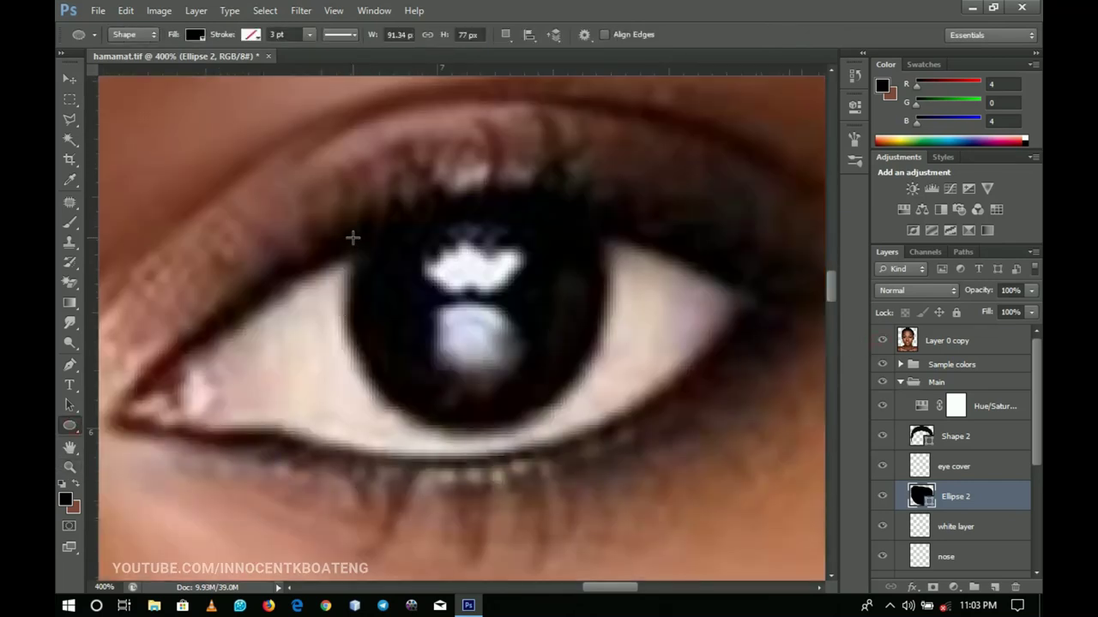
{"action": "left_click_drag", "start_coordinate": [353, 230], "coordinate": [617, 469]}
{"action": "left_click_drag", "start_coordinate": [617, 469], "coordinate": [616, 469]}
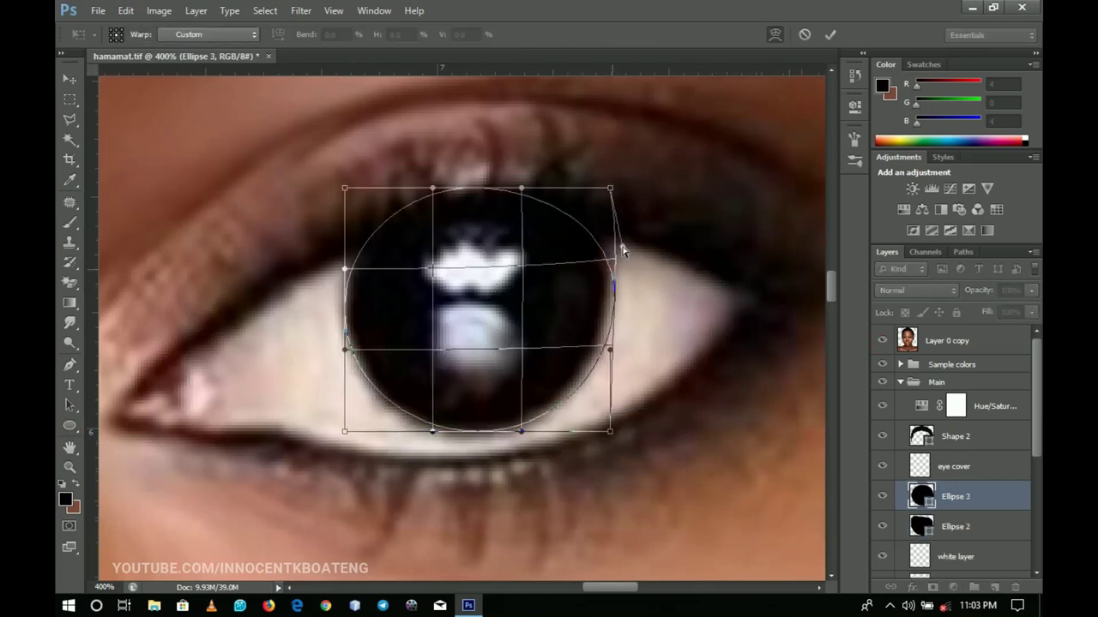
{"action": "left_click_drag", "start_coordinate": [620, 246], "coordinate": [605, 258]}
{"action": "left_click_drag", "start_coordinate": [377, 225], "coordinate": [386, 210]}
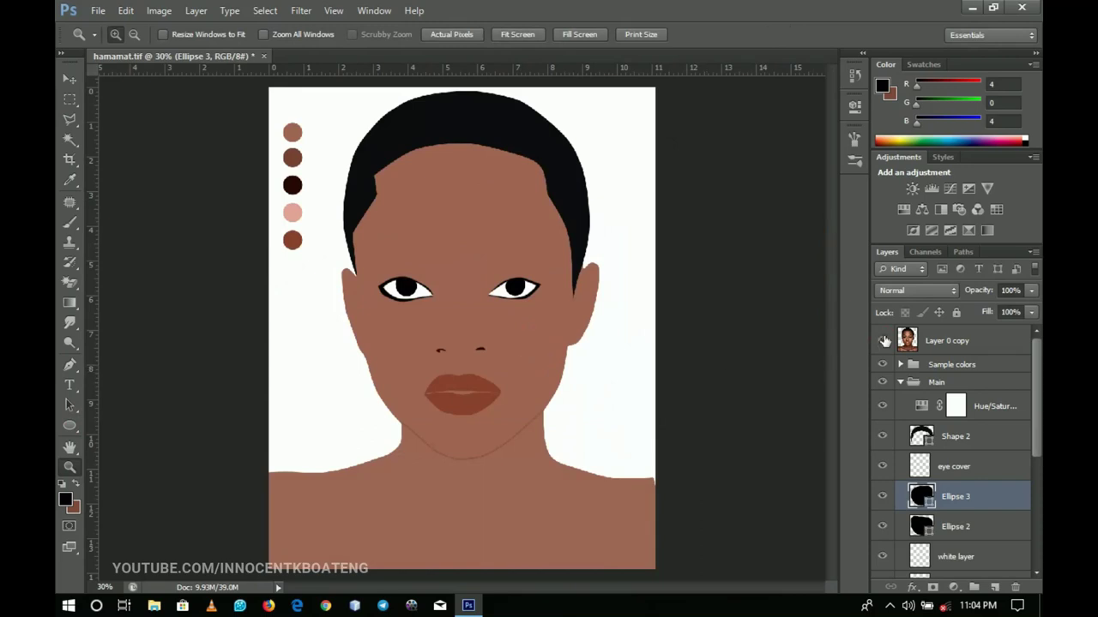
- Compare the portrait's two black irises with the reference photo, and inspect the eyes up close
{"action": "left_click", "coordinate": [884, 341]}
{"action": "left_click", "coordinate": [883, 340]}
{"action": "left_click", "coordinate": [431, 250]}
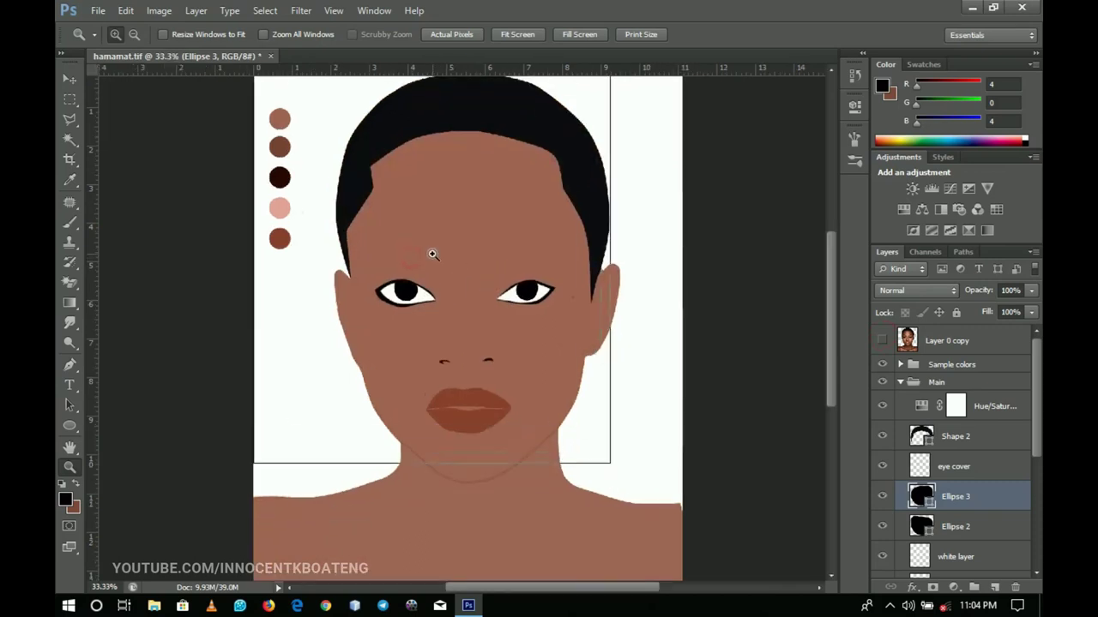
{"action": "left_click", "coordinate": [463, 255]}
{"action": "left_click", "coordinate": [493, 300]}
{"action": "left_click_drag", "start_coordinate": [500, 333], "coordinate": [501, 337]}
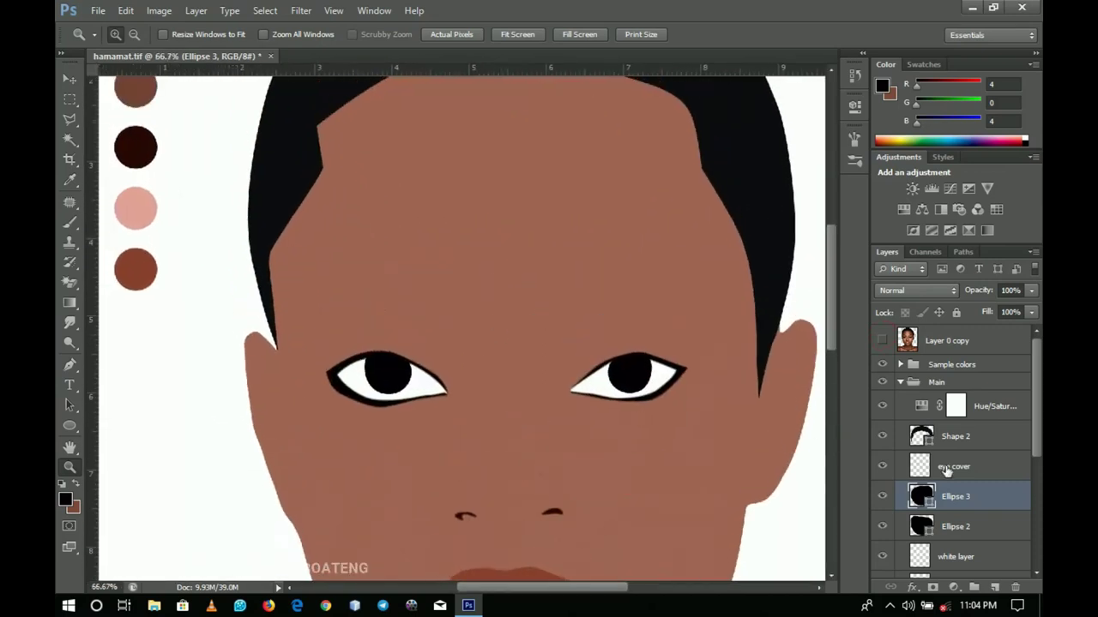
- Select the eye cover layer, show the reference photo around the eyebrows and set the Pen tool to Shape mode
{"action": "left_click", "coordinate": [946, 469]}
{"action": "left_click_drag", "start_coordinate": [582, 382], "coordinate": [501, 395]}
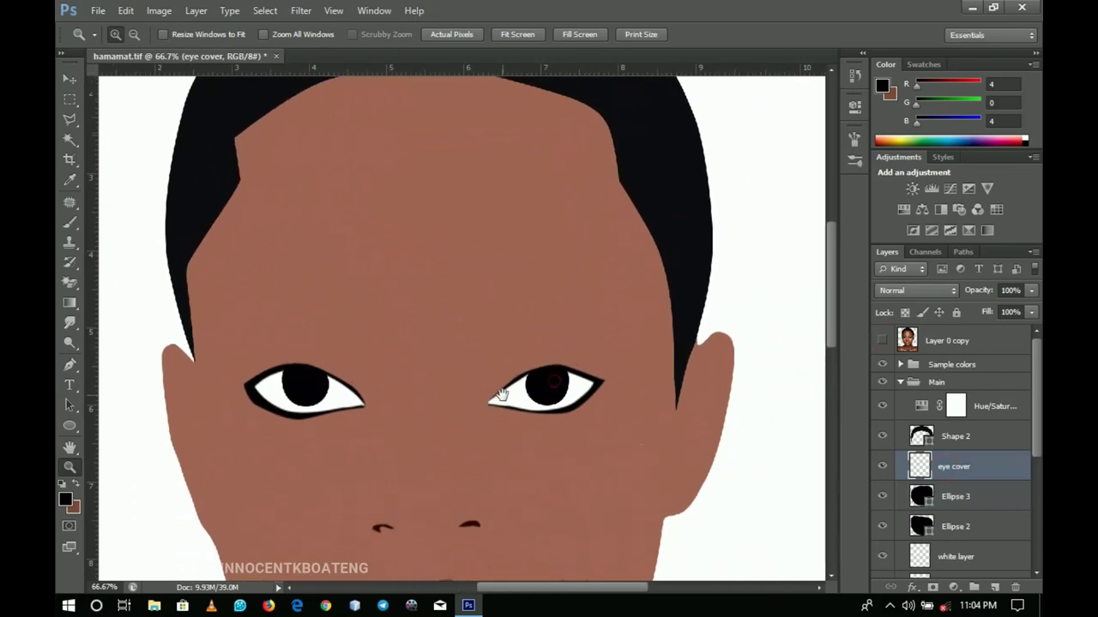
{"action": "left_click_drag", "start_coordinate": [448, 362], "coordinate": [494, 357]}
{"action": "left_click", "coordinate": [449, 355]}
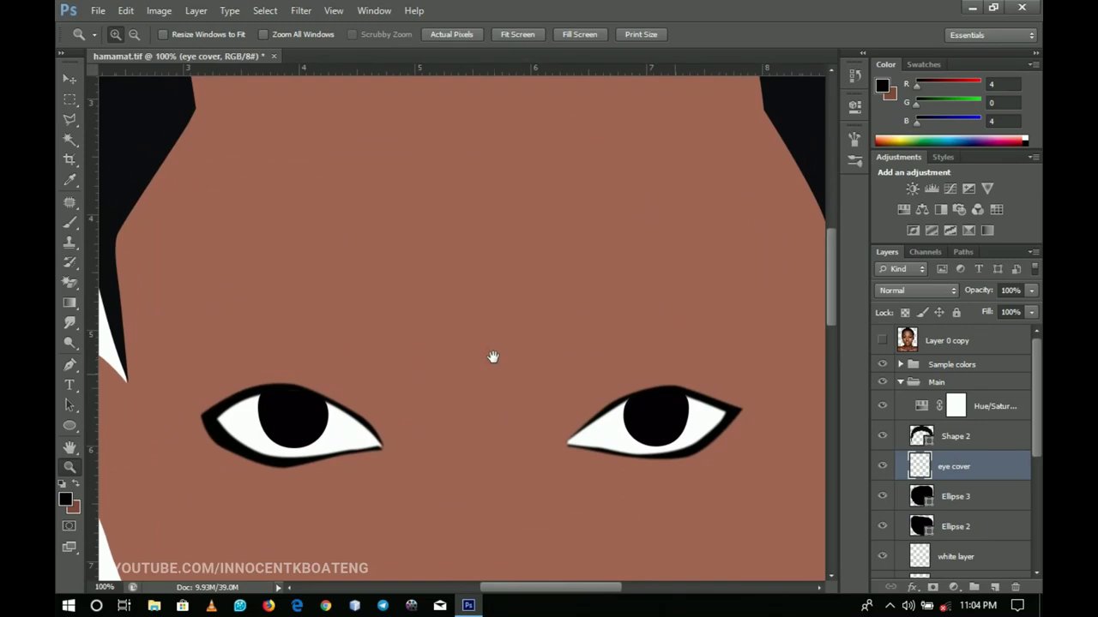
{"action": "left_click", "coordinate": [882, 340]}
{"action": "left_click_drag", "start_coordinate": [580, 359], "coordinate": [527, 388]}
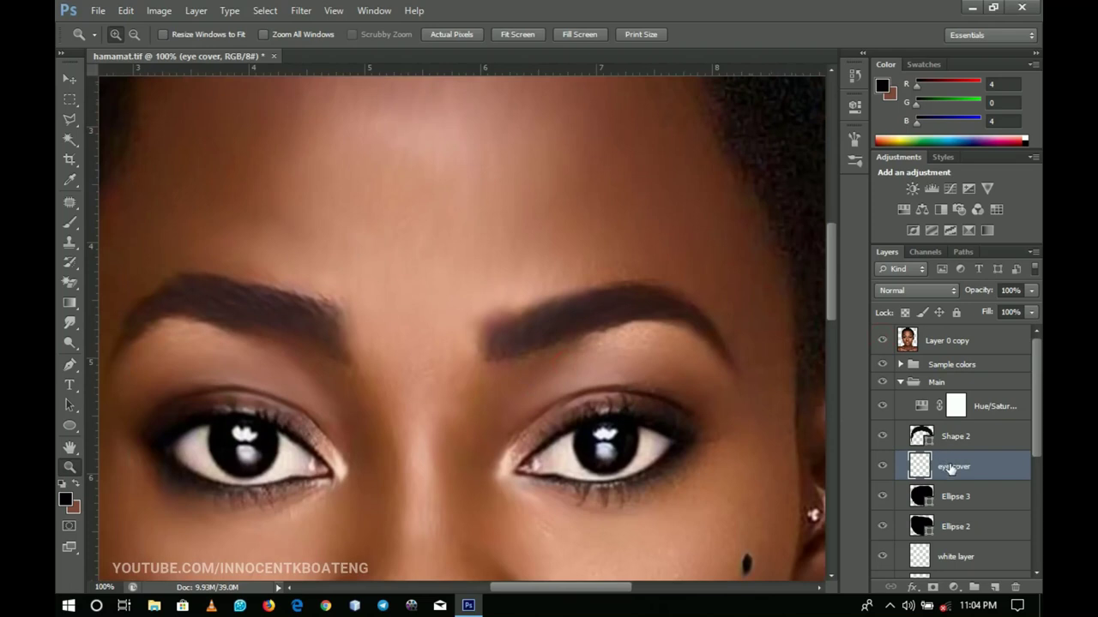
{"action": "left_click", "coordinate": [71, 368]}
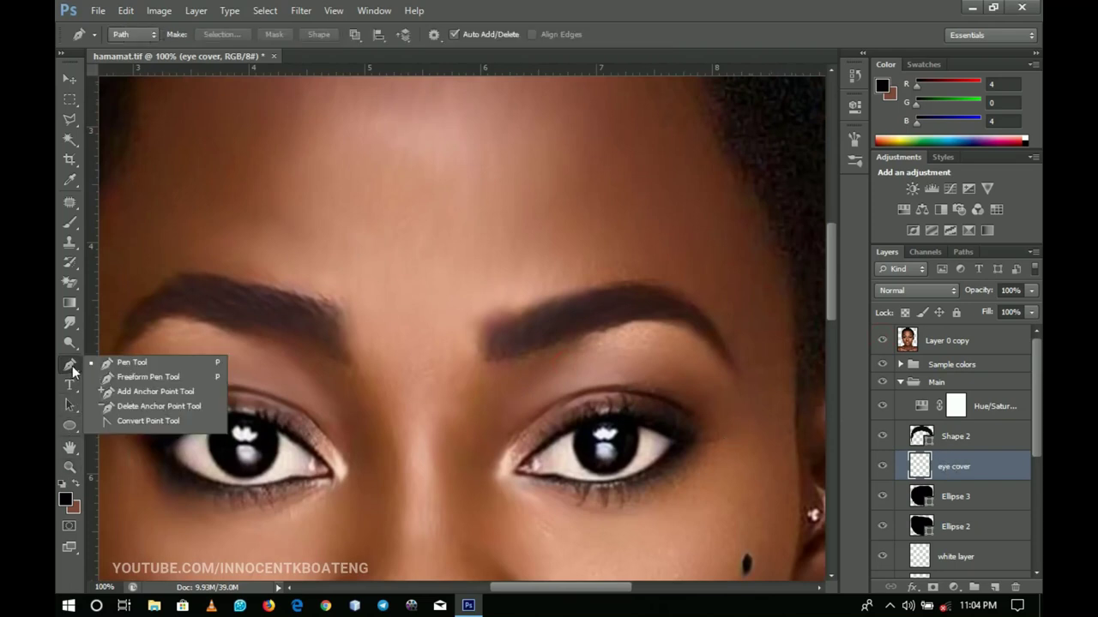
{"action": "left_click", "coordinate": [150, 366]}
{"action": "left_click", "coordinate": [133, 35]}
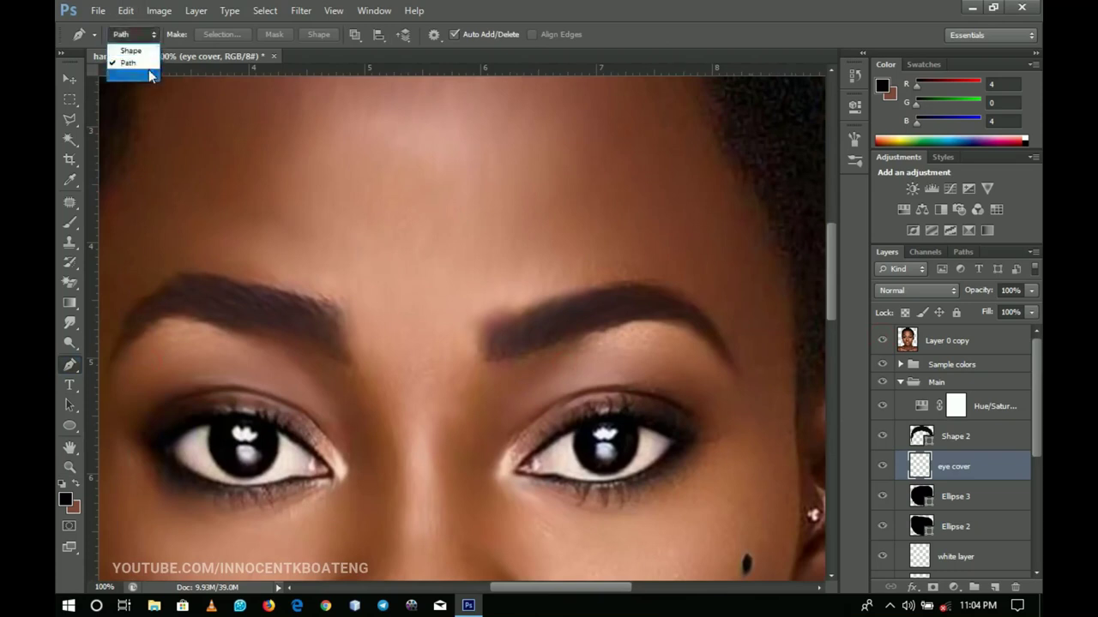
{"action": "left_click", "coordinate": [120, 48]}
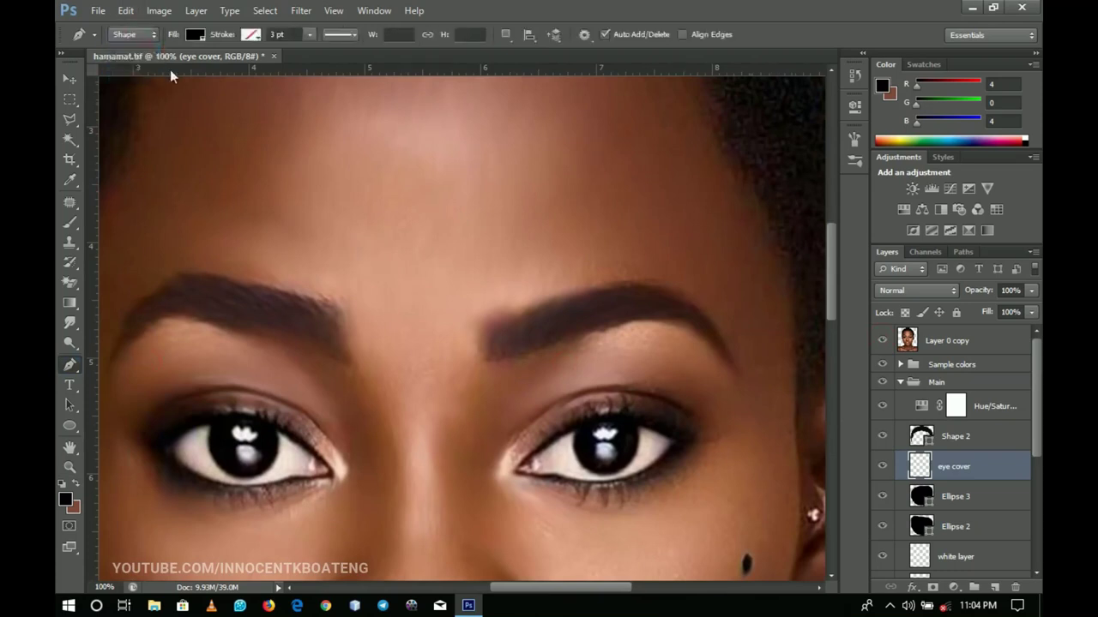
- Trace the right-hand eyebrow with the Pen tool as a closed curved shape of about 326 by 109 px
{"action": "left_click", "coordinate": [485, 360]}
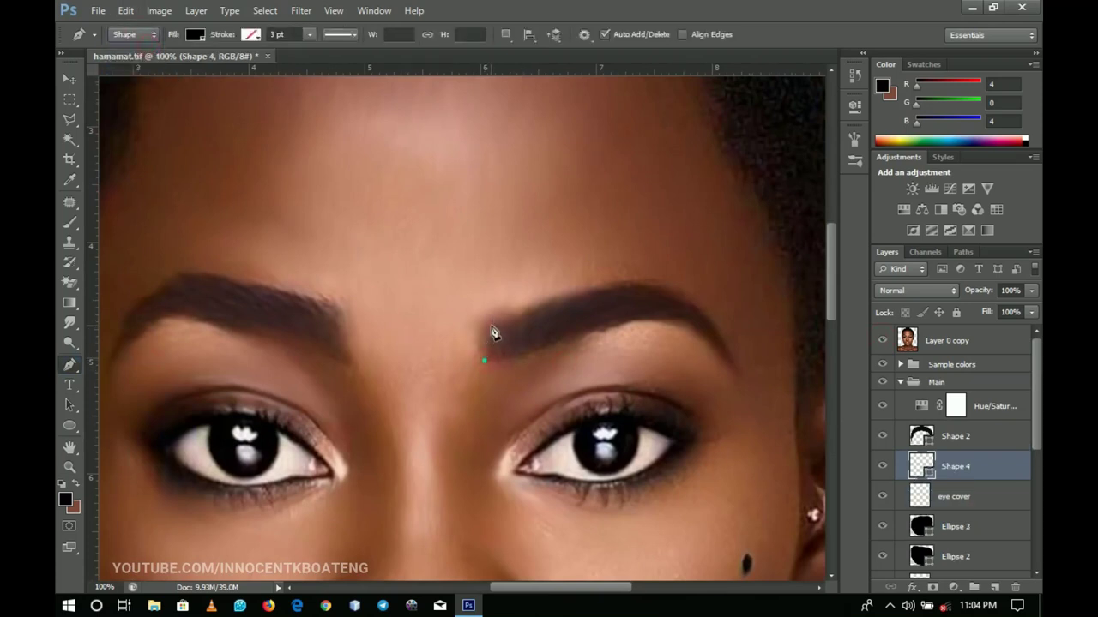
{"action": "left_click", "coordinate": [490, 321]}
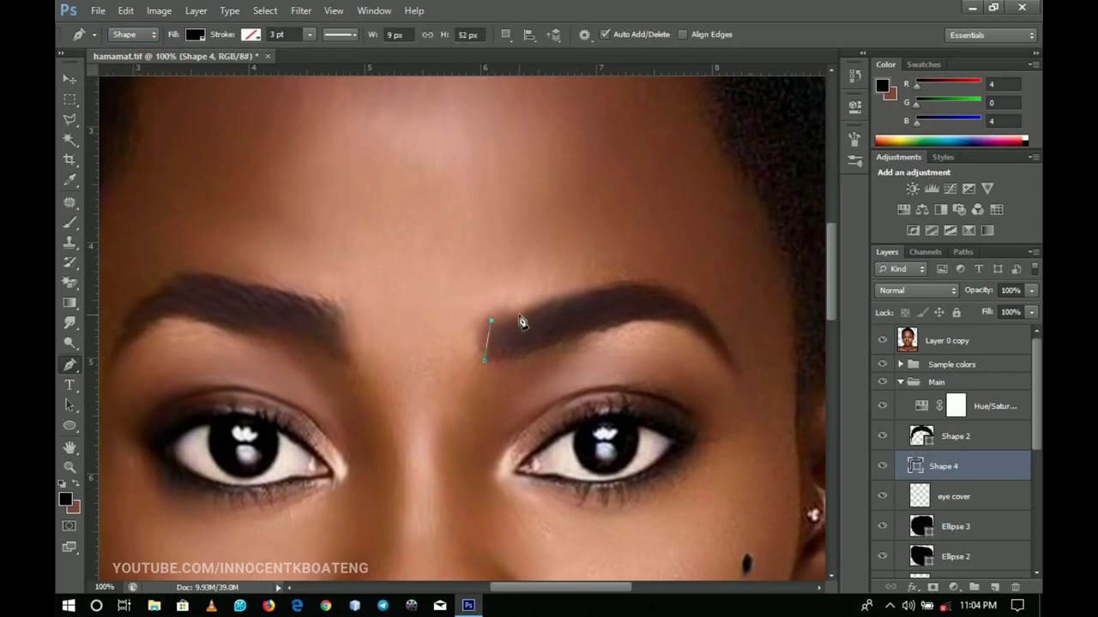
{"action": "left_click", "coordinate": [591, 297]}
{"action": "left_click_drag", "start_coordinate": [591, 295], "coordinate": [617, 283]}
{"action": "left_click_drag", "start_coordinate": [686, 298], "coordinate": [708, 314]}
{"action": "left_click_drag", "start_coordinate": [727, 353], "coordinate": [661, 326]}
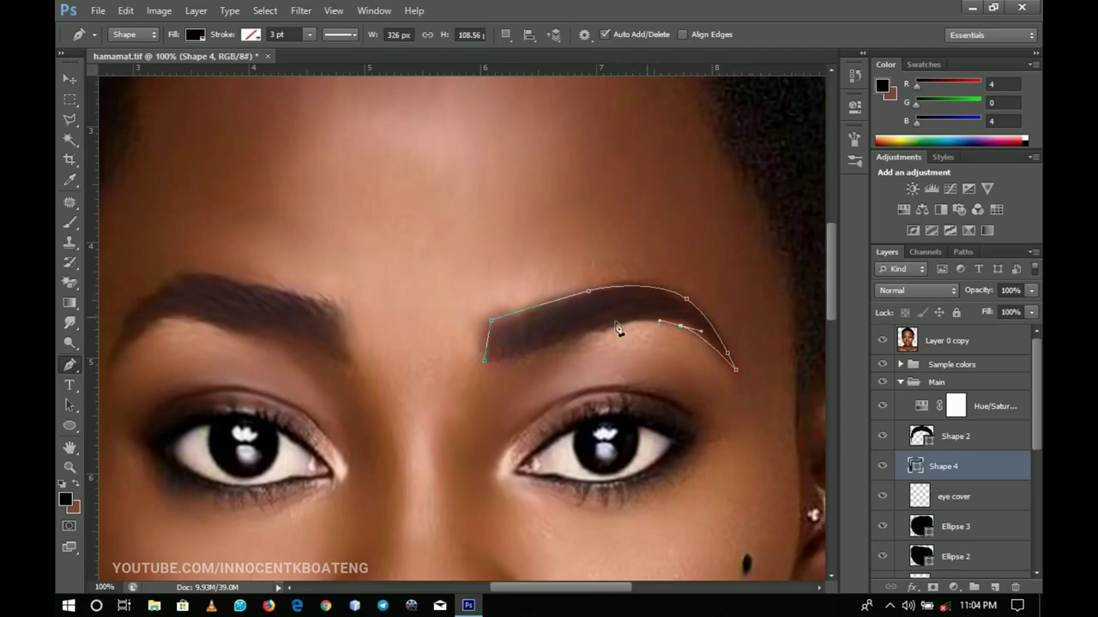
{"action": "left_click_drag", "start_coordinate": [593, 333], "coordinate": [537, 349]}
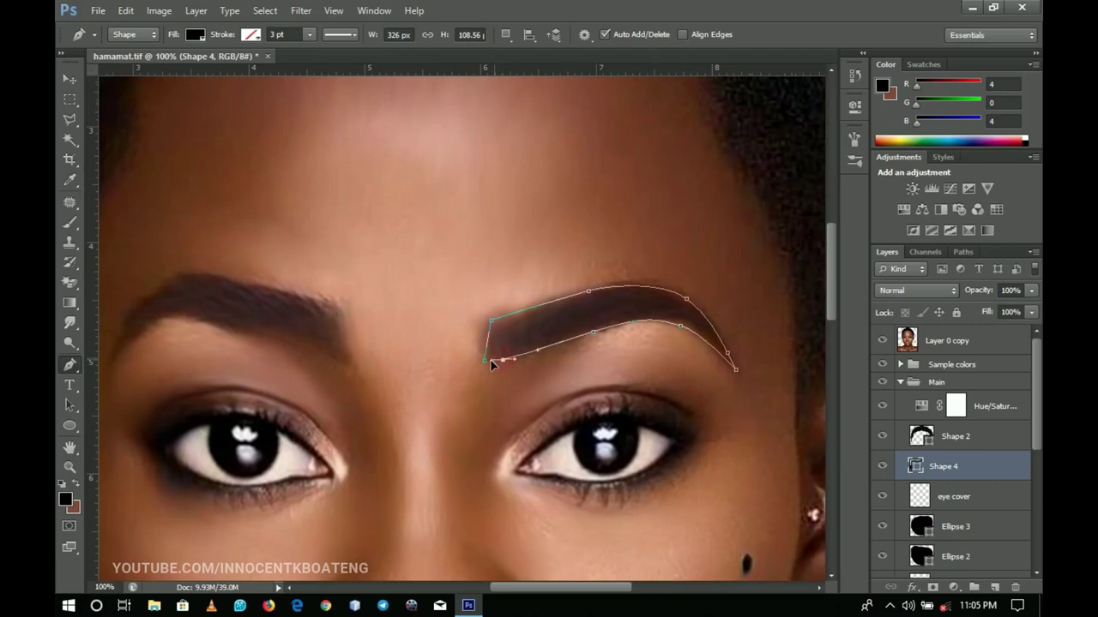
{"action": "left_click", "coordinate": [485, 364]}
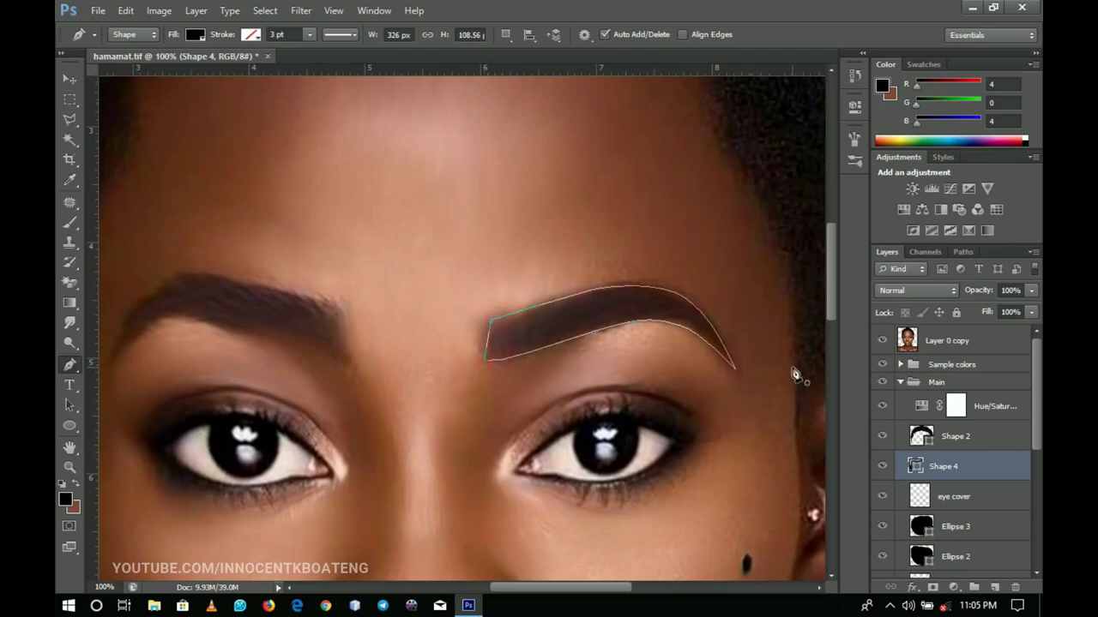
- Sample the photo's eyebrow colour for the right-hand eyebrow shape and darken the fill to 0f0d0d
{"action": "double_click", "coordinate": [915, 467]}
{"action": "left_click_drag", "start_coordinate": [571, 314], "coordinate": [533, 325]}
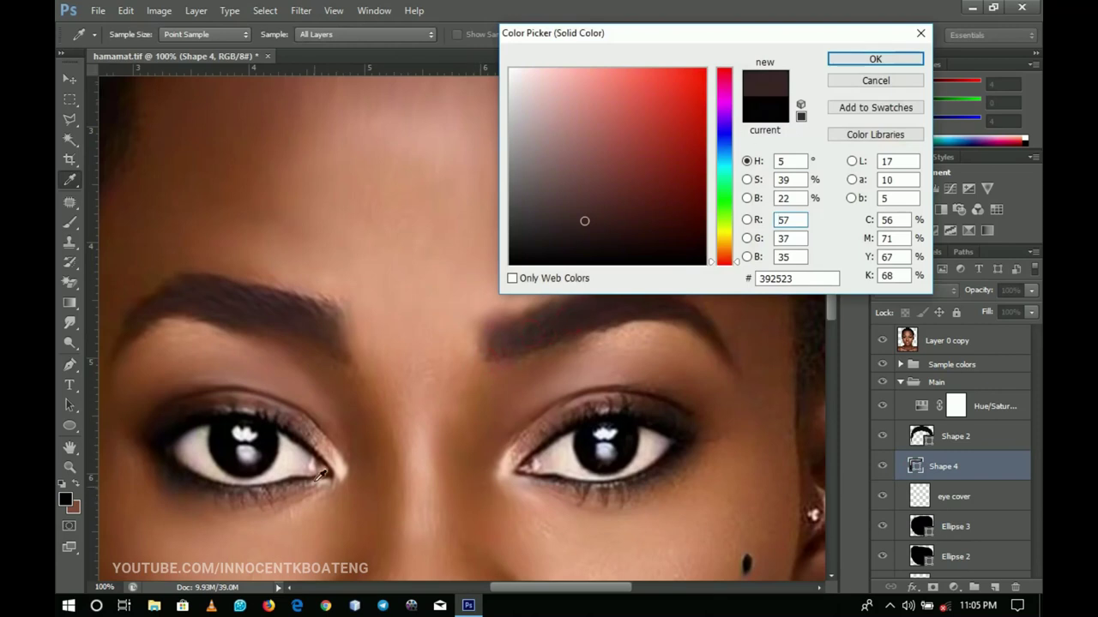
{"action": "left_click_drag", "start_coordinate": [561, 247], "coordinate": [536, 253]}
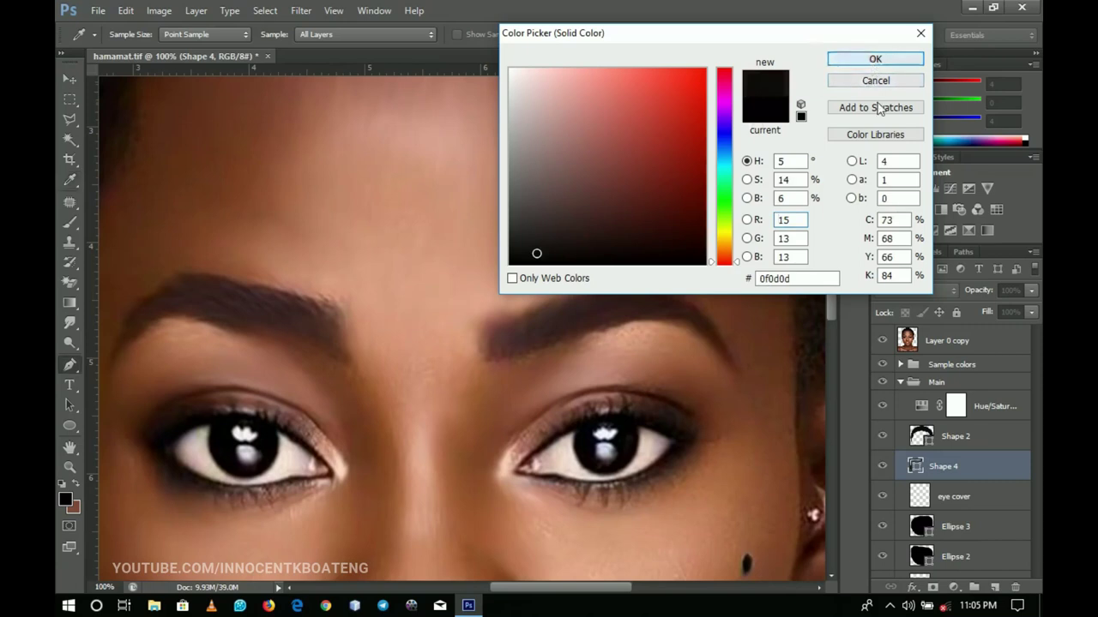
{"action": "left_click", "coordinate": [874, 58]}
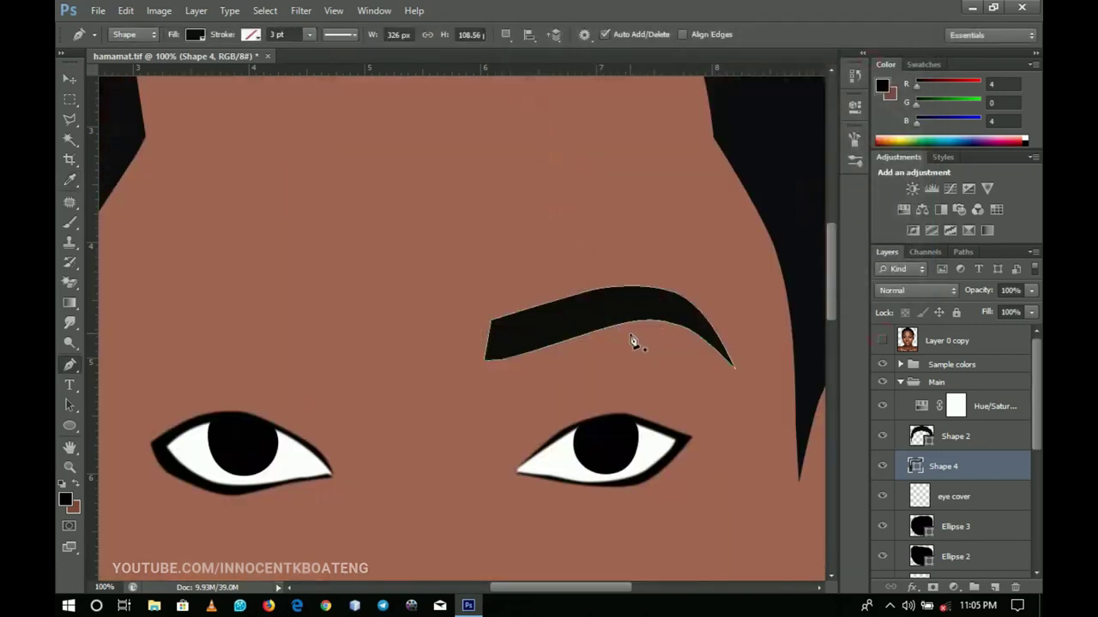
- Check the right-hand eyebrow on the whole portrait, and show the reference photo up close around the left-hand eyebrow
{"action": "key", "text": "z"}
{"action": "left_click", "coordinate": [626, 311], "text": "alt"}
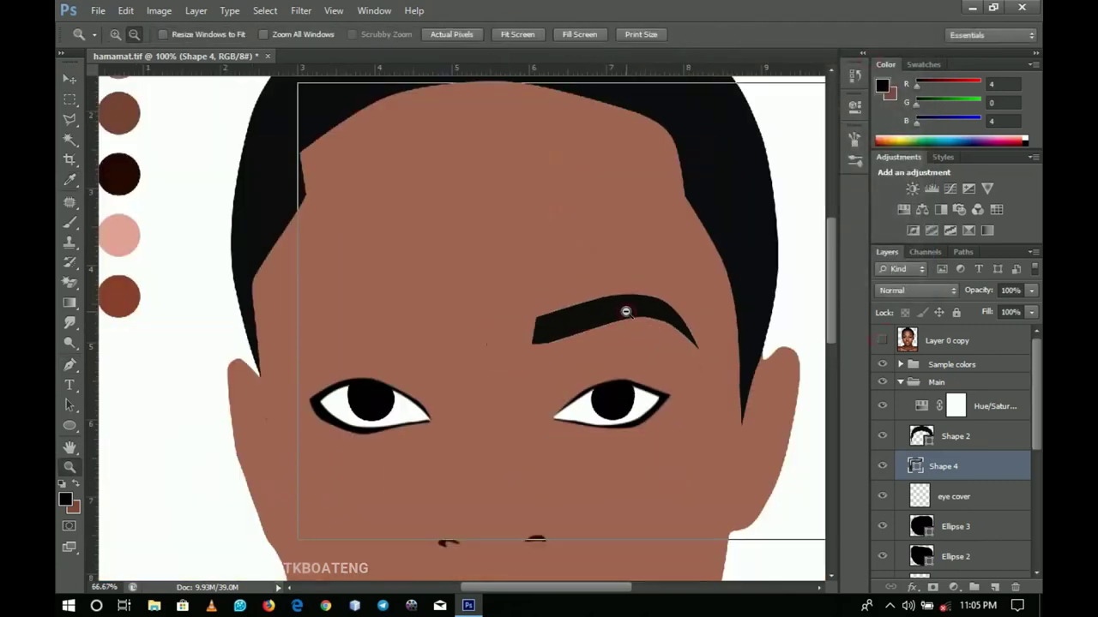
{"action": "left_click", "coordinate": [625, 311], "text": "alt"}
{"action": "left_click", "coordinate": [589, 396], "text": "alt"}
{"action": "key", "text": "p"}
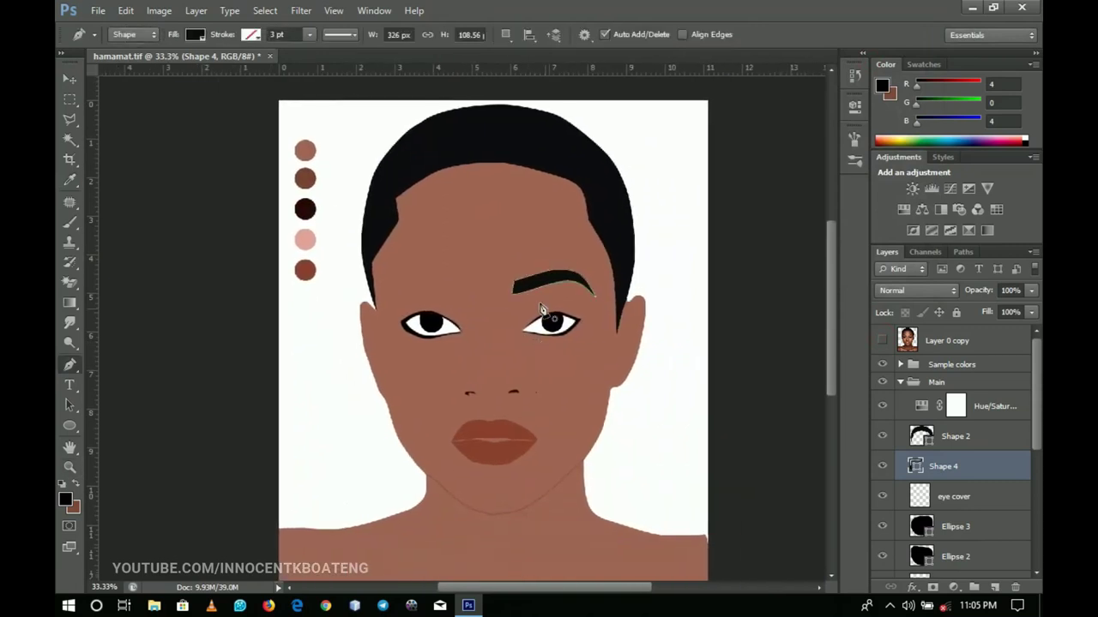
{"action": "key", "text": "z"}
{"action": "left_click", "coordinate": [417, 295]}
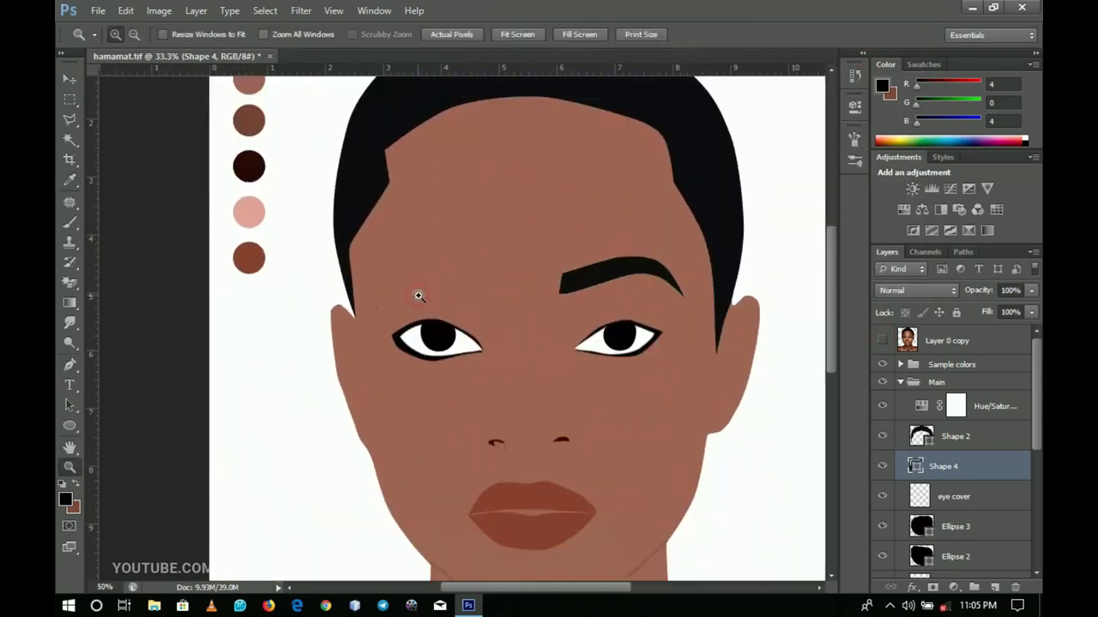
{"action": "left_click", "coordinate": [417, 294]}
{"action": "left_click", "coordinate": [463, 356]}
{"action": "key", "text": "p"}
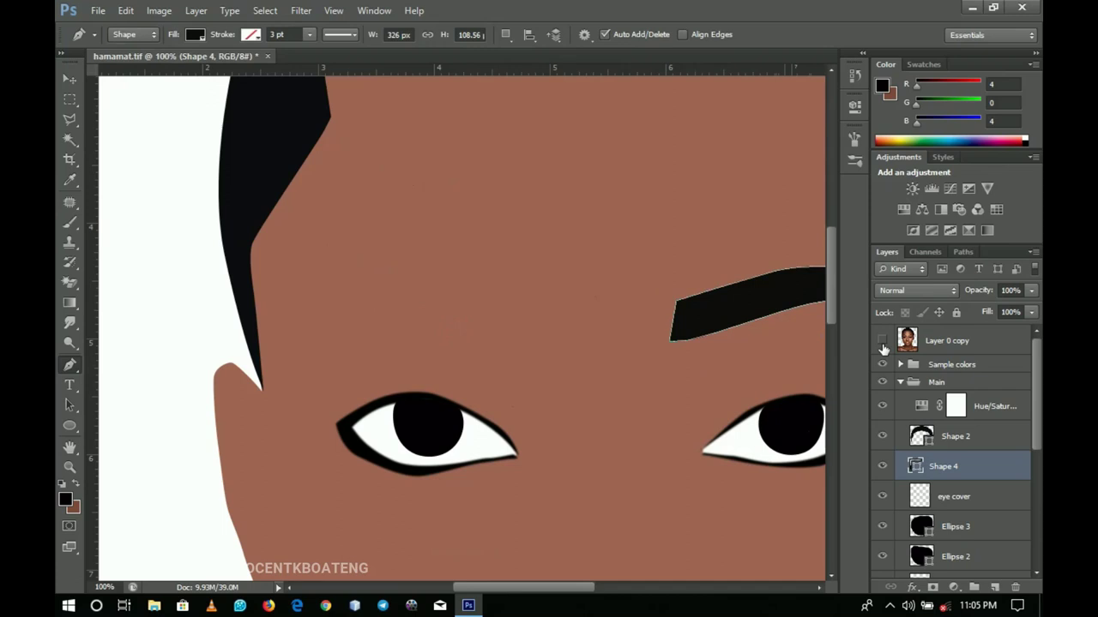
{"action": "left_click", "coordinate": [881, 341]}
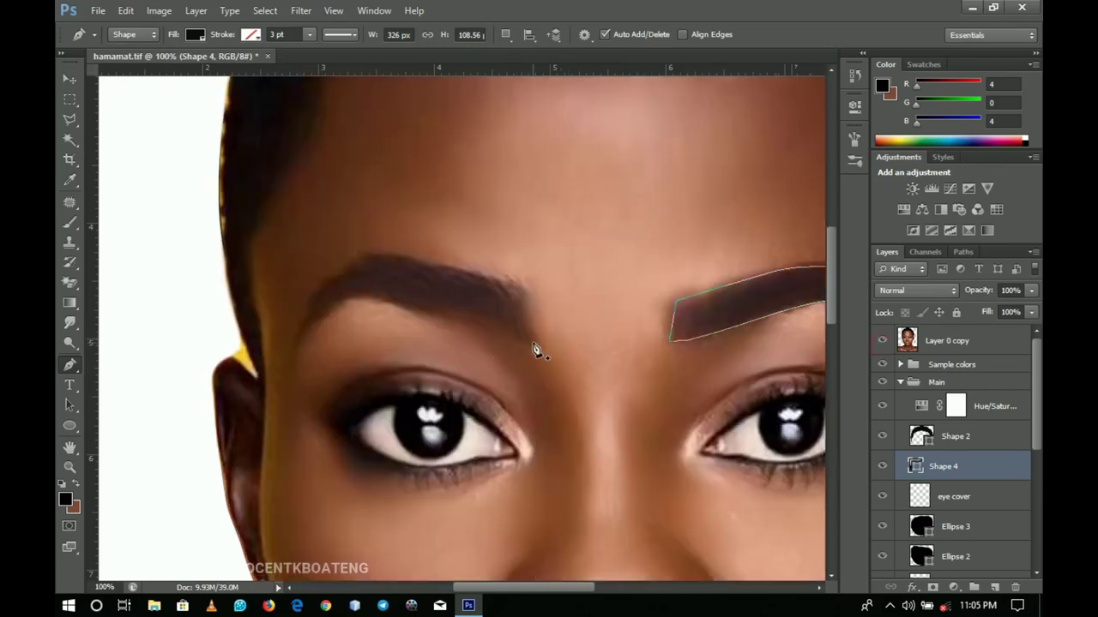
- Trace the left-hand eyebrow with the Pen tool as a closed curved shape of about 310 by 117 px
{"action": "left_click", "coordinate": [531, 346]}
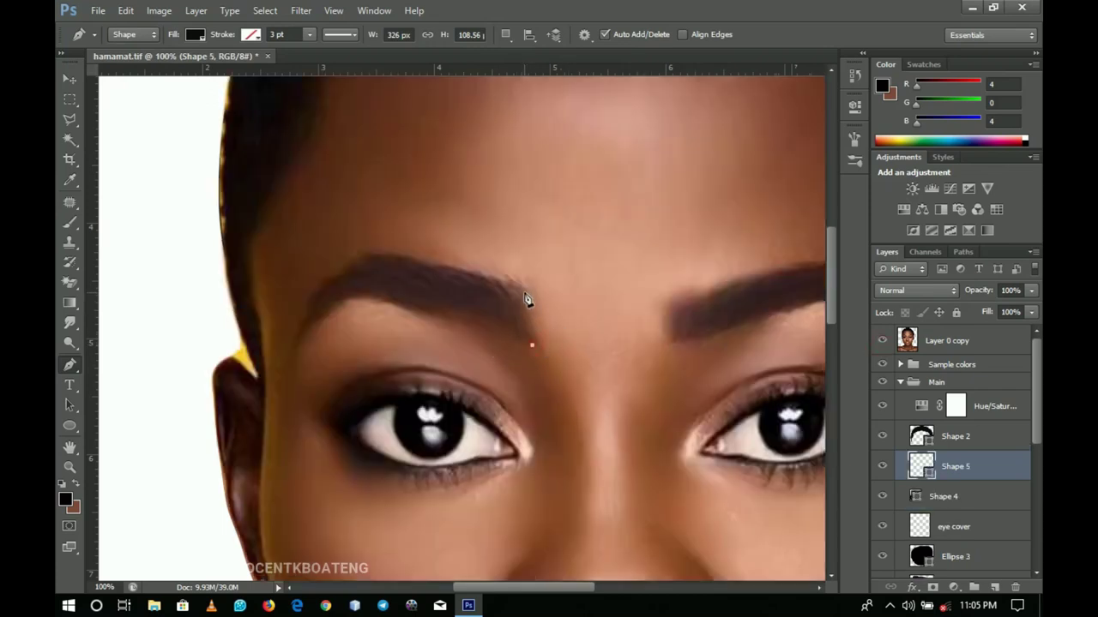
{"action": "left_click", "coordinate": [520, 291]}
{"action": "left_click_drag", "start_coordinate": [434, 267], "coordinate": [403, 258]}
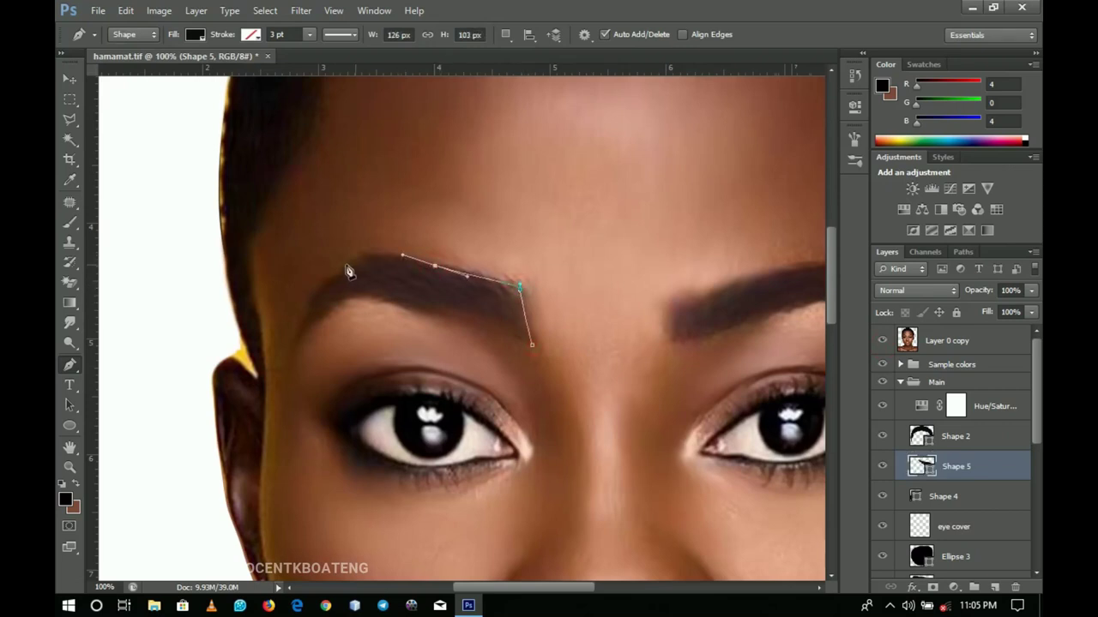
{"action": "left_click_drag", "start_coordinate": [329, 281], "coordinate": [300, 324]}
{"action": "left_click", "coordinate": [293, 344]}
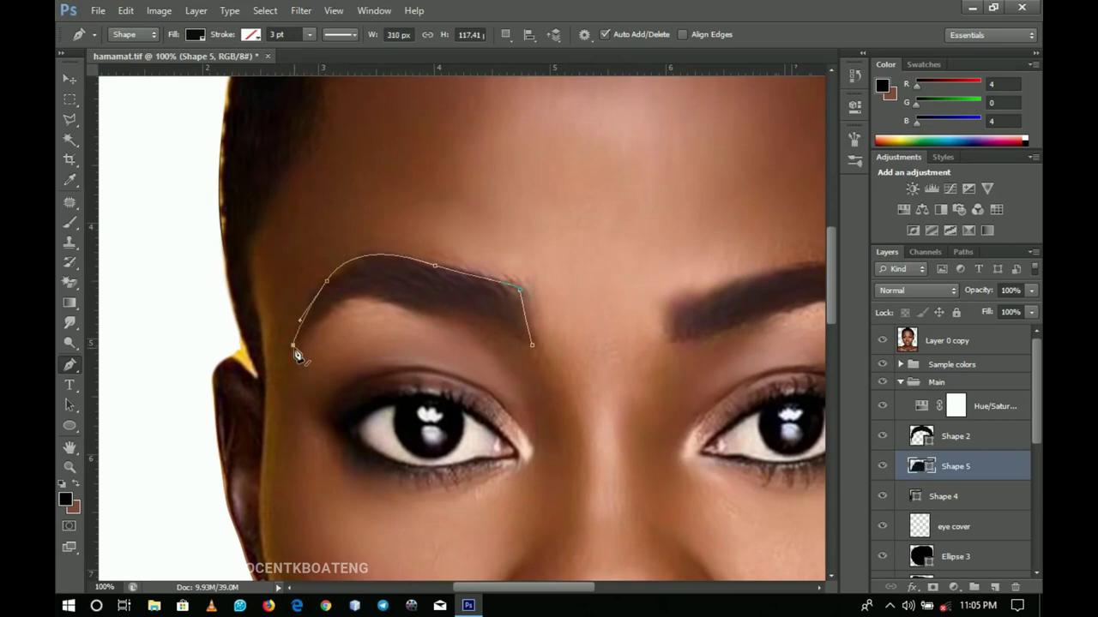
{"action": "left_click_drag", "start_coordinate": [347, 297], "coordinate": [361, 296]}
{"action": "left_click_drag", "start_coordinate": [458, 318], "coordinate": [549, 359]}
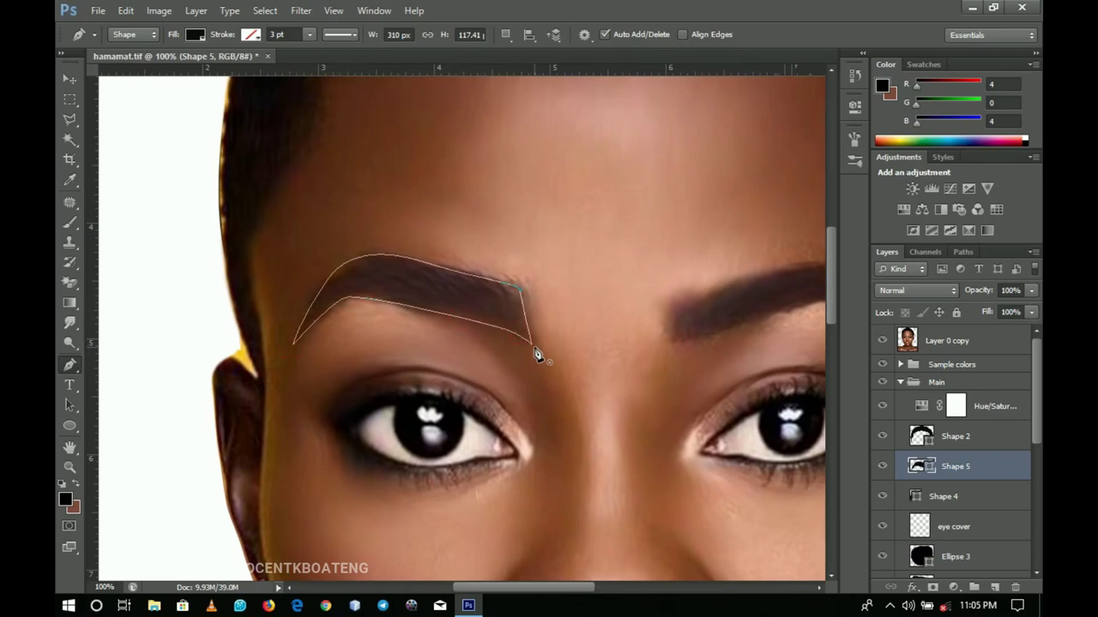
- Hide the reference photo to view the whole portrait with both eyebrows, and save the document
{"action": "key", "text": "z"}
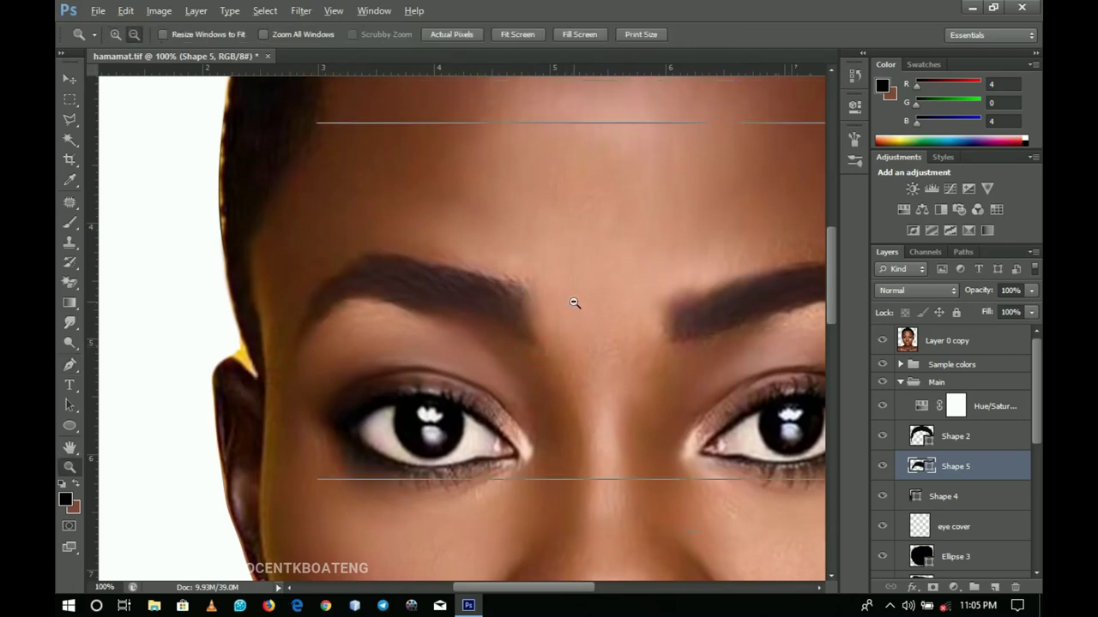
{"action": "left_click", "coordinate": [574, 303], "text": "alt"}
{"action": "left_click", "coordinate": [571, 299], "text": "alt"}
{"action": "left_click", "coordinate": [881, 341]}
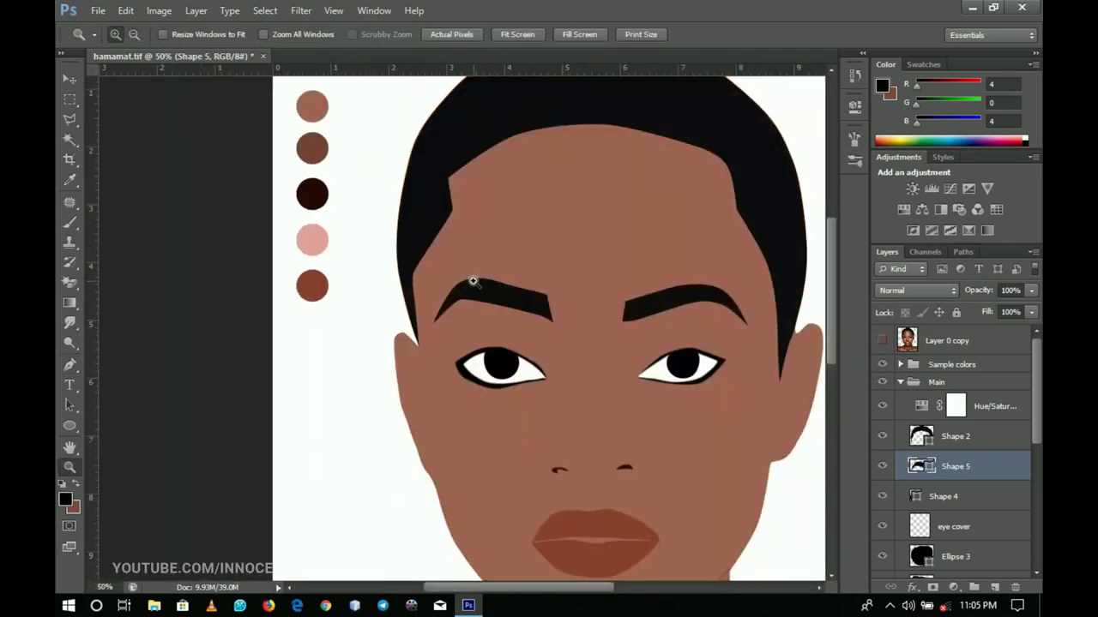
{"action": "right_click", "coordinate": [589, 319]}
{"action": "left_click", "coordinate": [648, 335]}
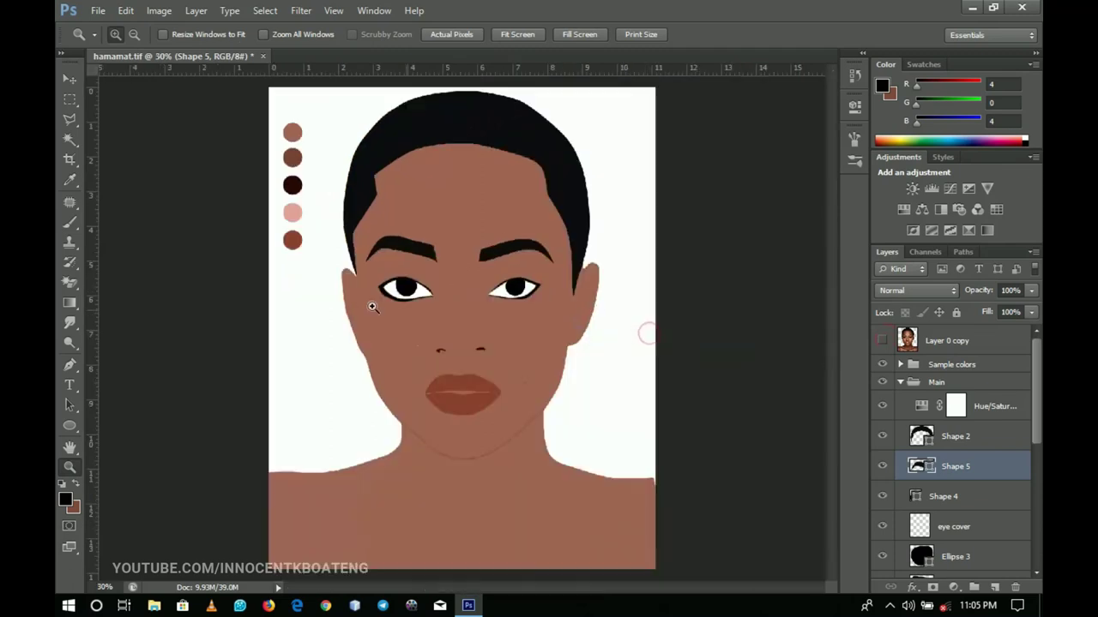
{"action": "key", "text": "ctrl+s"}
{"action": "key", "text": "v"}
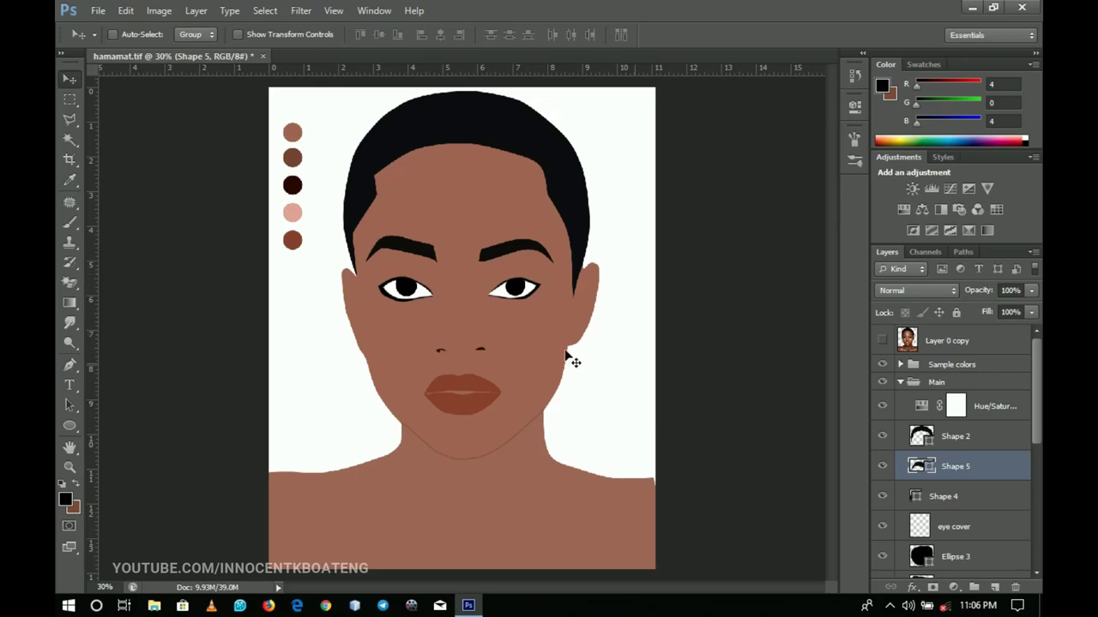
- Show the reference photo and examine the shading around the eyes and across the face up close
{"action": "left_click", "coordinate": [882, 341]}
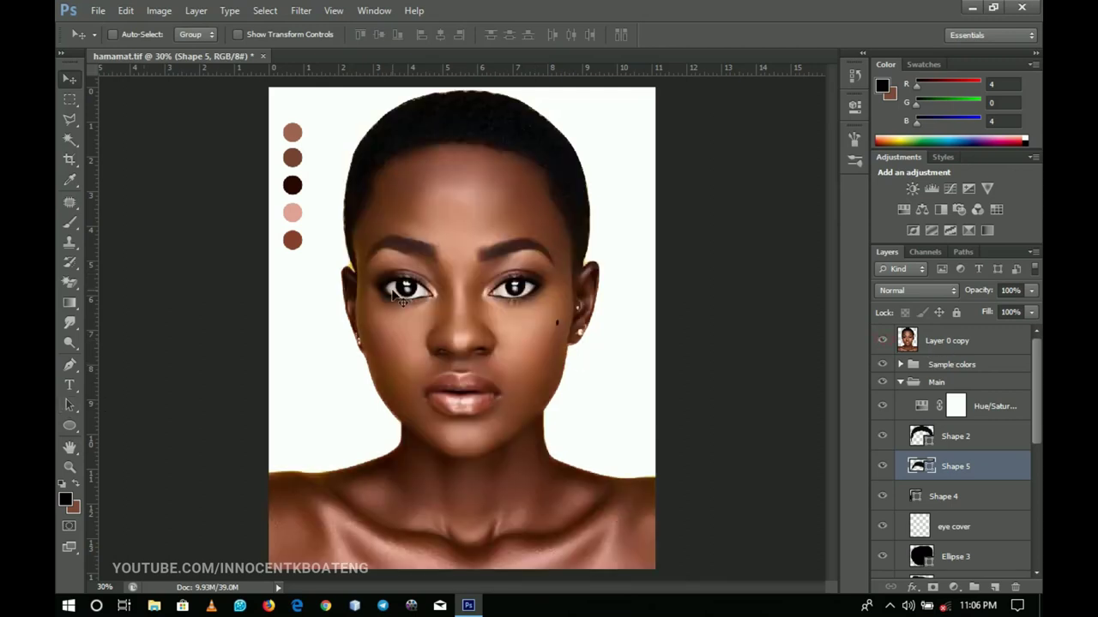
{"action": "left_click", "coordinate": [69, 467]}
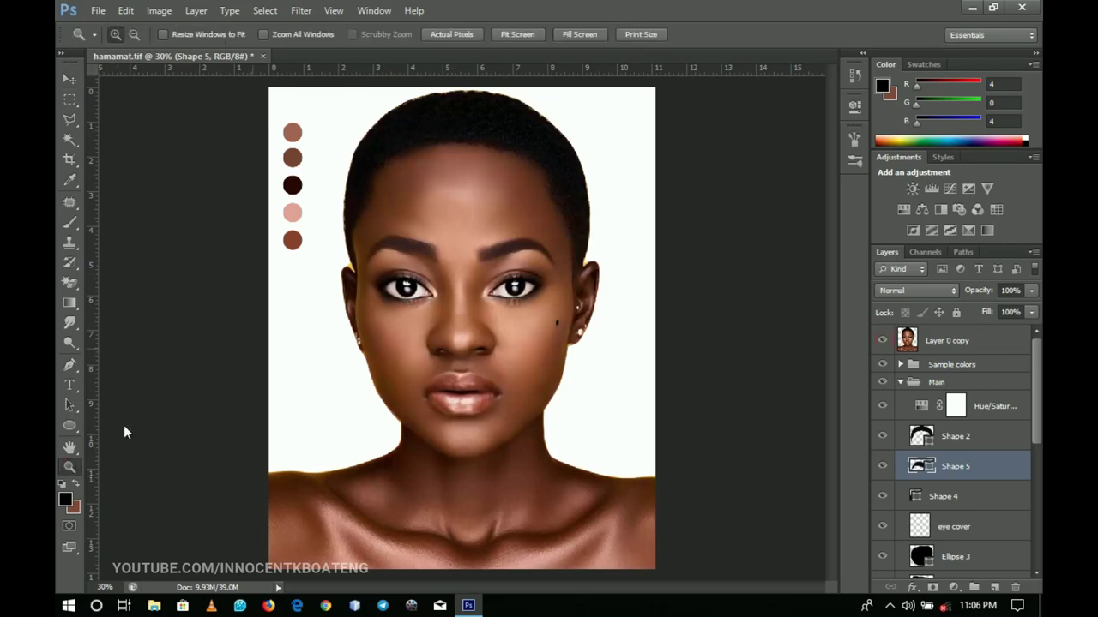
{"action": "left_click", "coordinate": [422, 259]}
{"action": "left_click", "coordinate": [423, 259]}
{"action": "left_click", "coordinate": [395, 292]}
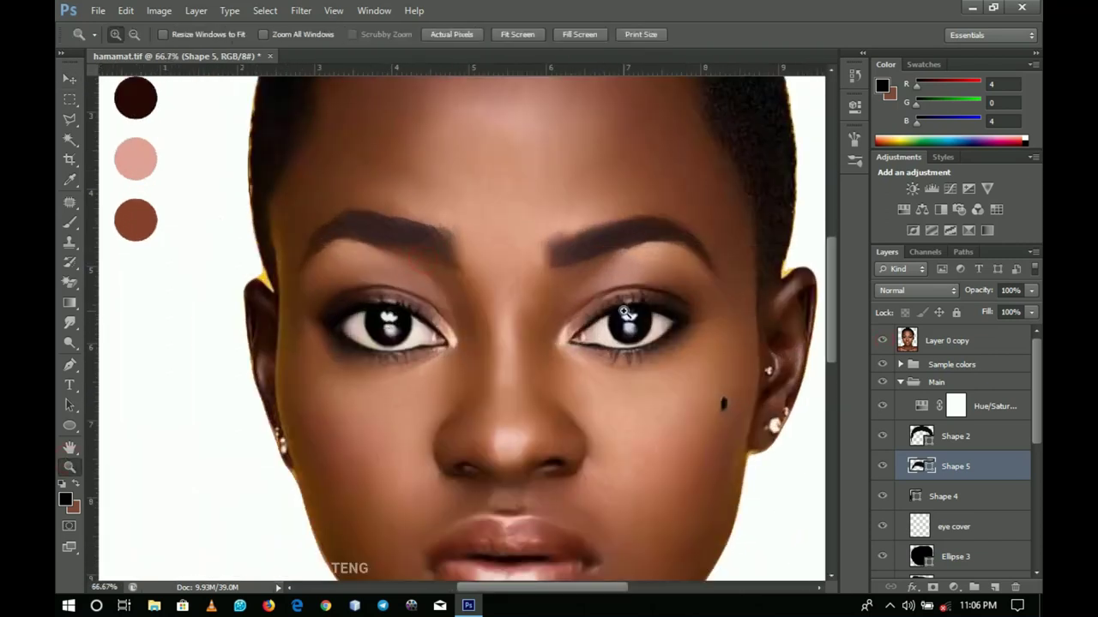
{"action": "right_click", "coordinate": [573, 335]}
{"action": "left_click", "coordinate": [600, 321]}
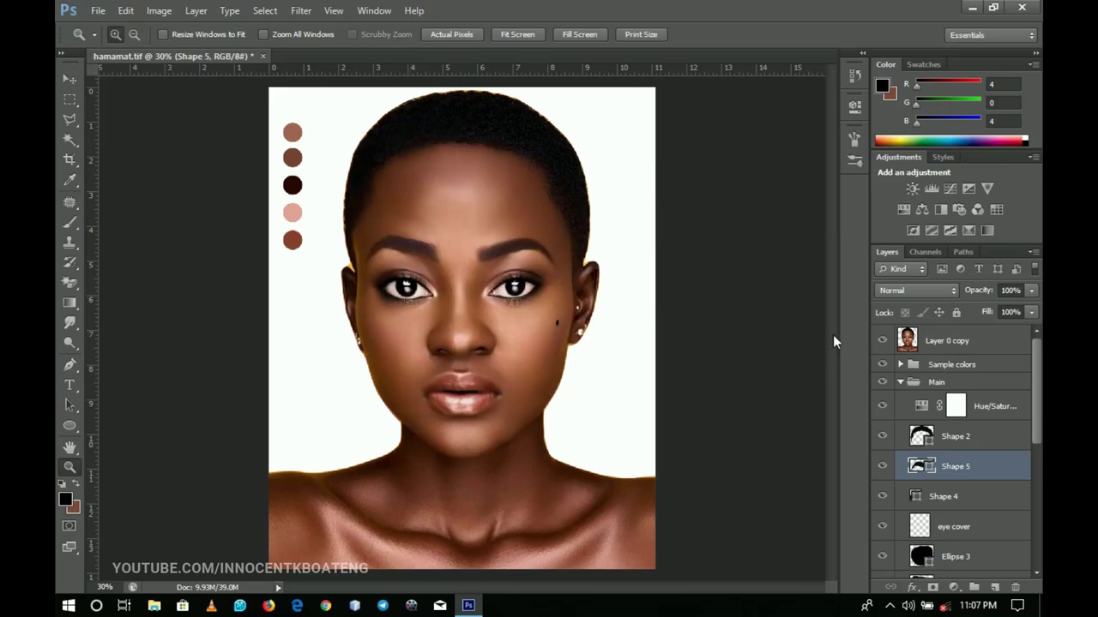
- Select the skin shadows layer and hide the reference photo above the vector portrait
{"action": "left_click_drag", "start_coordinate": [1040, 351], "coordinate": [1033, 457]}
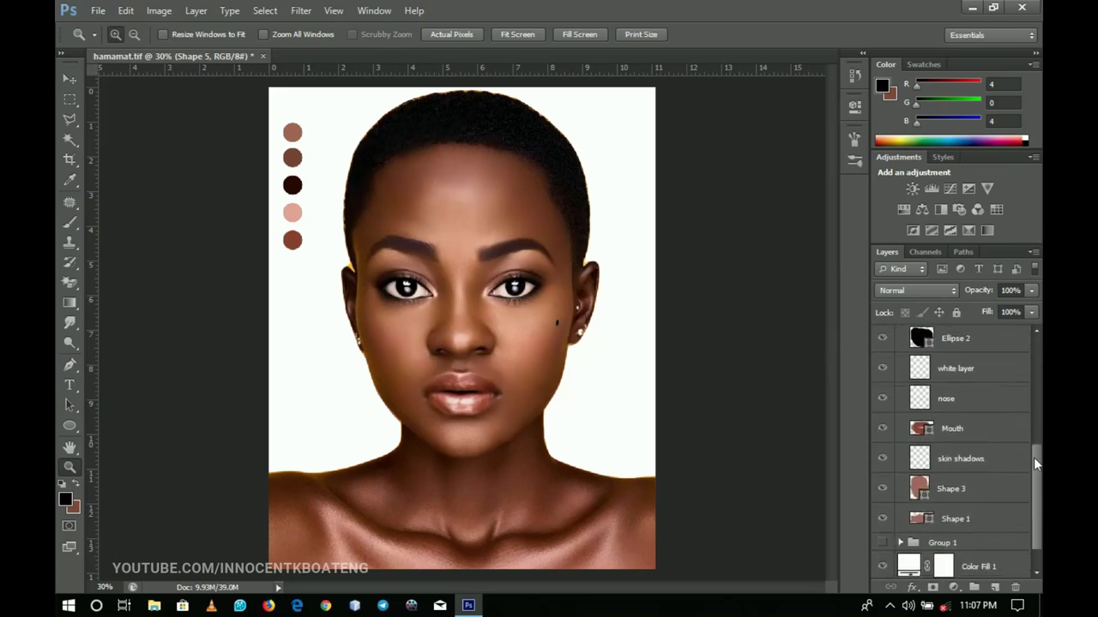
{"action": "left_click", "coordinate": [958, 462]}
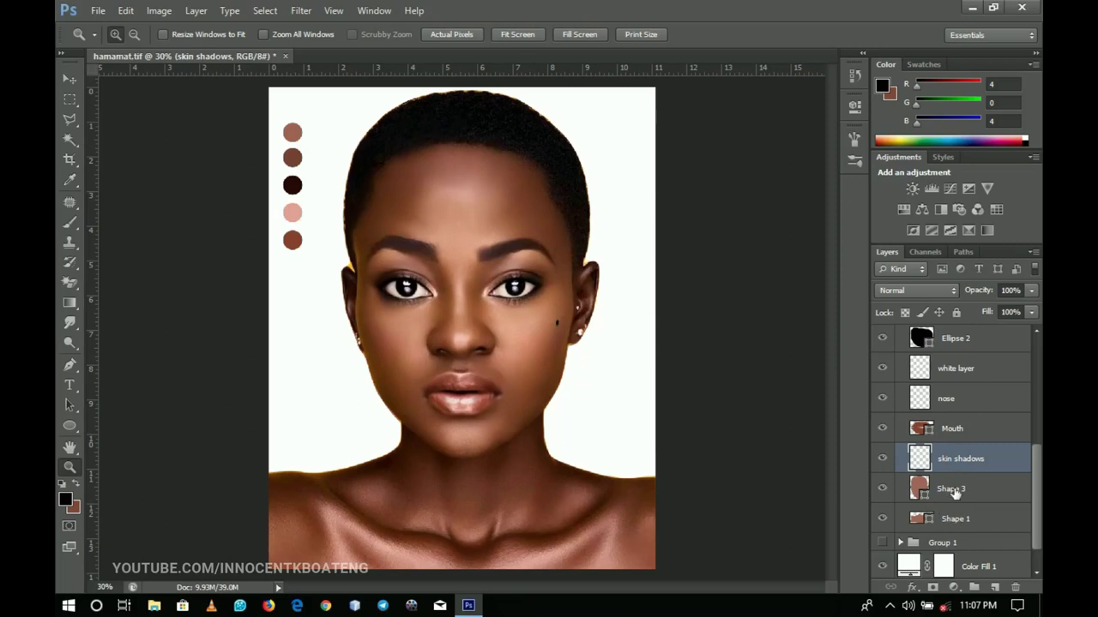
{"action": "left_click_drag", "start_coordinate": [1035, 478], "coordinate": [1035, 365]}
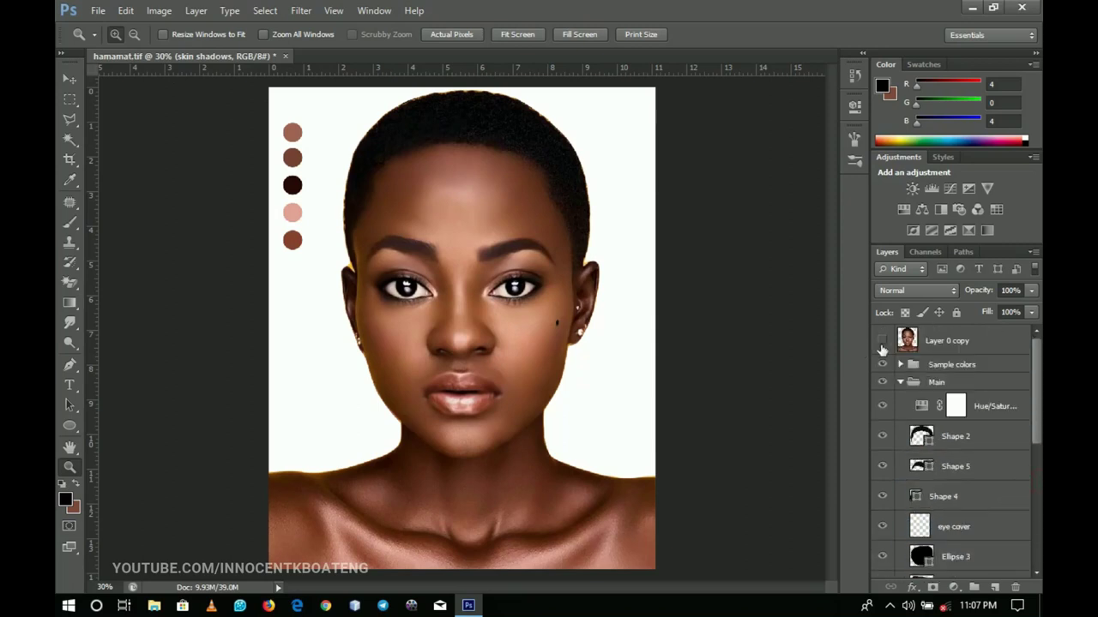
{"action": "left_click", "coordinate": [882, 343]}
- Merge the Shape 3 and Shape 1 skin layers into a single shape layer
{"action": "scroll", "coordinate": [964, 476], "scroll_direction": "down", "scroll_amount": 10}
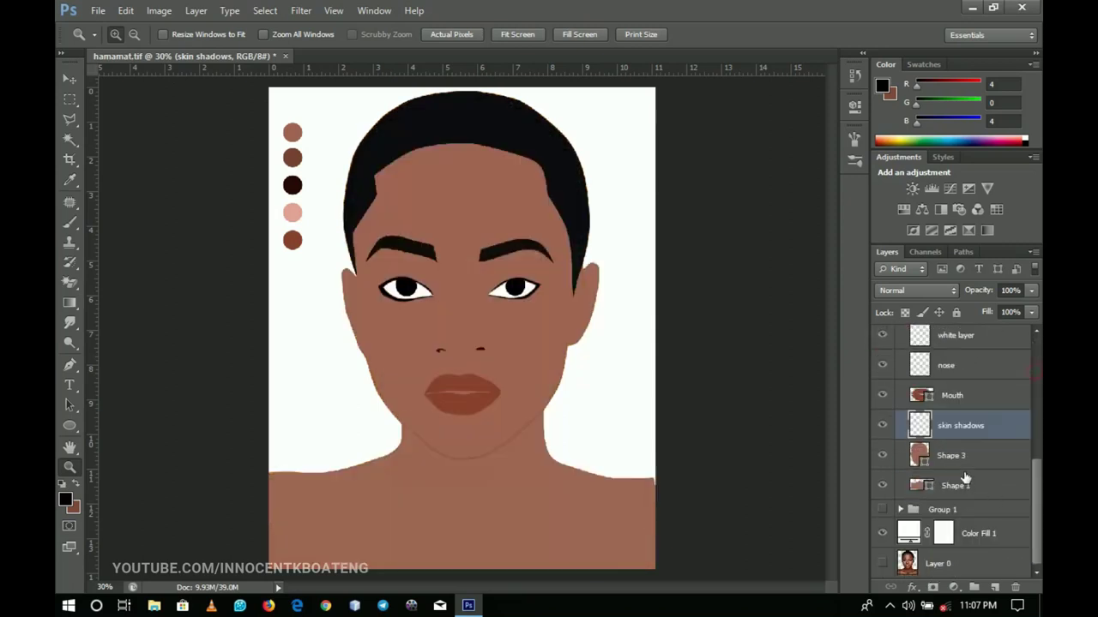
{"action": "left_click", "coordinate": [960, 459]}
{"action": "left_click", "coordinate": [952, 494], "text": "shift"}
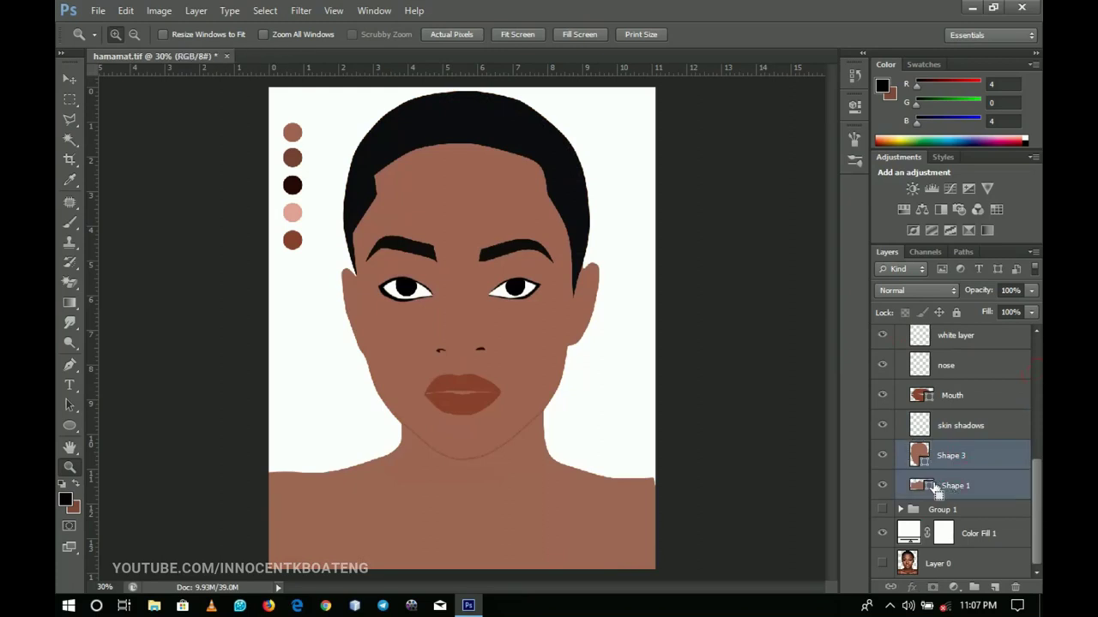
{"action": "key", "text": "ctrl+e"}
- Toggle the merged skin layer's visibility to check what it contains, and reselect the skin shadows layer above it
{"action": "left_click", "coordinate": [881, 486]}
{"action": "left_click", "coordinate": [882, 486]}
{"action": "left_click", "coordinate": [881, 487]}
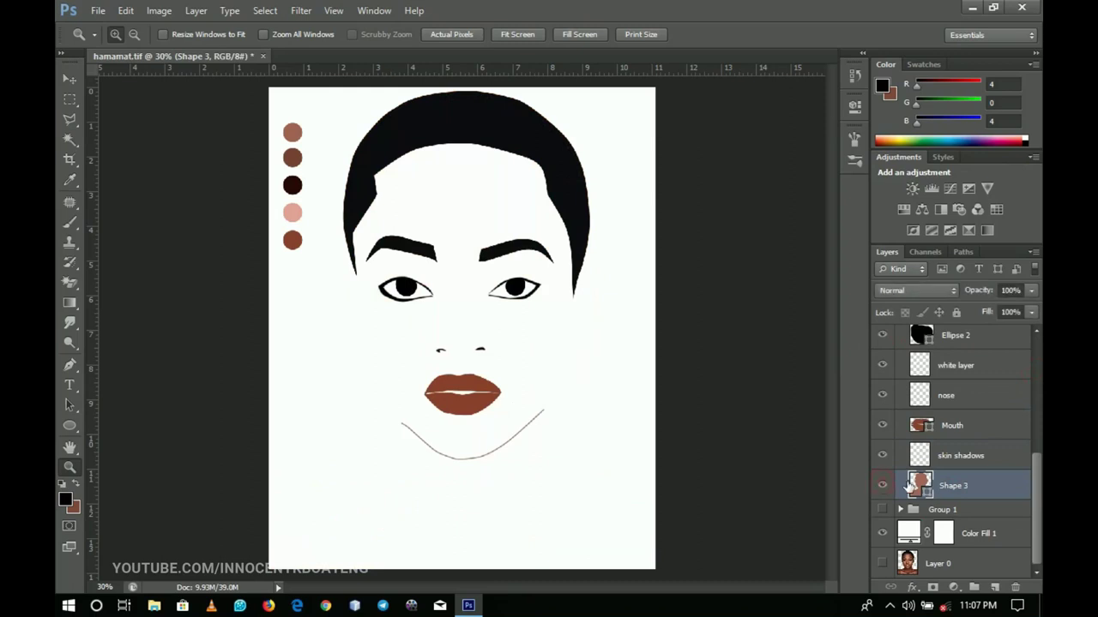
{"action": "left_click", "coordinate": [882, 487]}
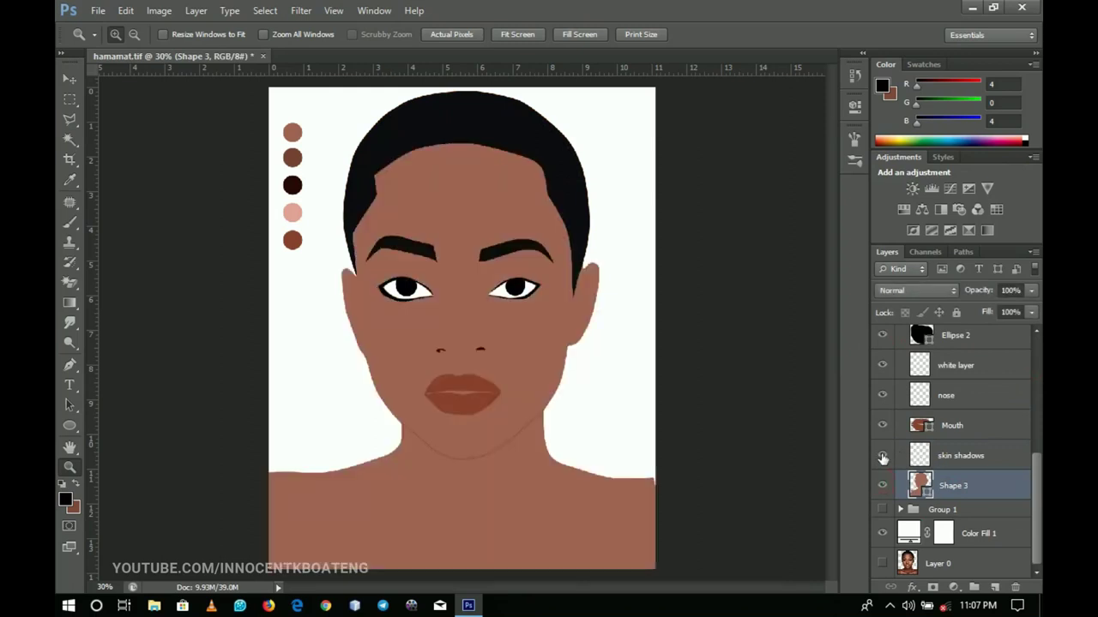
{"action": "left_click", "coordinate": [949, 457]}
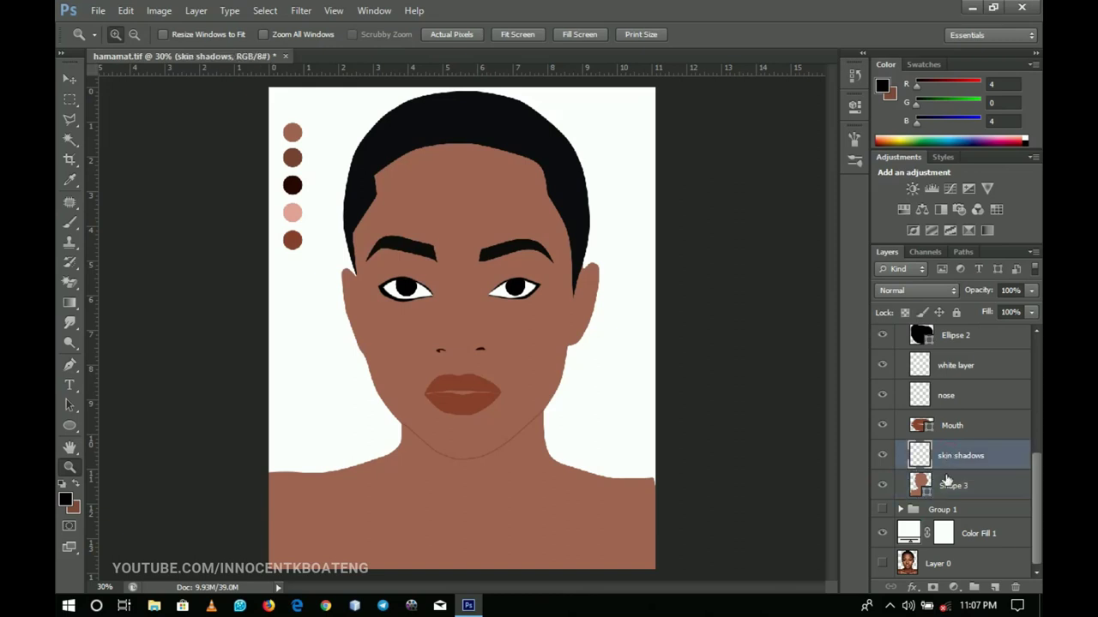